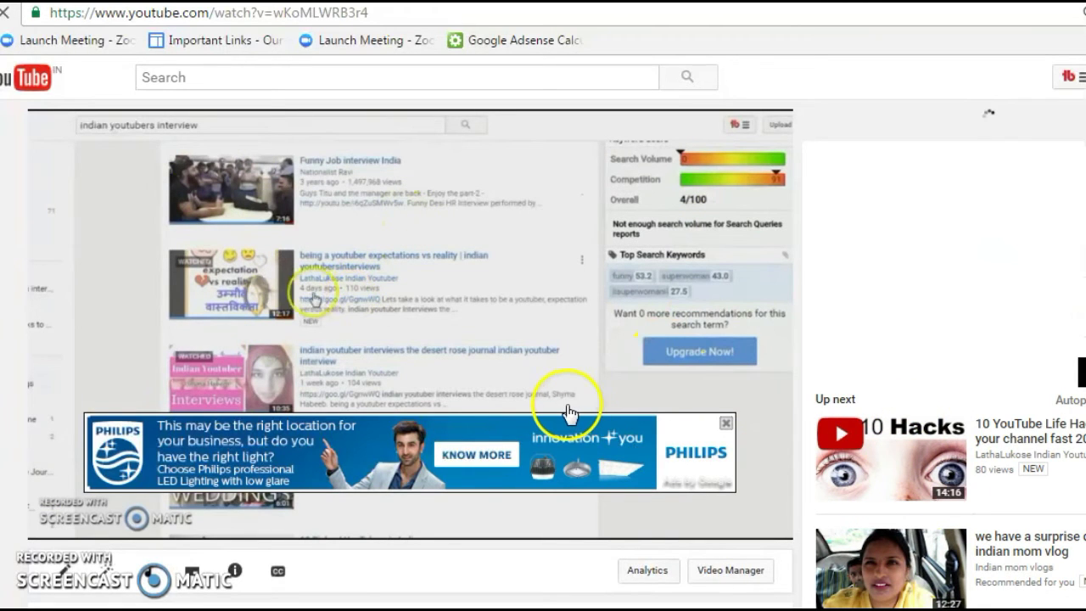
- Scroll through the YouTube video page, then go to picmonkey.com in the browser
scroll(709, 370, "down", 2)
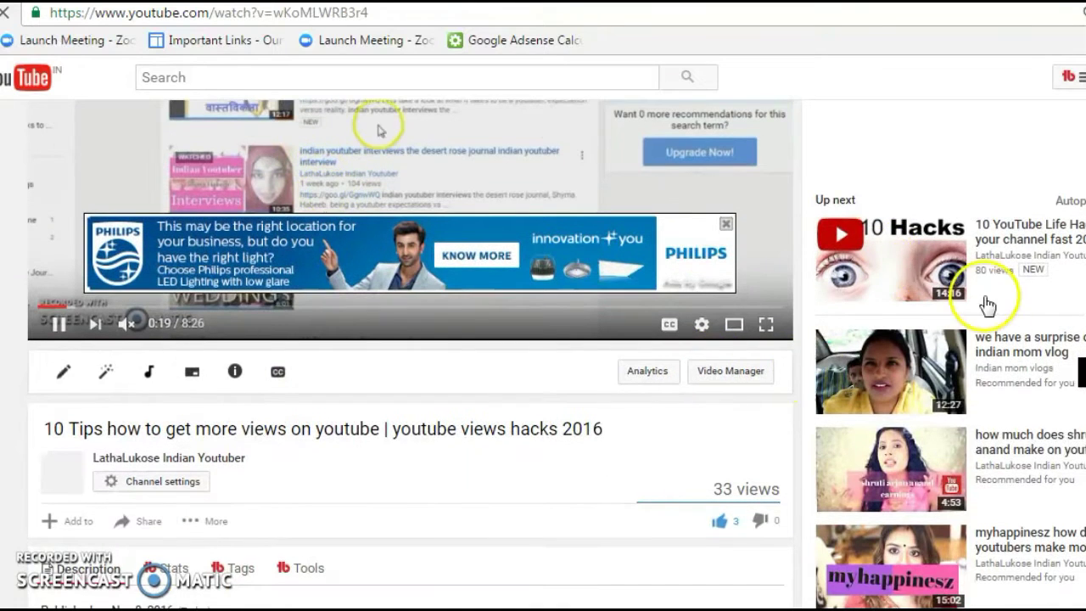
scroll(924, 276, "up", 3)
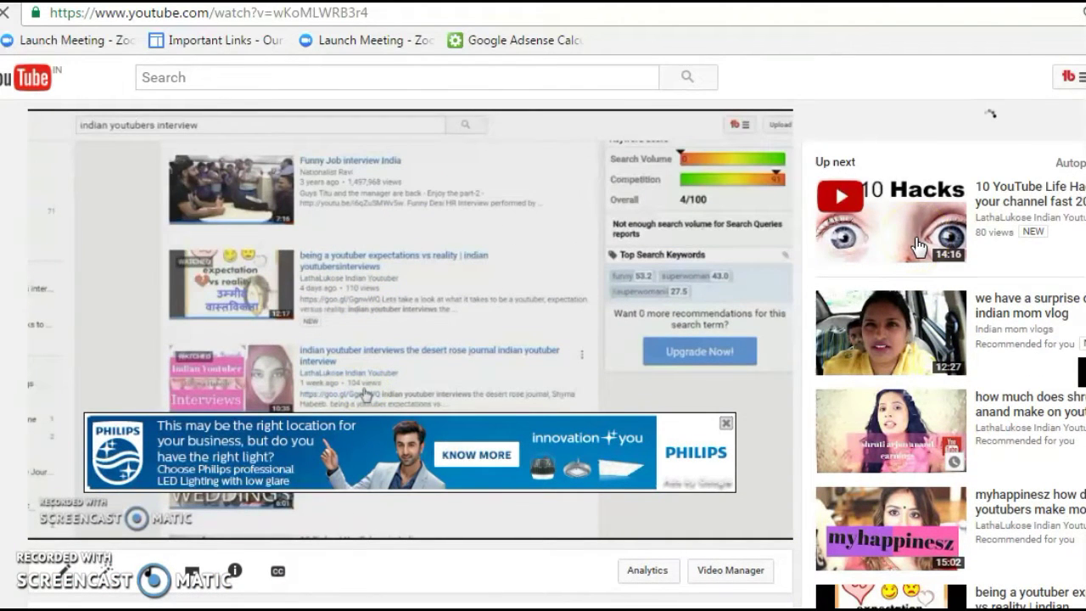
left_click(891, 212)
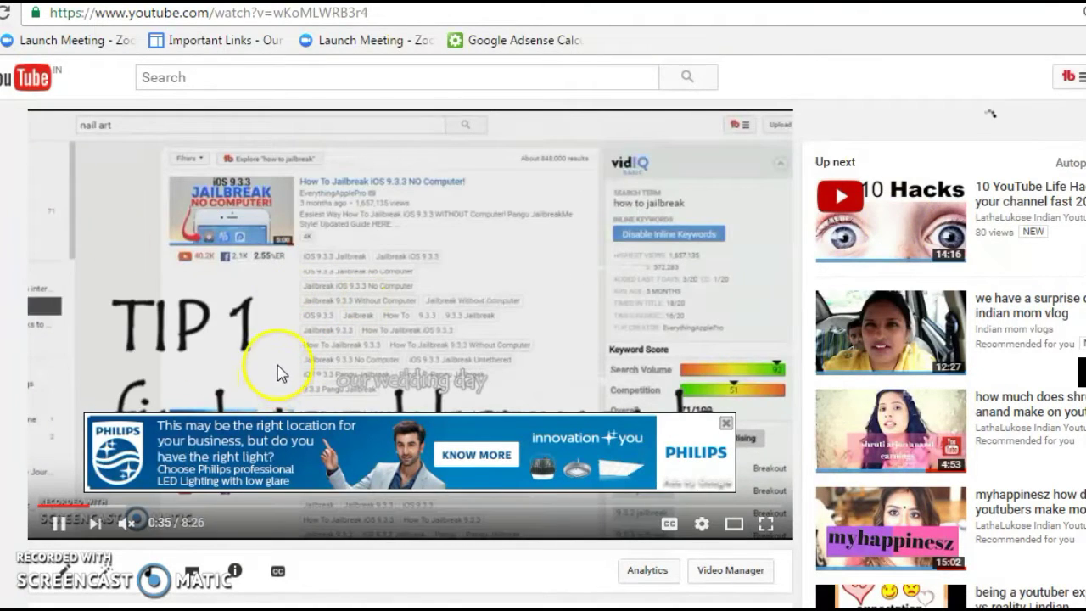
scroll(400, 461, "down", 3)
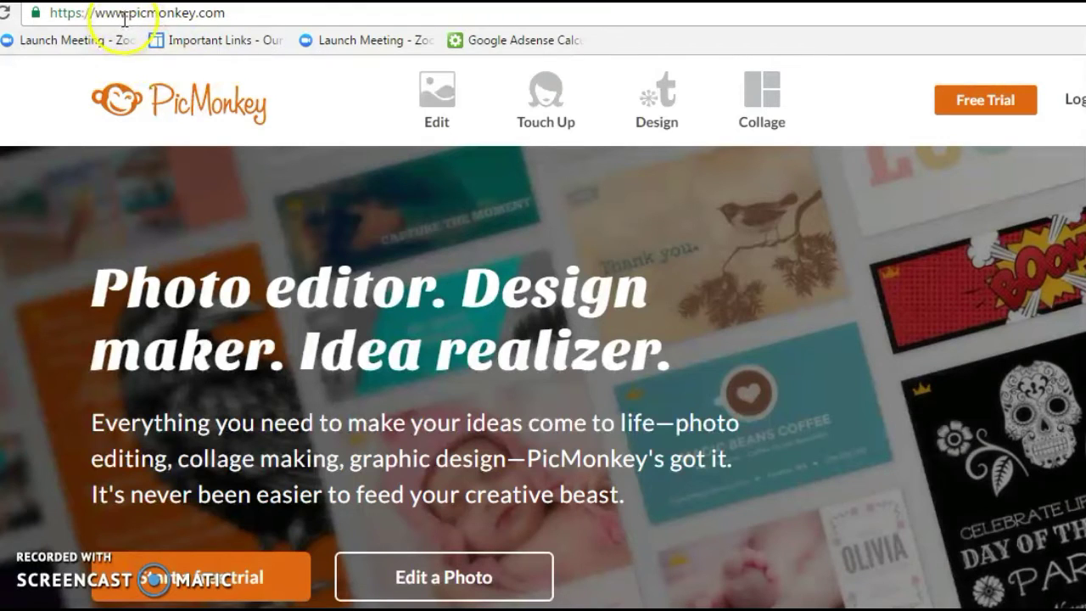
- Create a blank custom-size PicMonkey canvas of 1280 × 720 pixels from the Design menu
left_click_drag(129, 17, 249, 15)
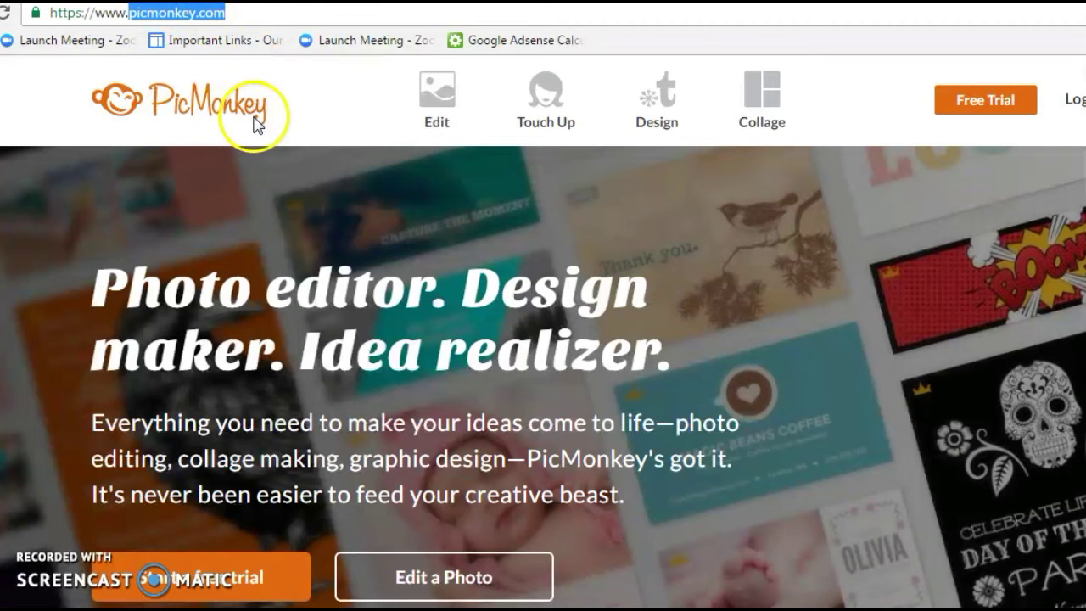
left_click(347, 127)
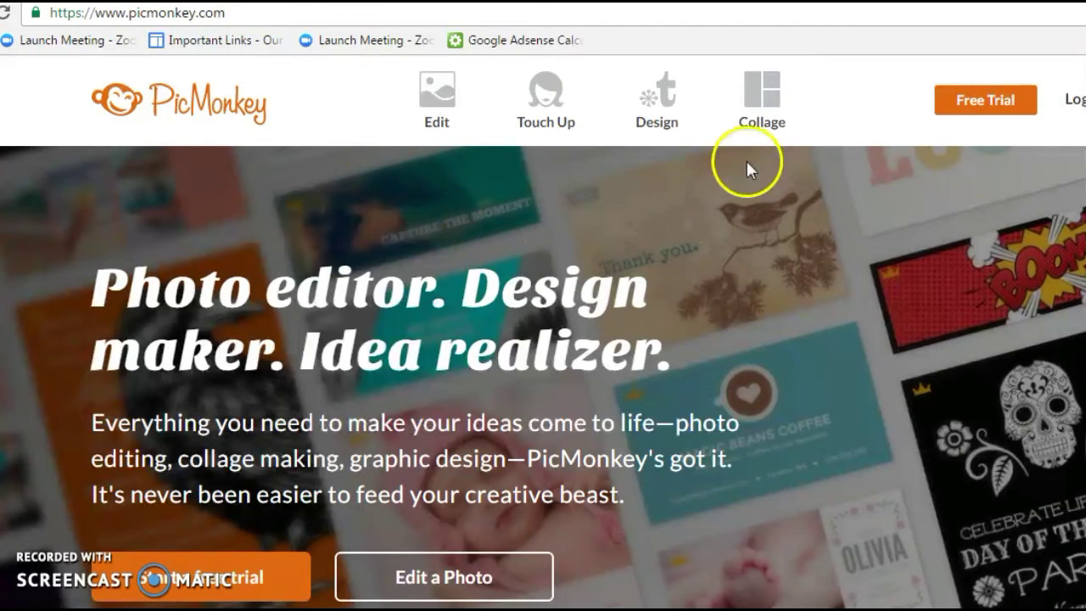
mouse_move(649, 119)
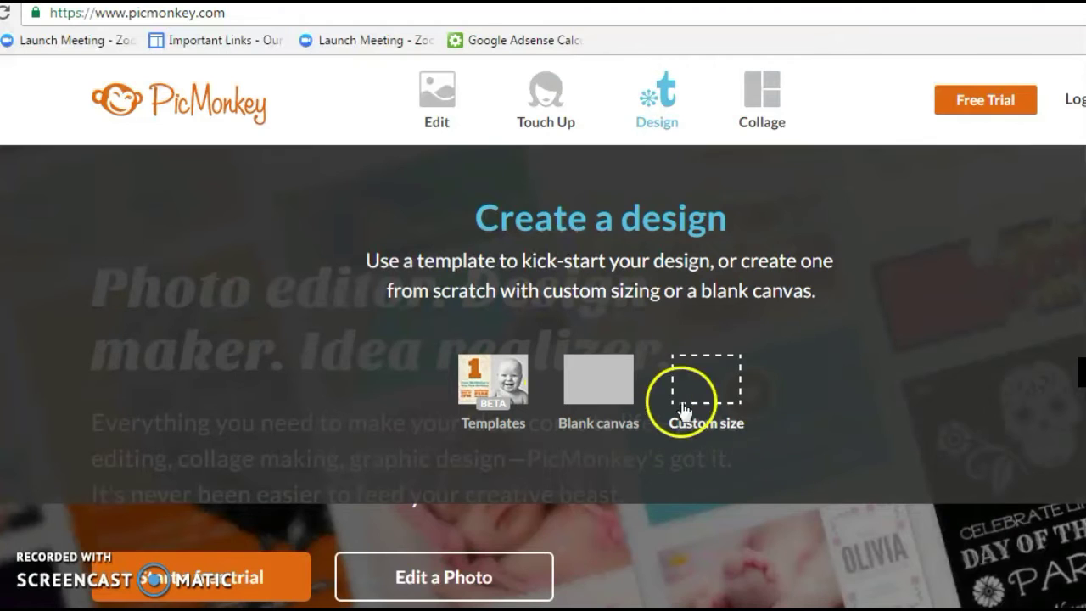
left_click(715, 397)
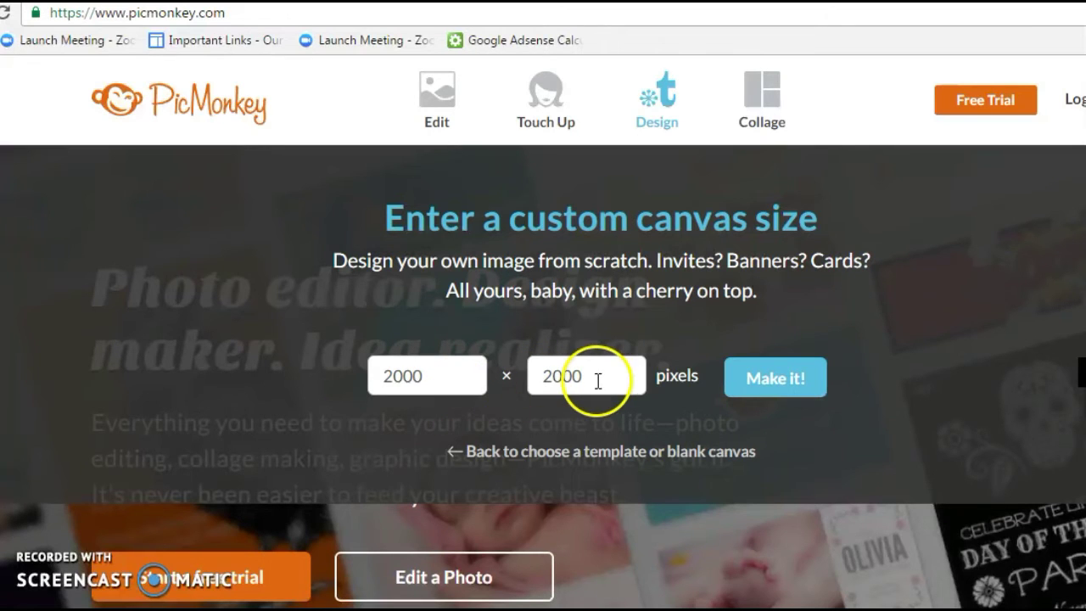
double_click(384, 376)
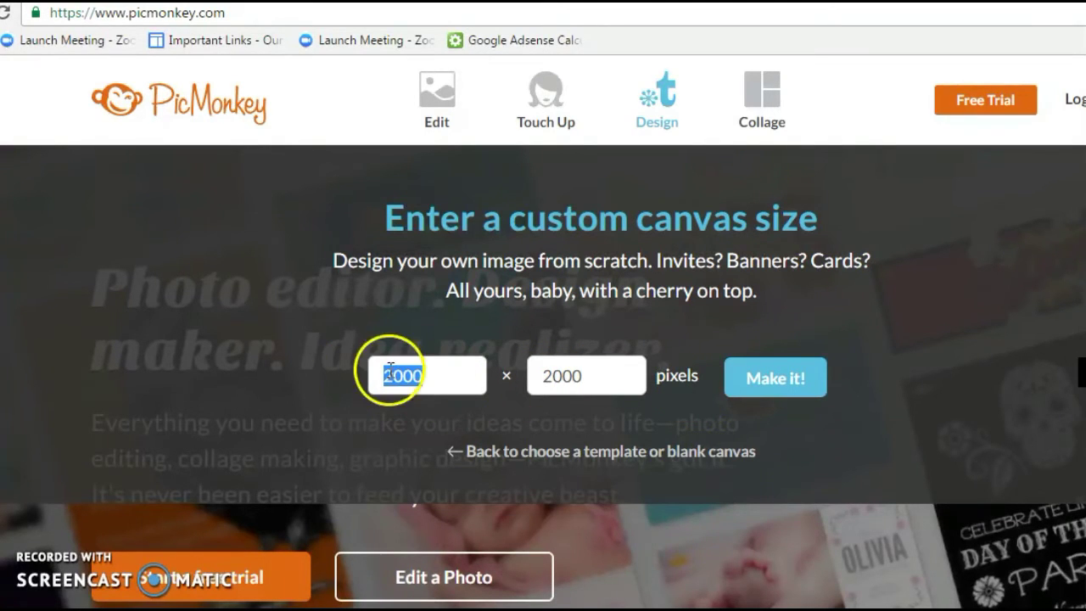
type("128")
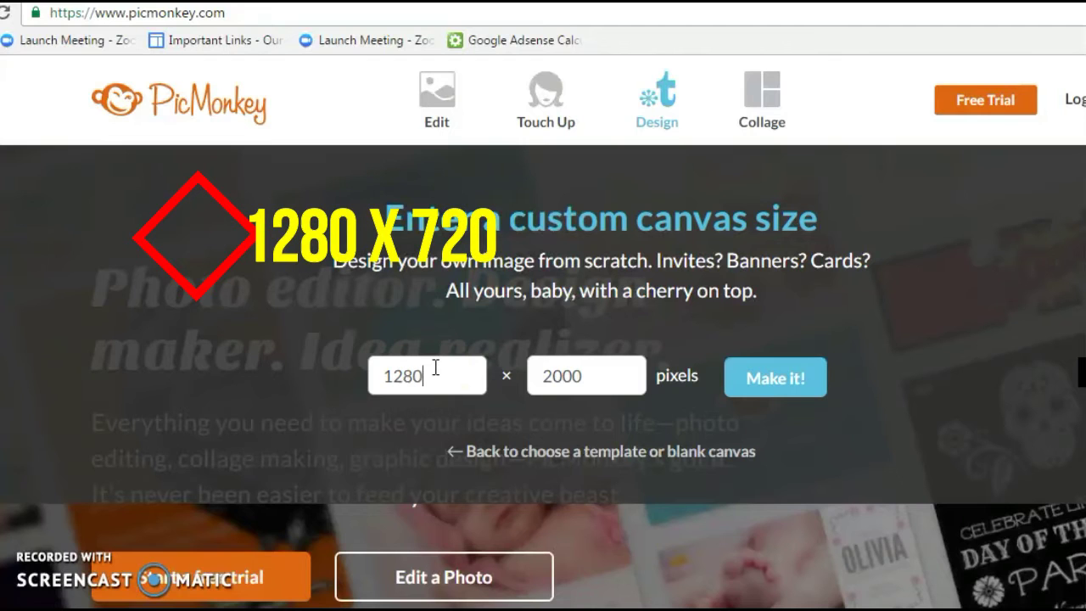
left_click_drag(611, 376, 495, 378)
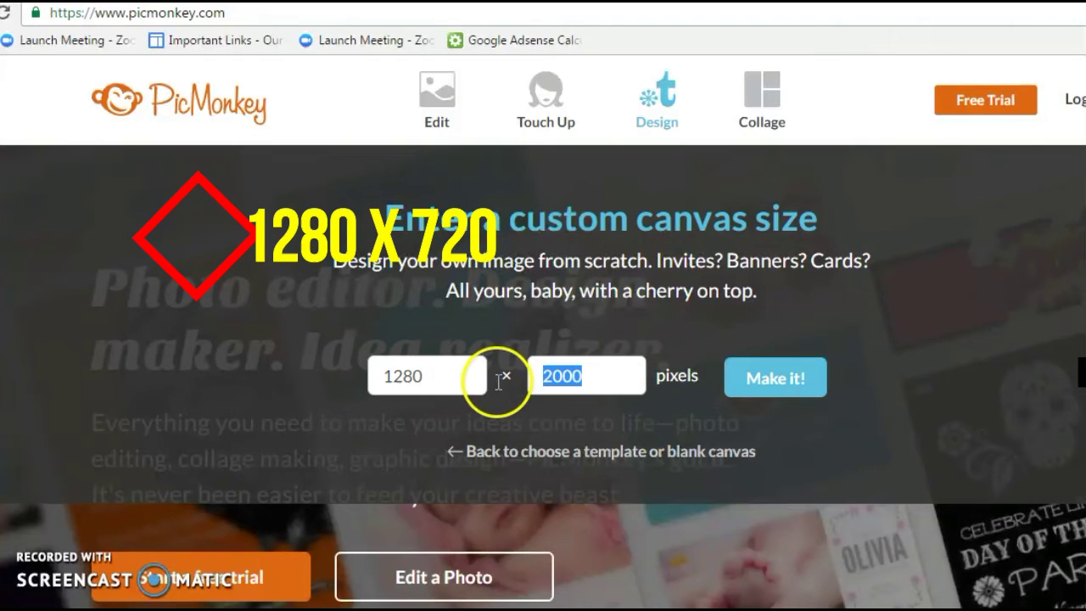
type("72")
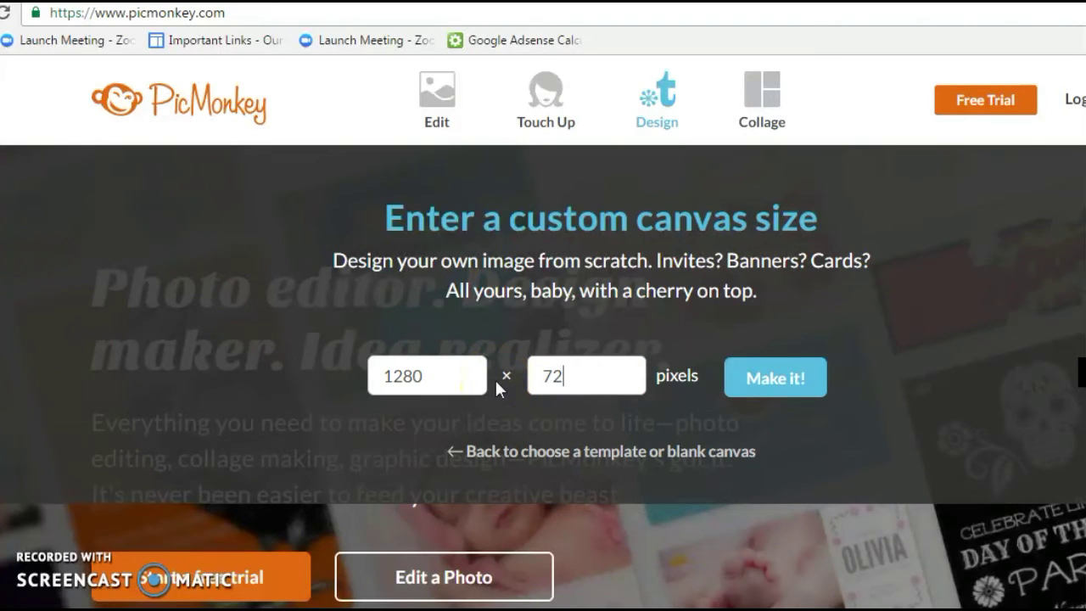
type("0")
key("Return")
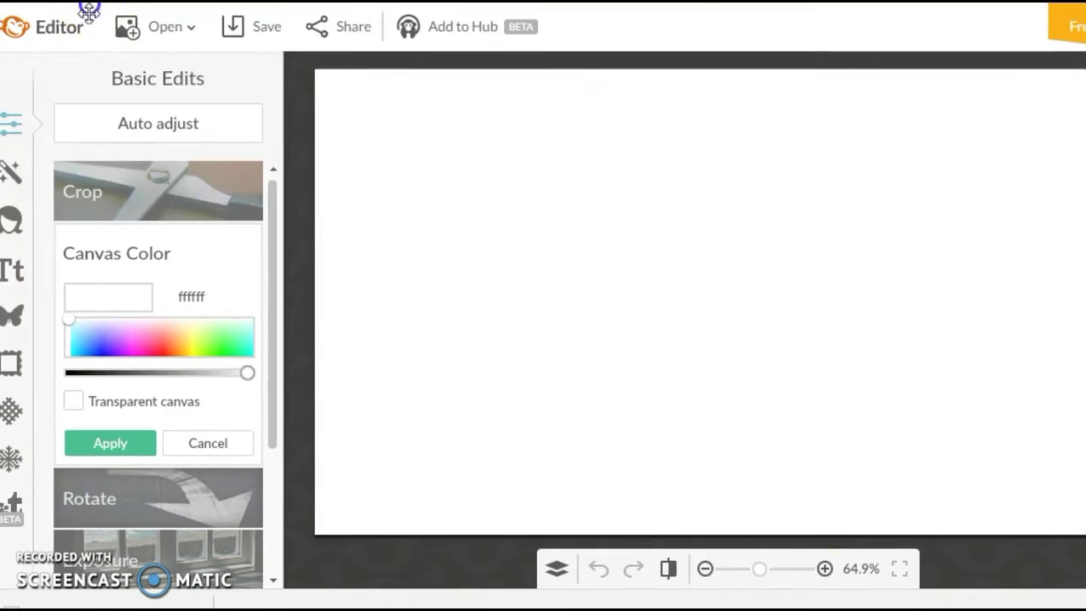
- Add eyes-586849_1920 from the computer as an overlay through Overlays > Add your own
left_click(17, 322)
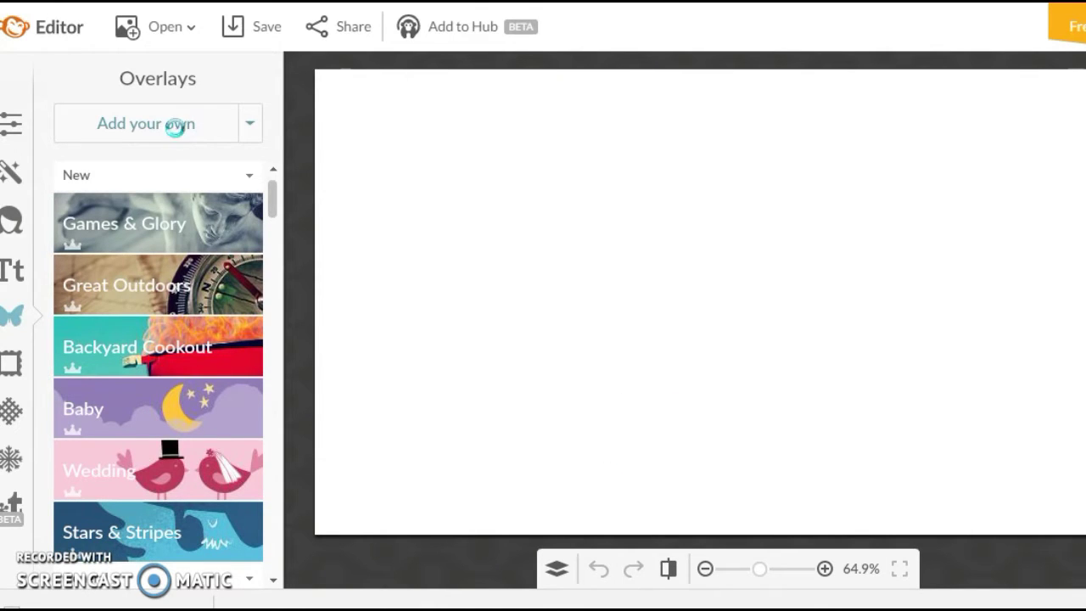
left_click(184, 144)
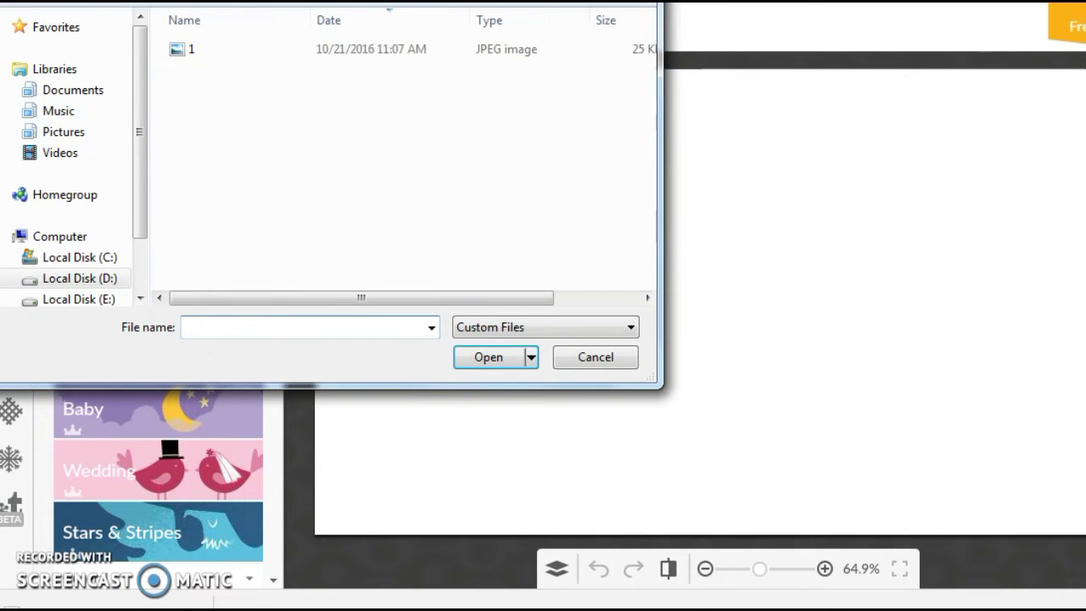
left_click(299, 149)
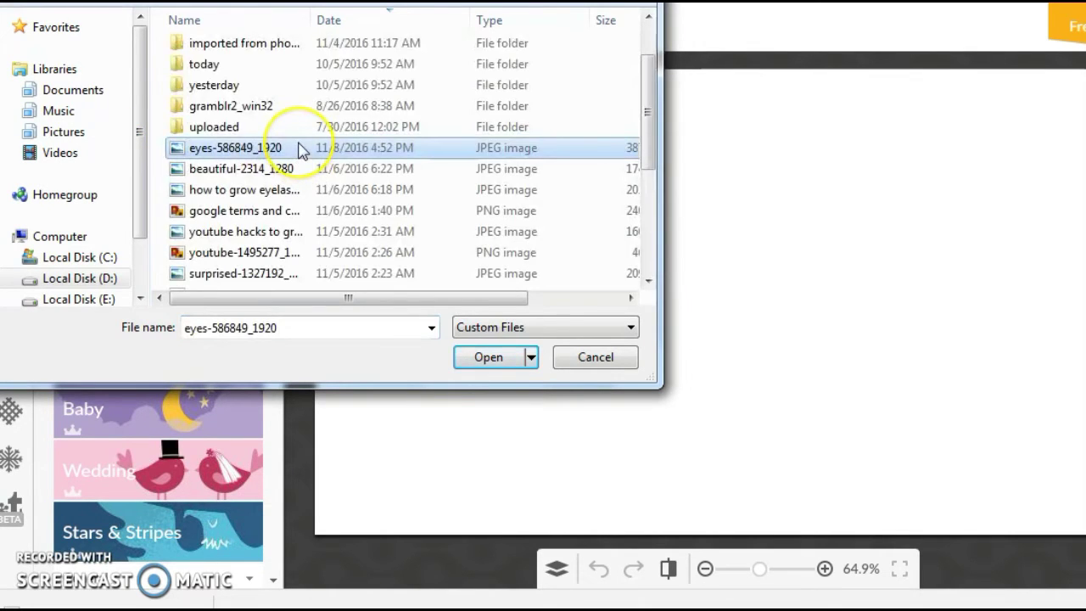
double_click(301, 149)
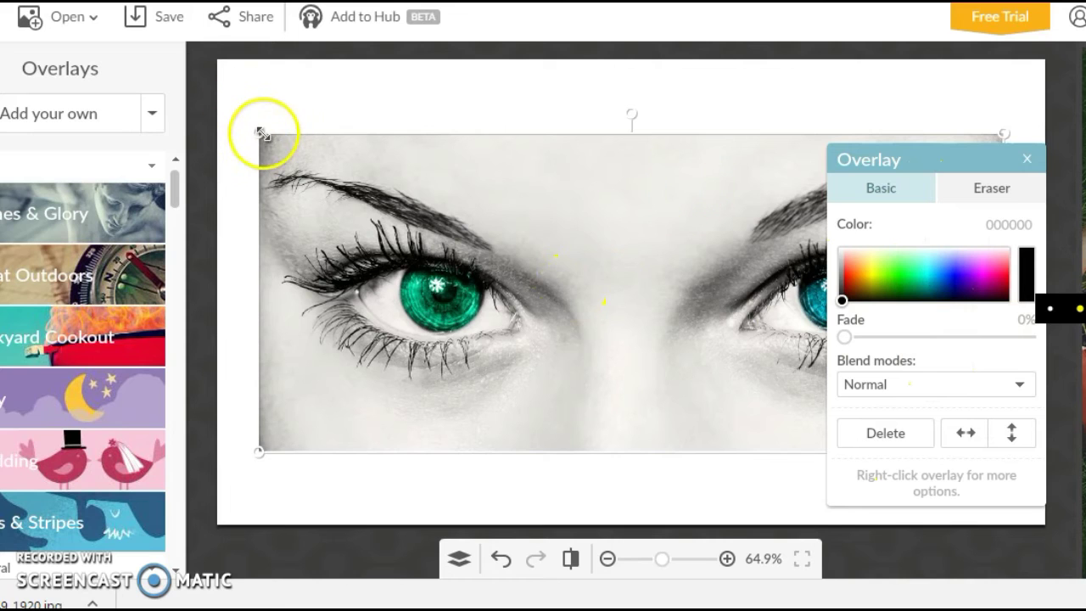
- Drag the eyes photo's top-left and bottom-left corners outward until it overflows the canvas
left_click_drag(261, 134, 268, 63)
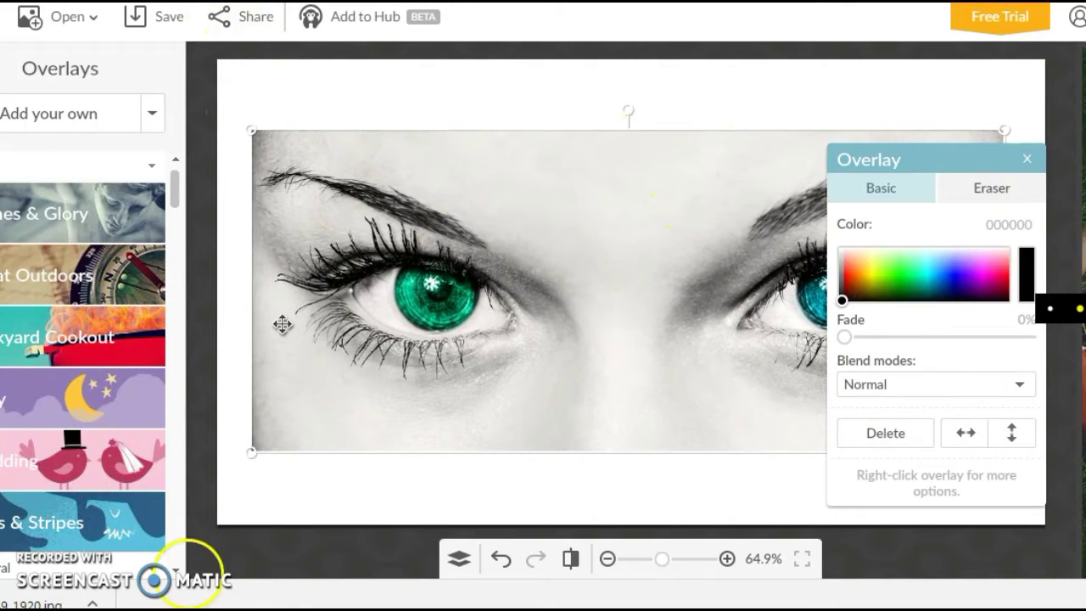
left_click_drag(251, 452, 223, 514)
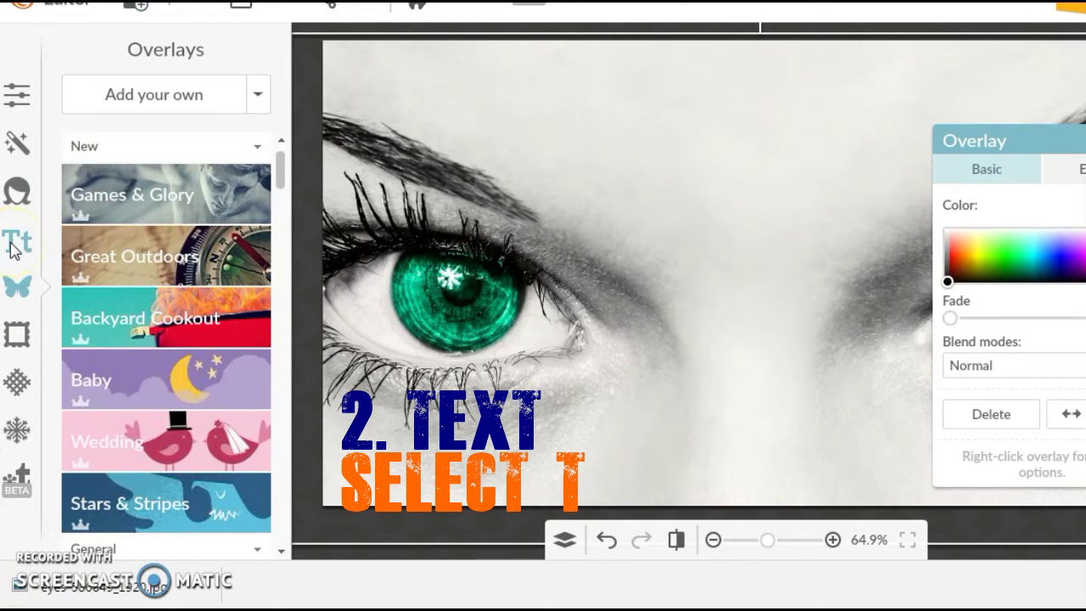
- Add the '10 Tips' and 'how to get more views' text and set its size to 119
left_click(17, 250)
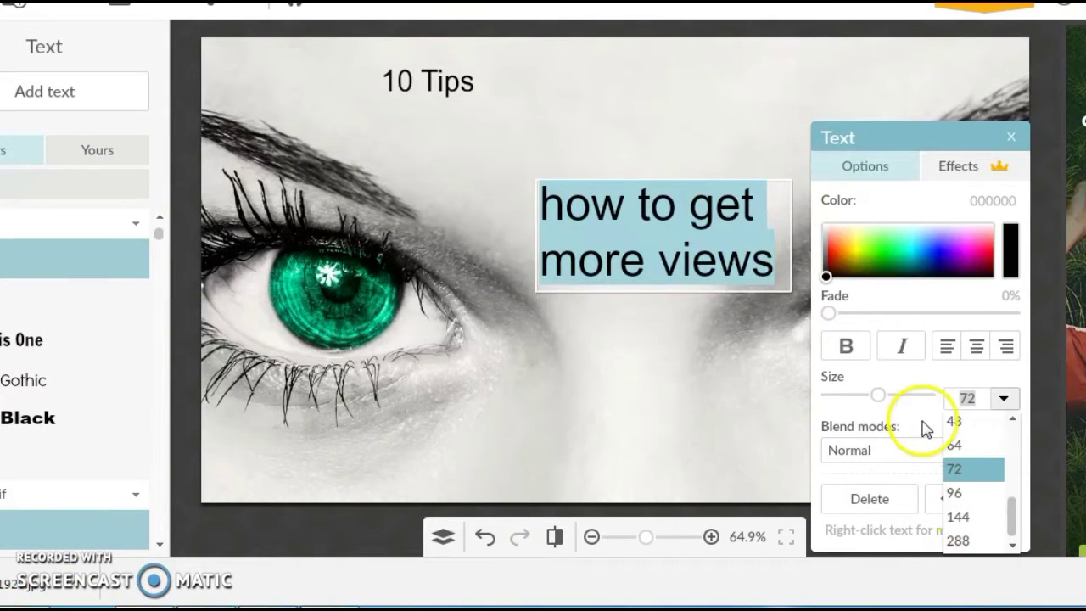
left_click(905, 397)
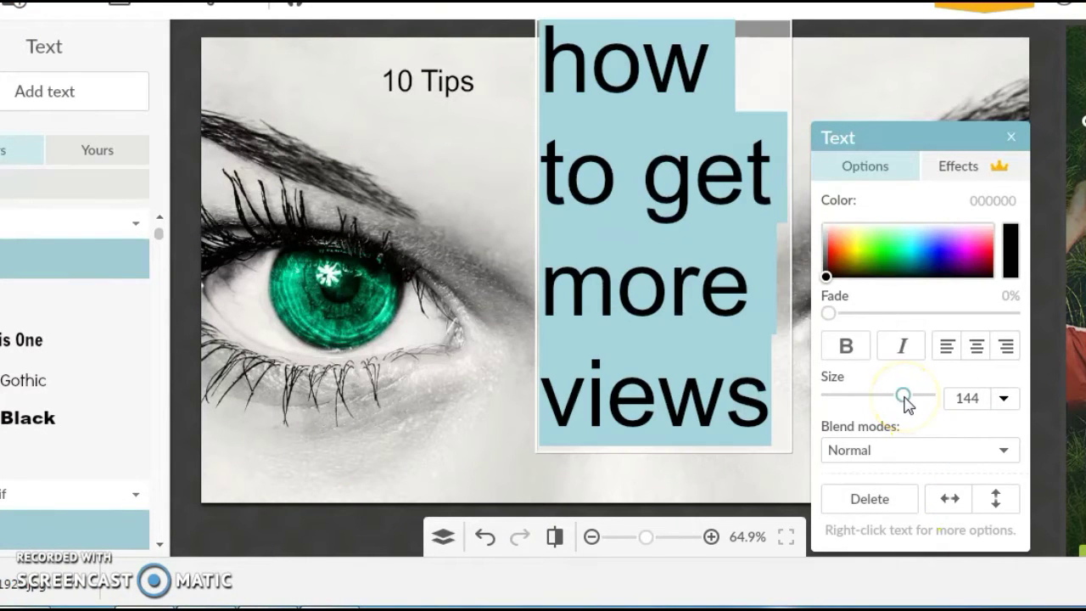
left_click(886, 399)
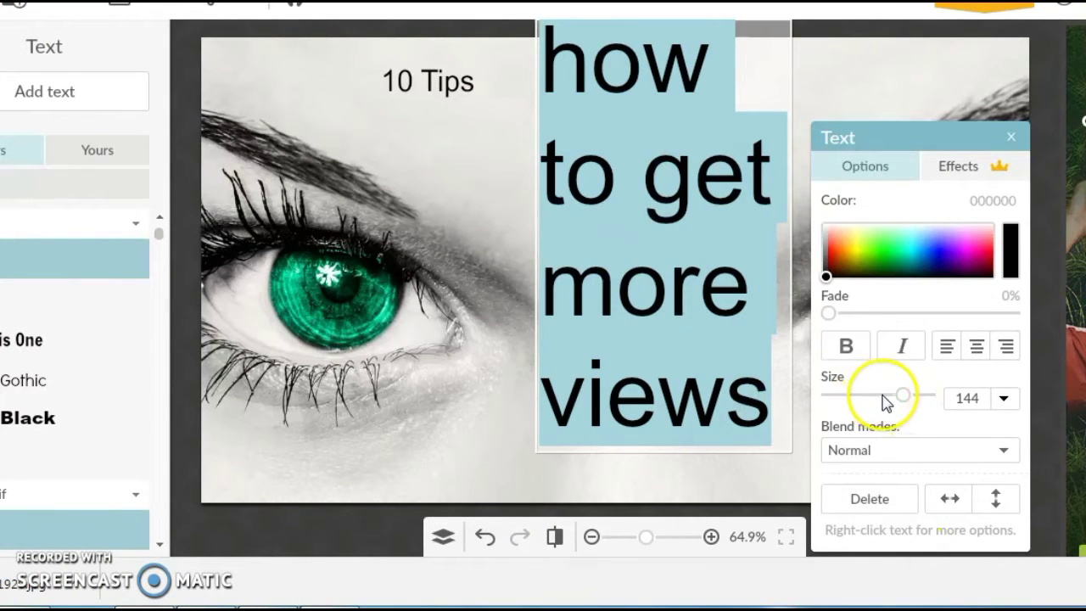
left_click_drag(899, 399, 886, 398)
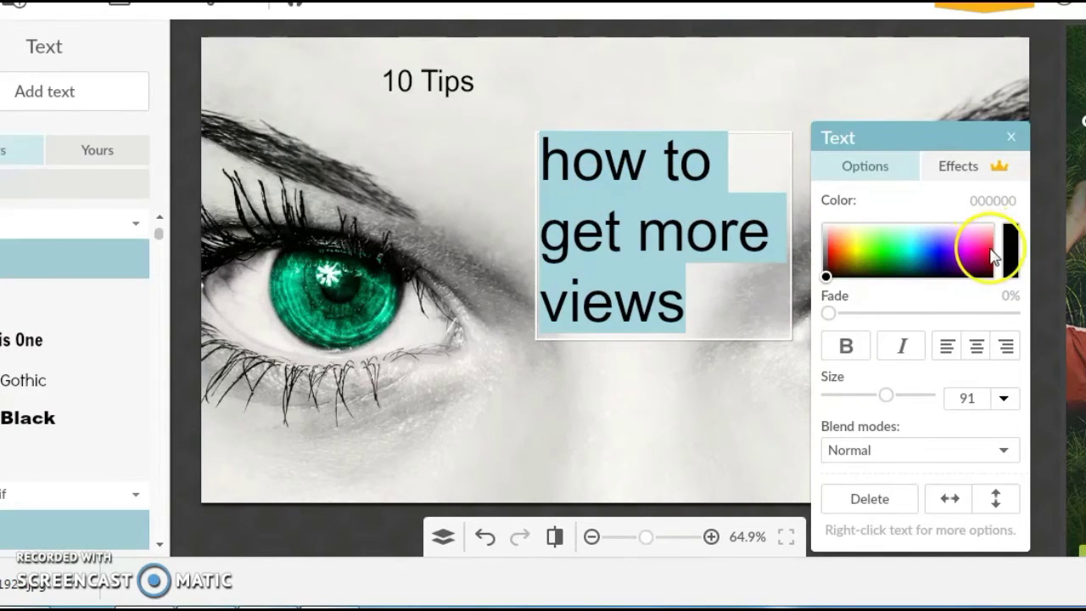
- Make the caption dark red and centre-aligned, then resize its text box by the corner
left_click(833, 246)
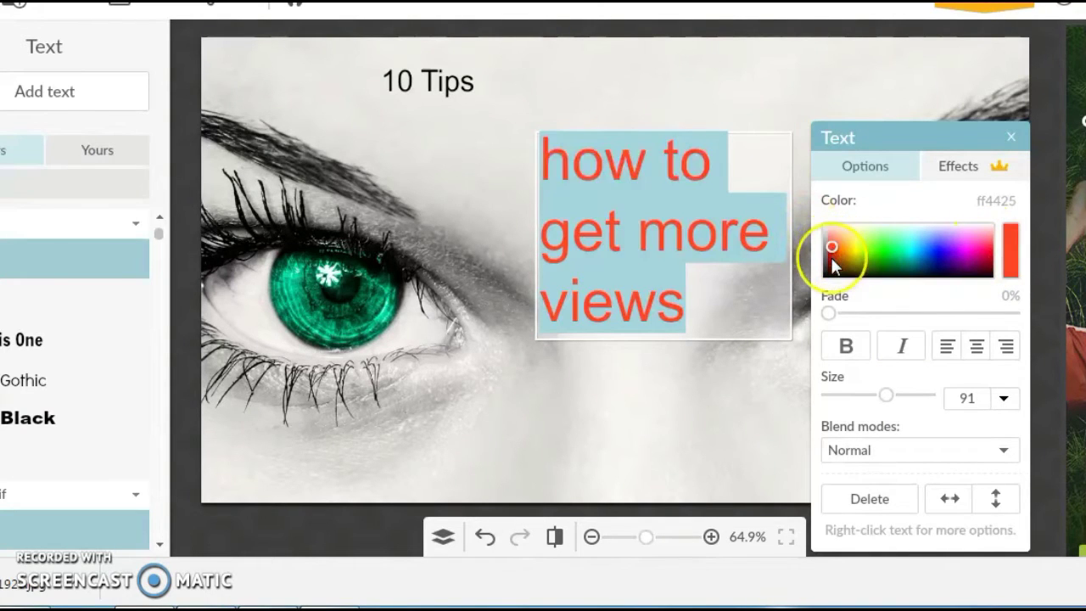
left_click(832, 259)
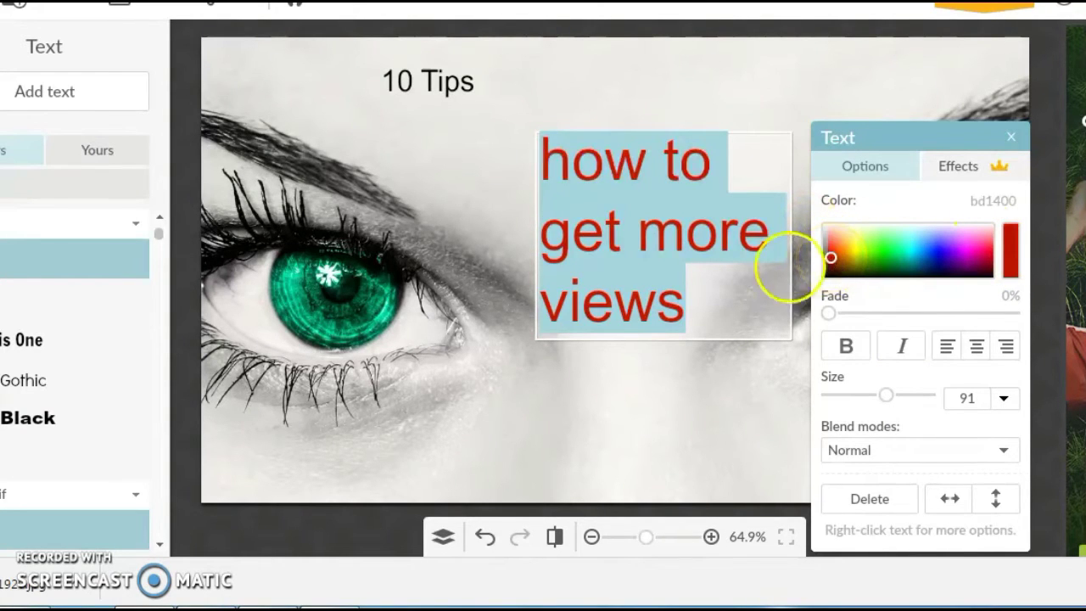
left_click(973, 353)
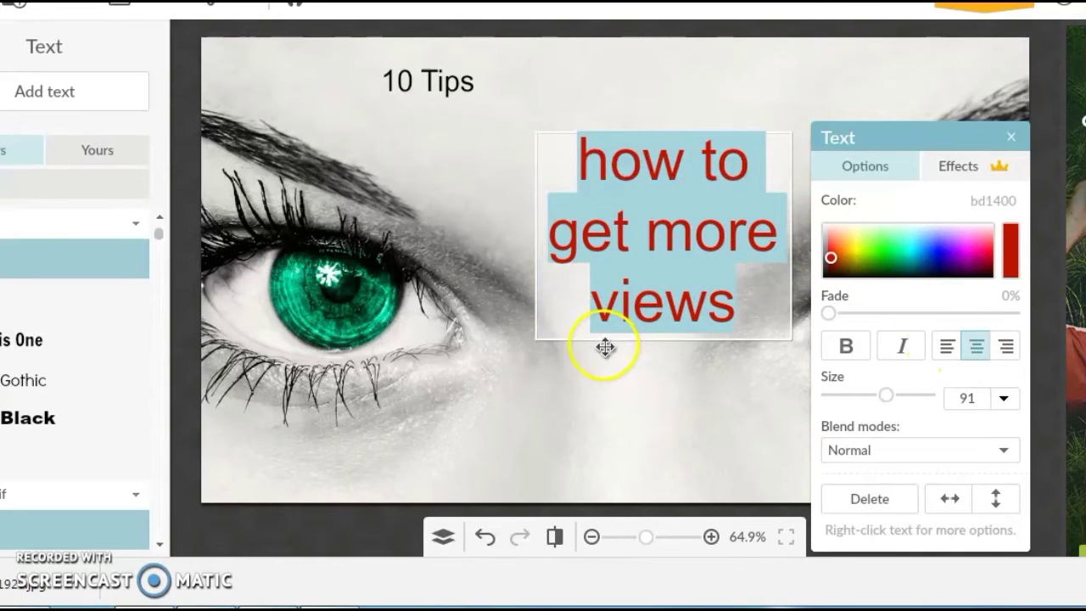
left_click(538, 341)
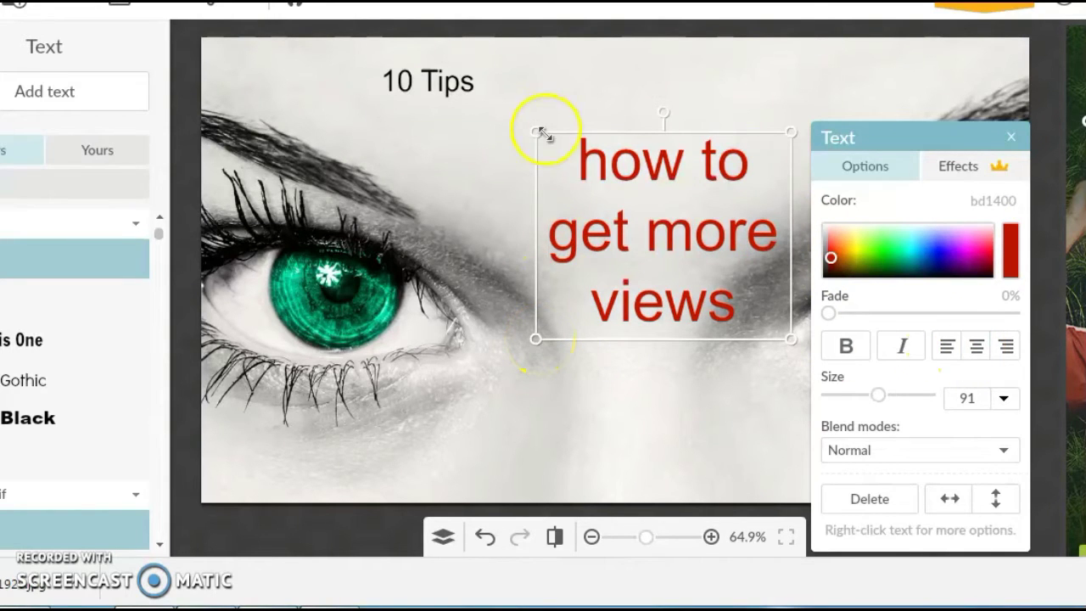
left_click_drag(533, 134, 387, 76)
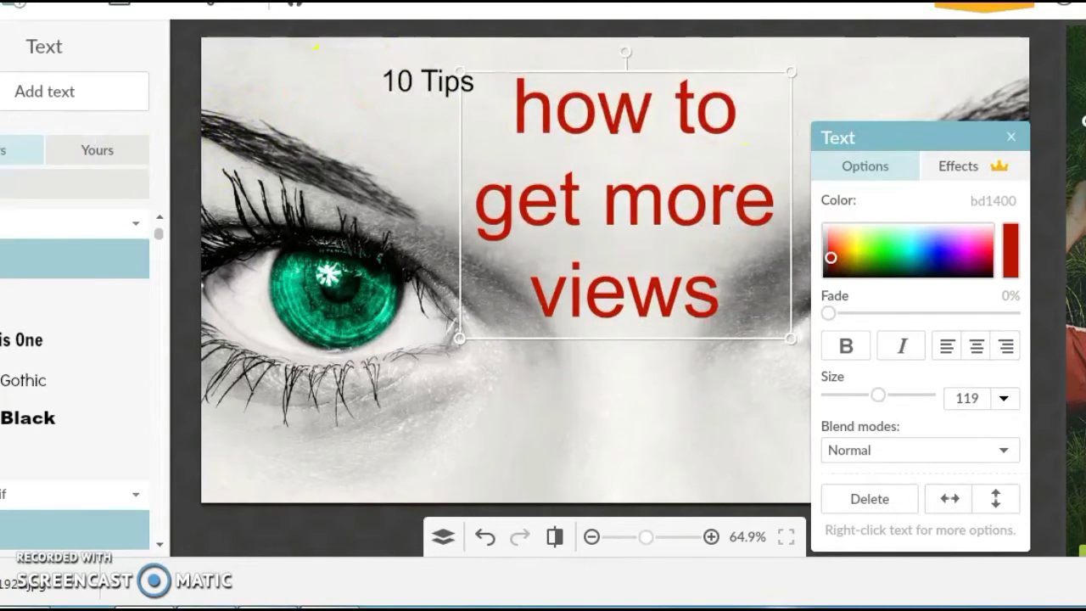
left_click(645, 180)
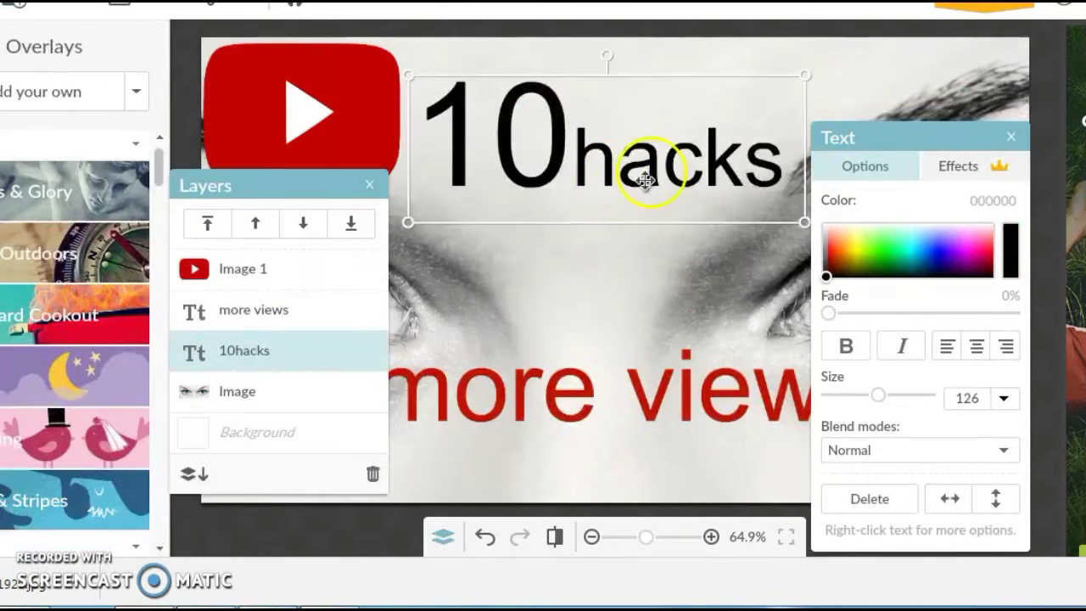
left_click(369, 184)
left_click(1021, 141)
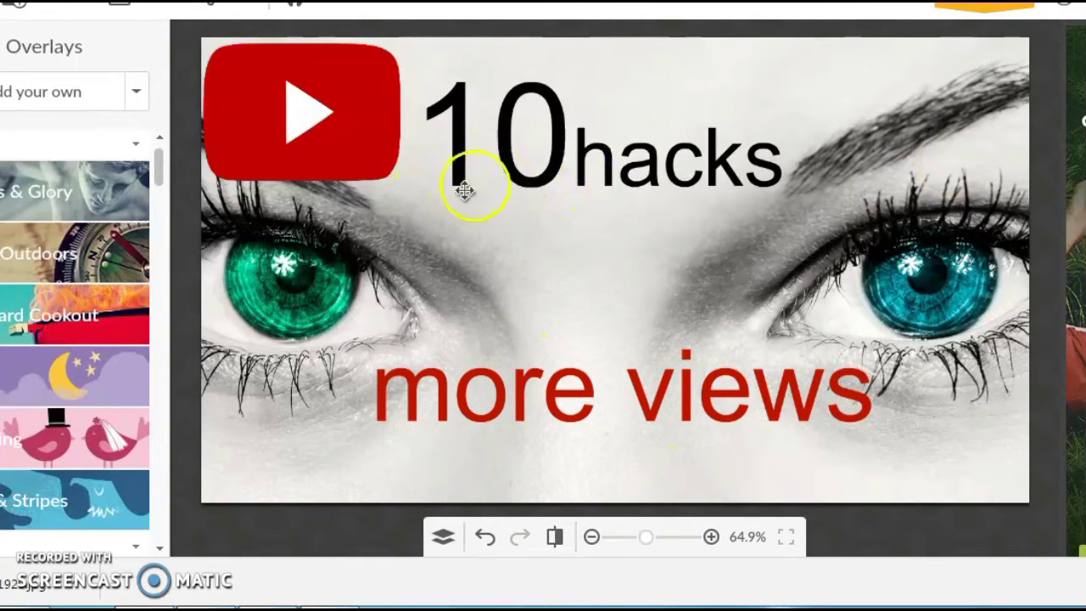
left_click(443, 540)
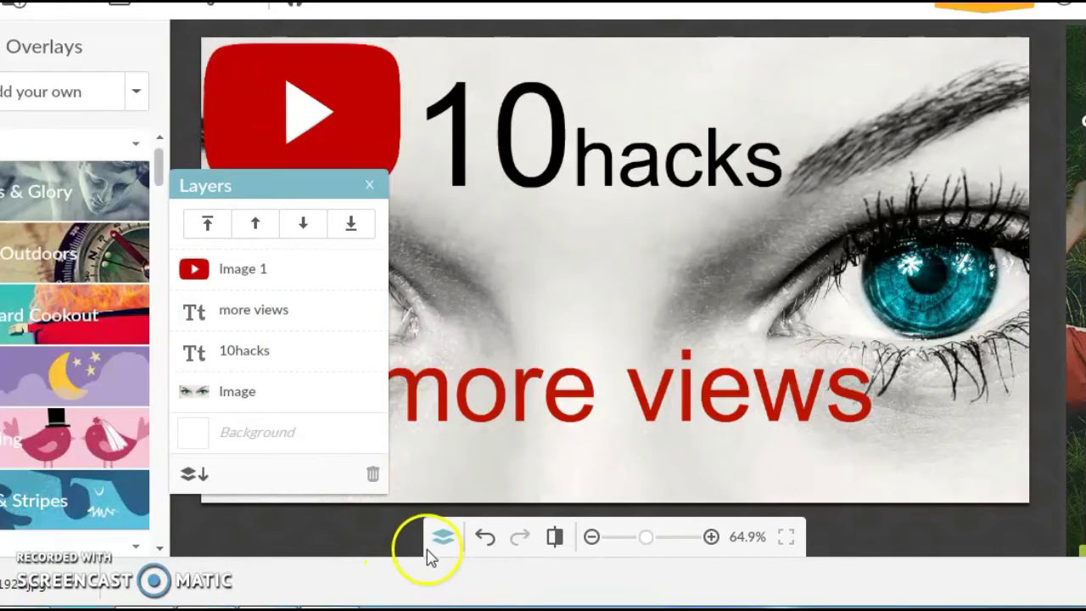
left_click(369, 186)
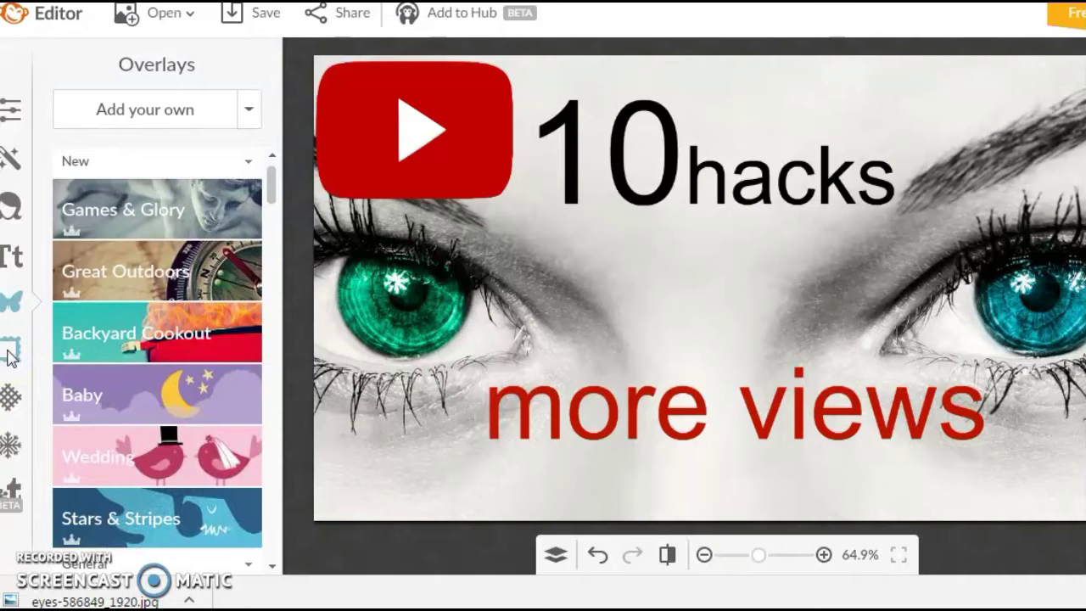
- Apply a Museum Matte frame with outer matte thickness 36 and inner matte thickness 1
left_click(10, 352)
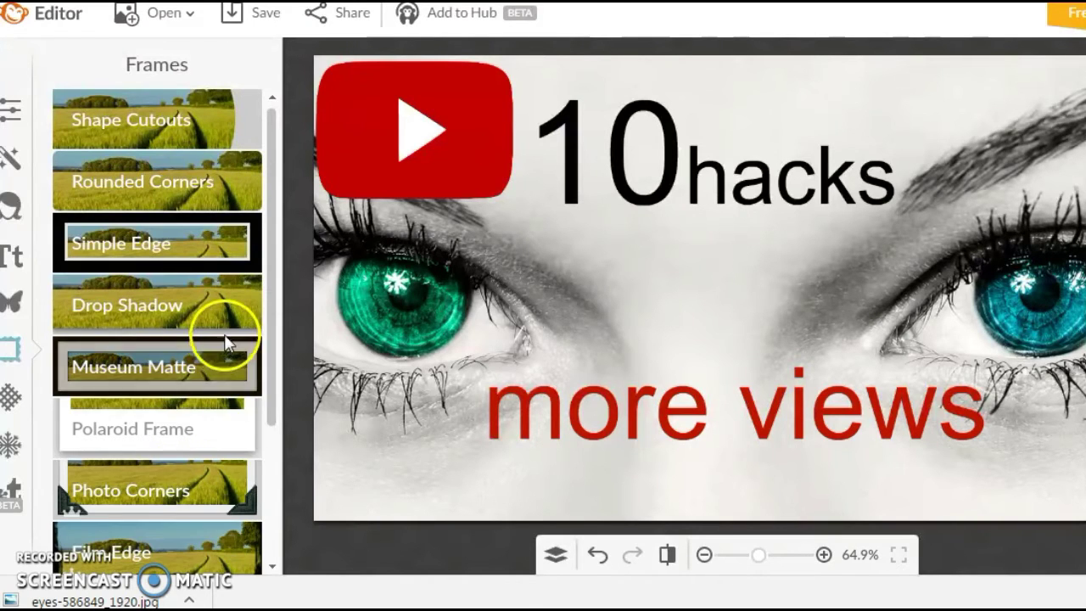
scroll(275, 447, "down", 2)
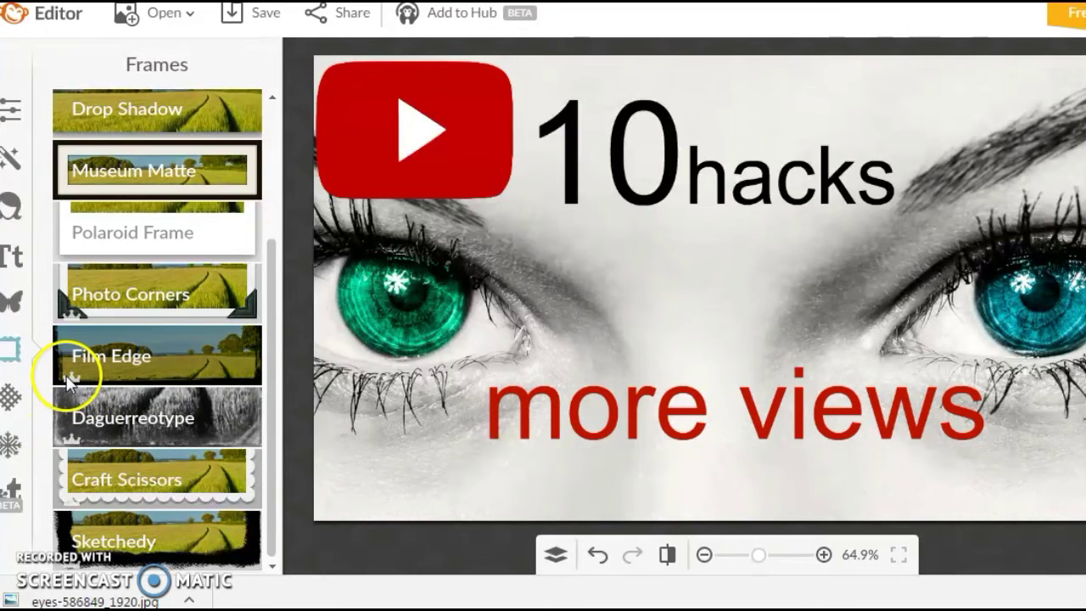
left_click_drag(272, 400, 267, 312)
left_click(167, 323)
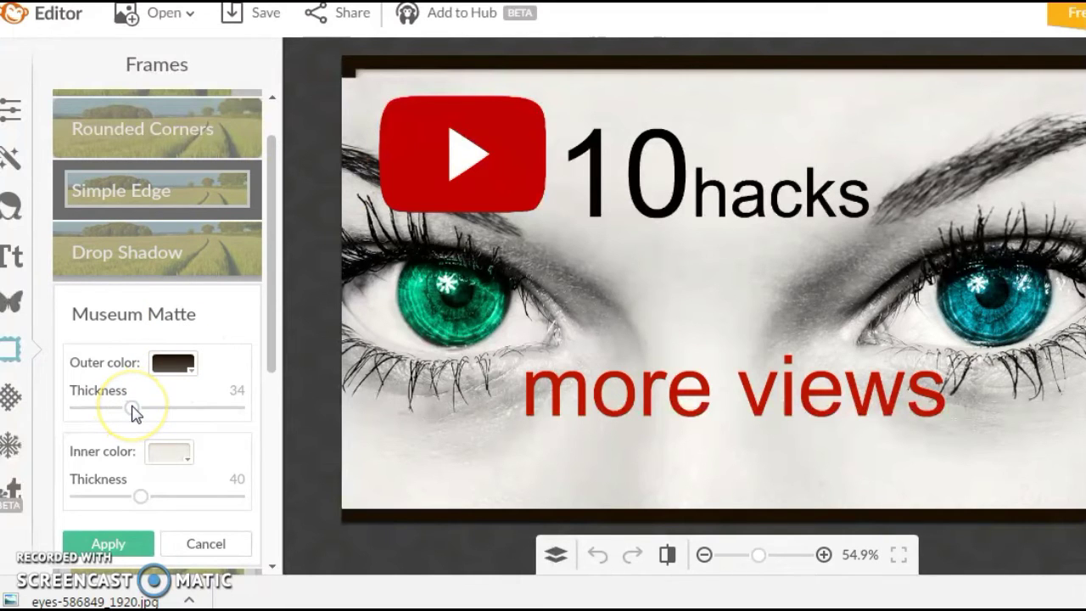
mouse_move(133, 412)
left_mouse_down()
mouse_move(164, 416)
mouse_move(139, 416)
left_mouse_up()
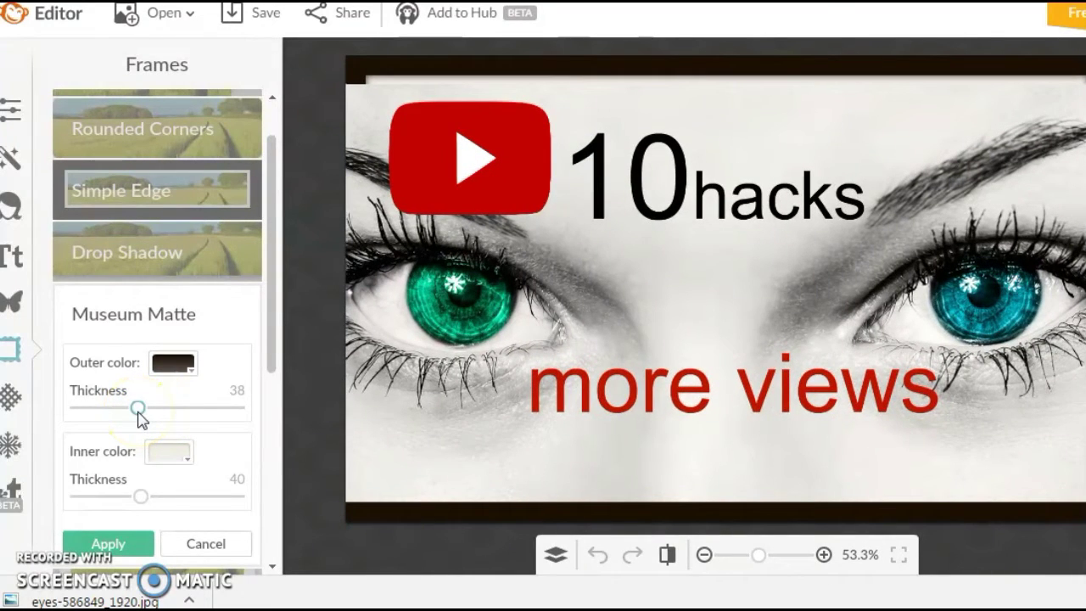
left_click_drag(141, 497, 132, 502)
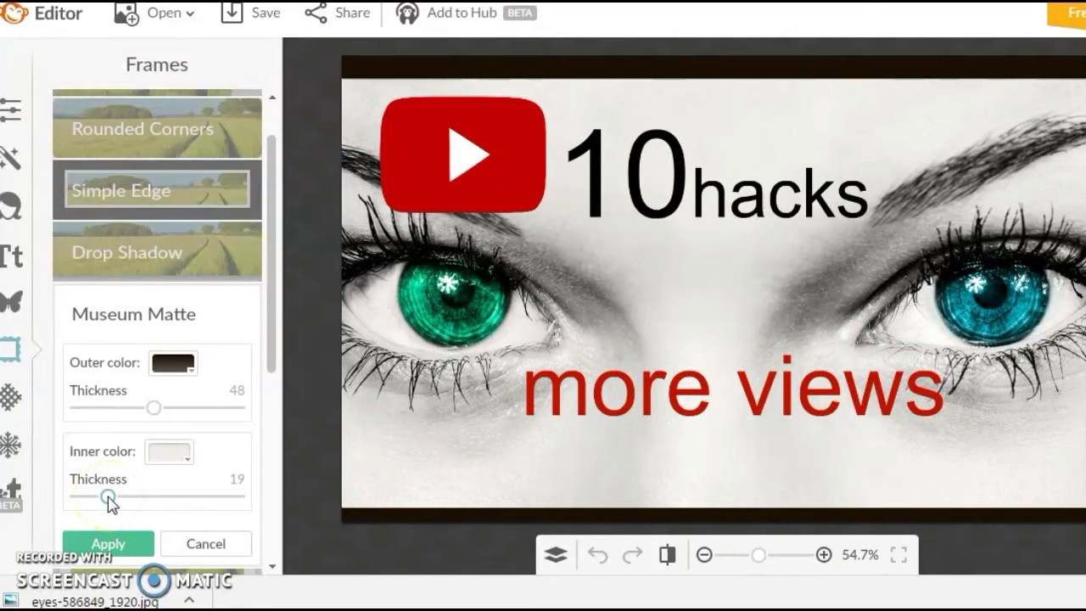
left_click_drag(107, 501, 88, 501)
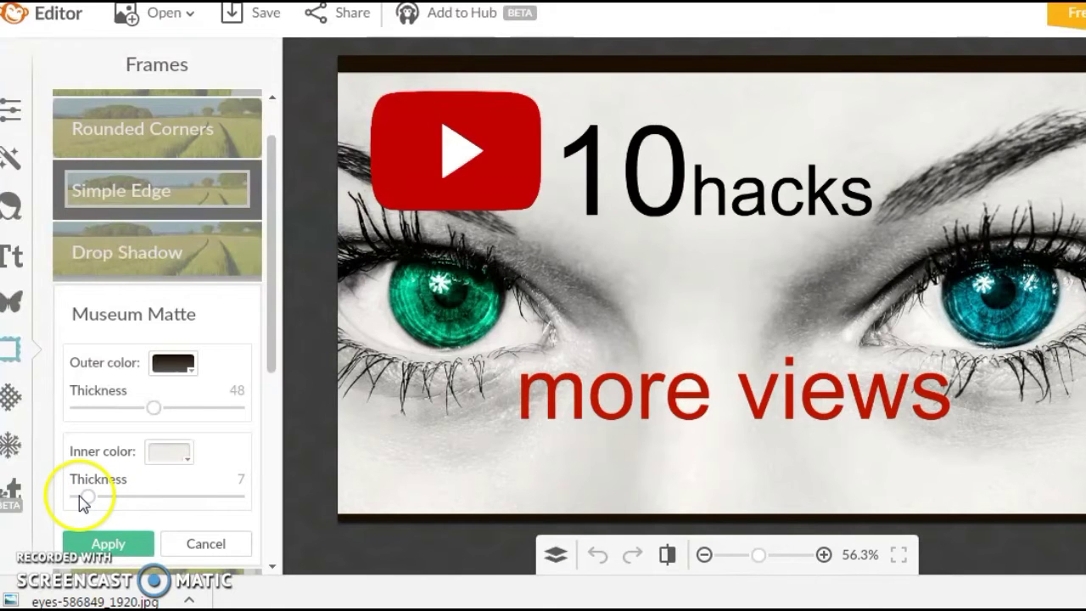
left_click(79, 499)
left_click(137, 412)
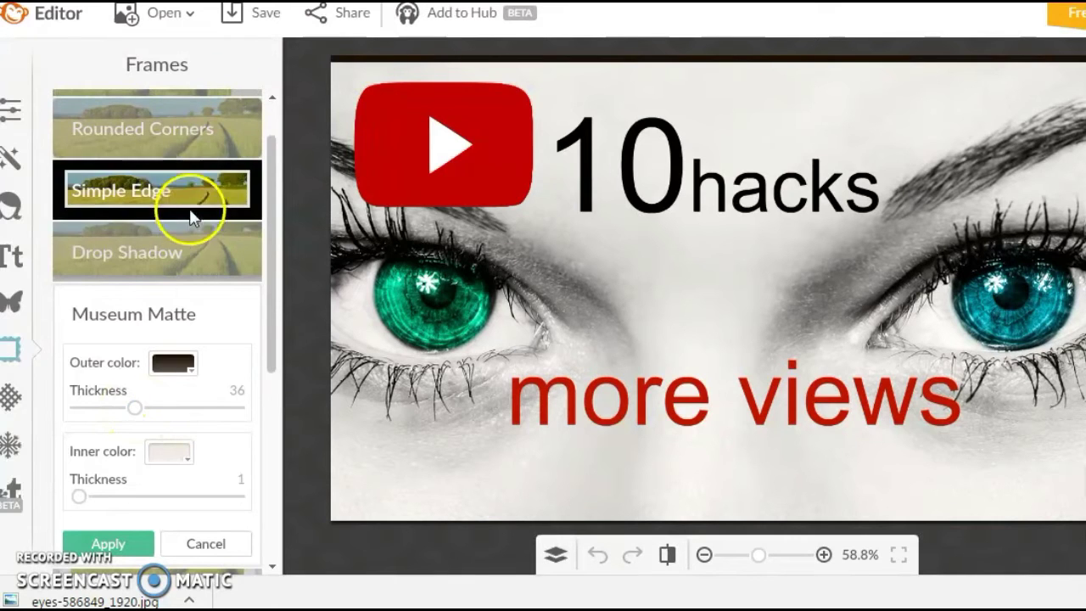
left_click(128, 545)
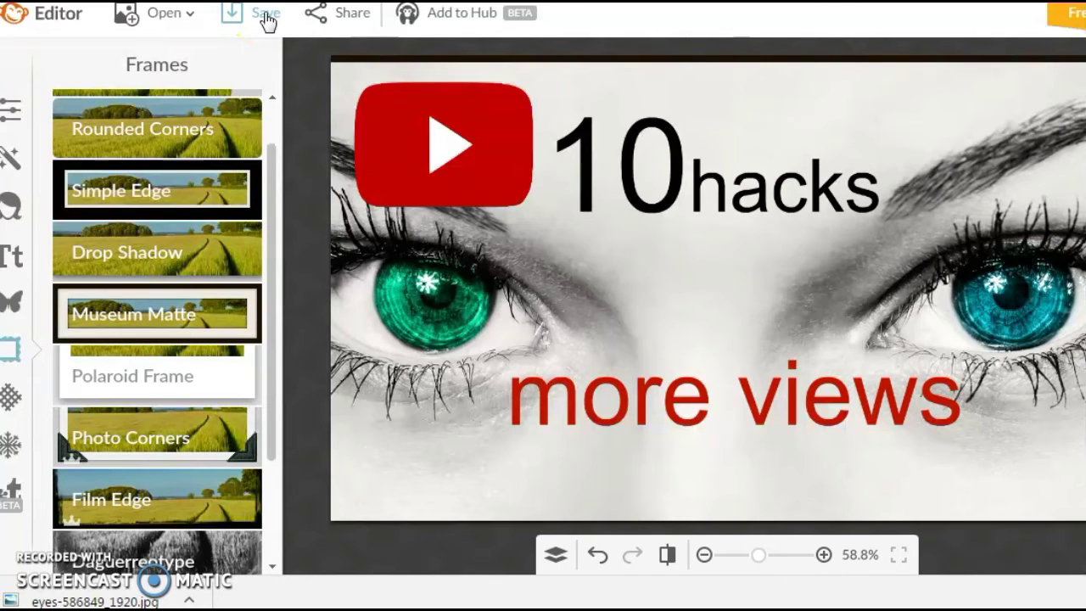
- Save the framed design to the computer as a JPG resized to 1280 × 751
left_click(265, 18)
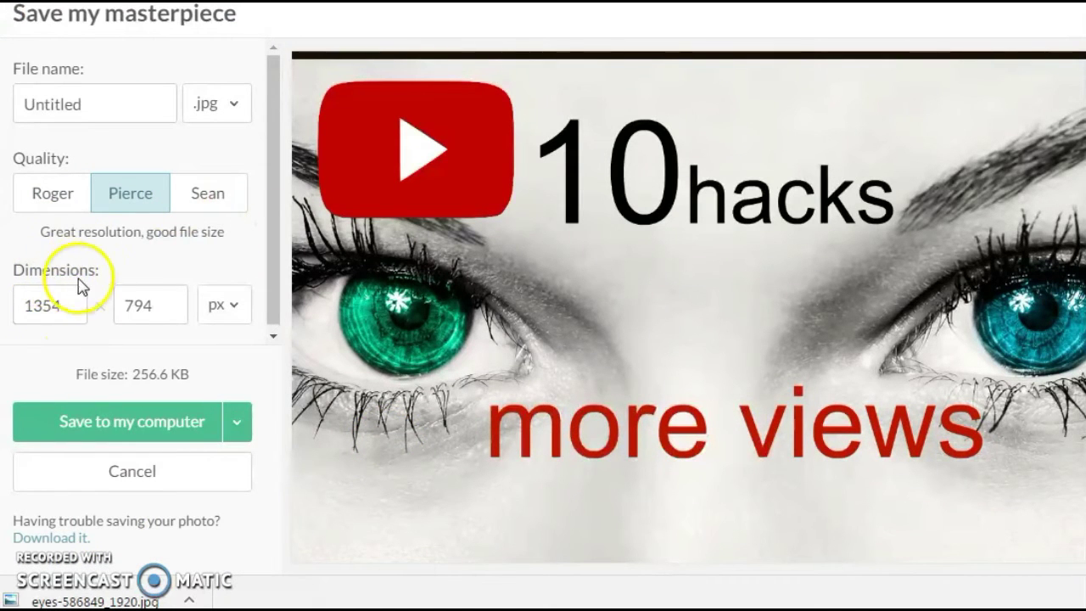
left_click(71, 305)
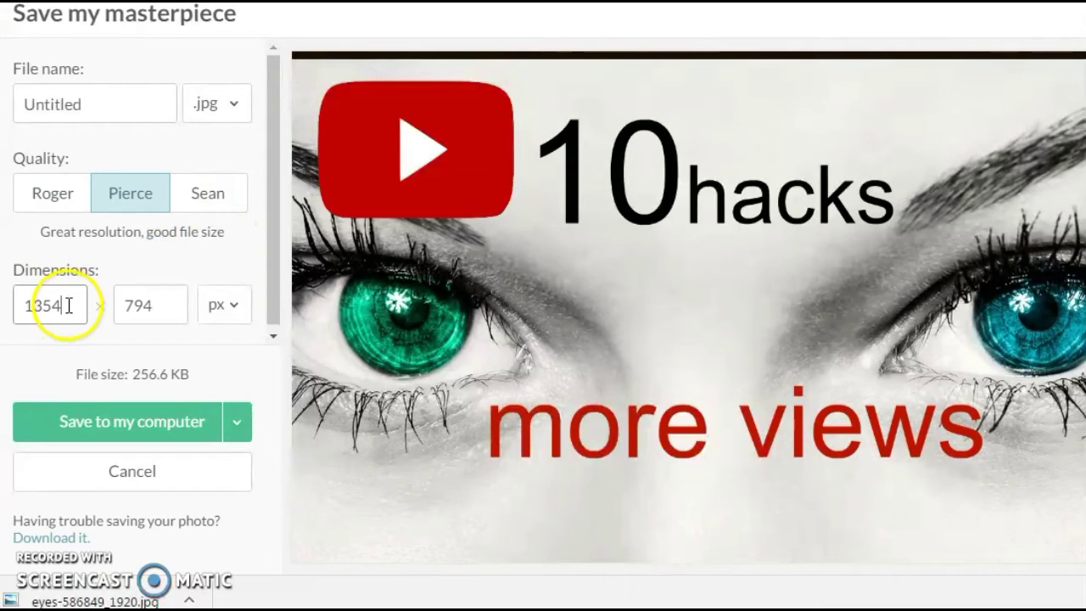
left_click_drag(69, 306, 26, 306)
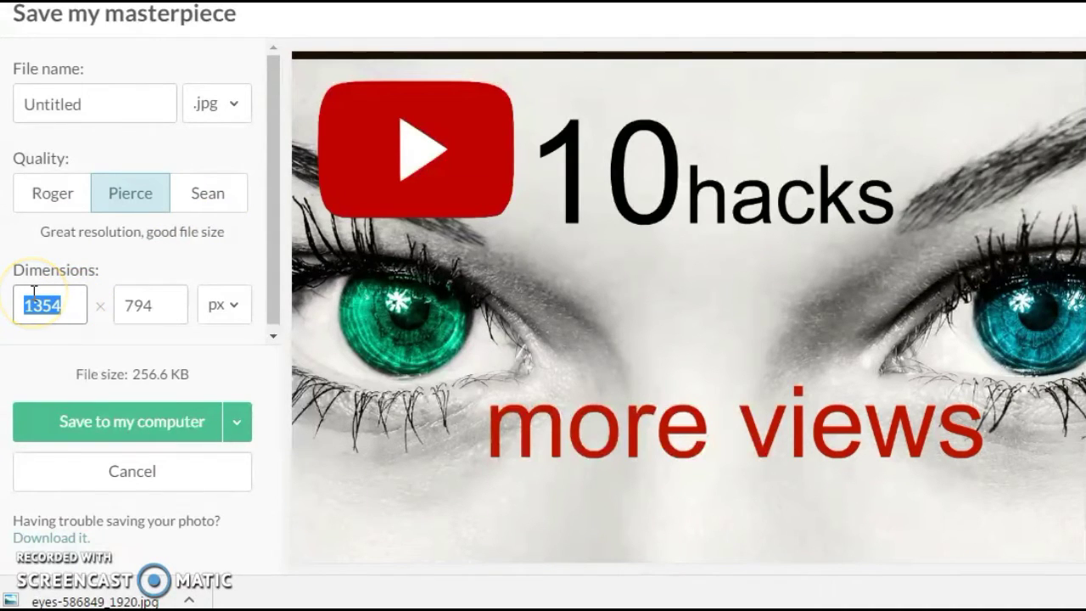
type("1280")
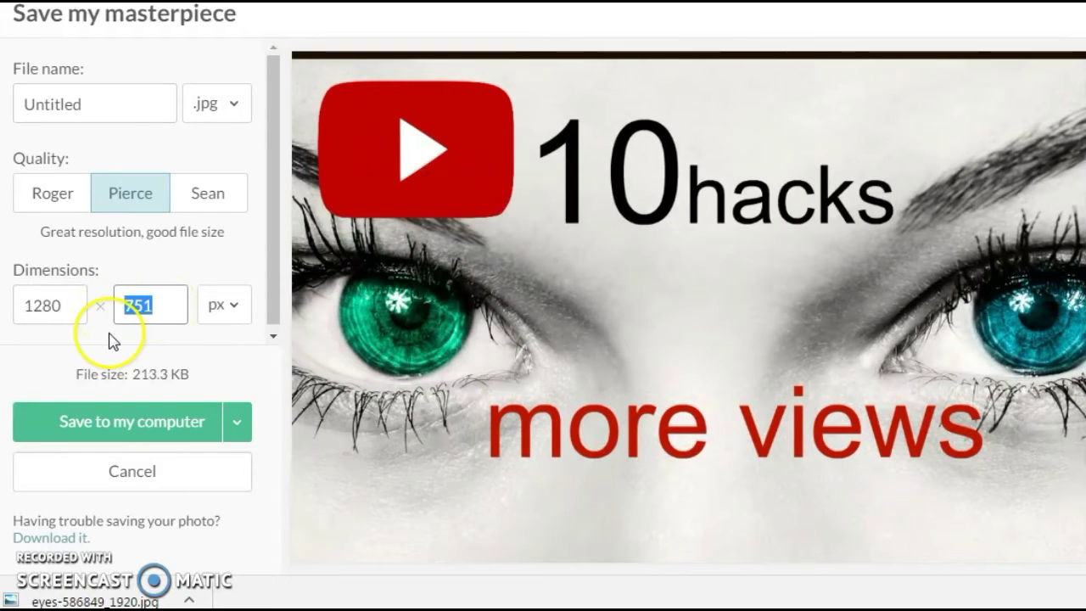
type("7")
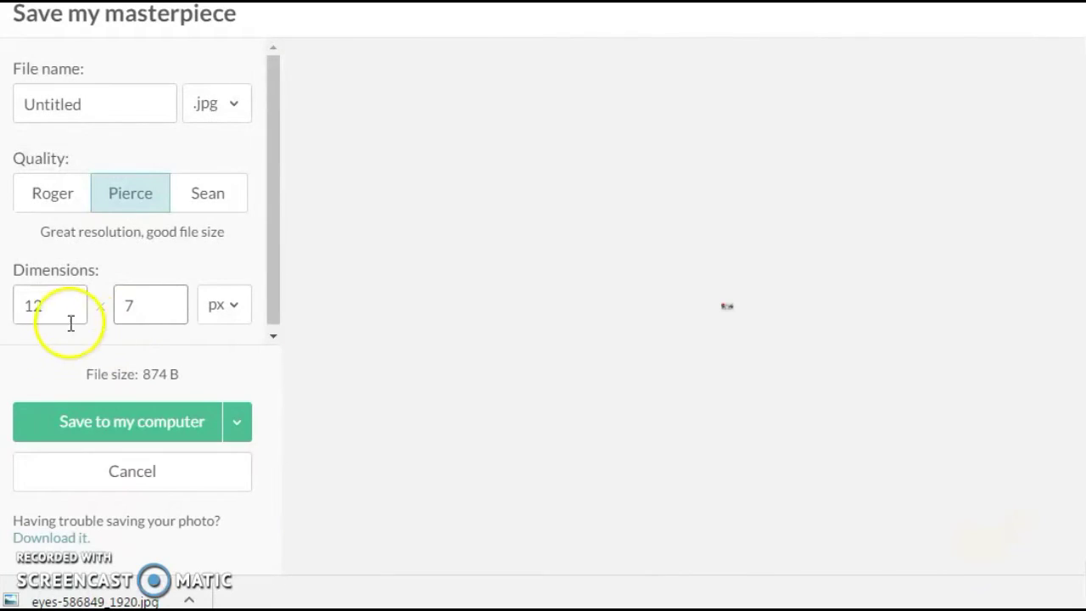
left_click(60, 310)
type("80")
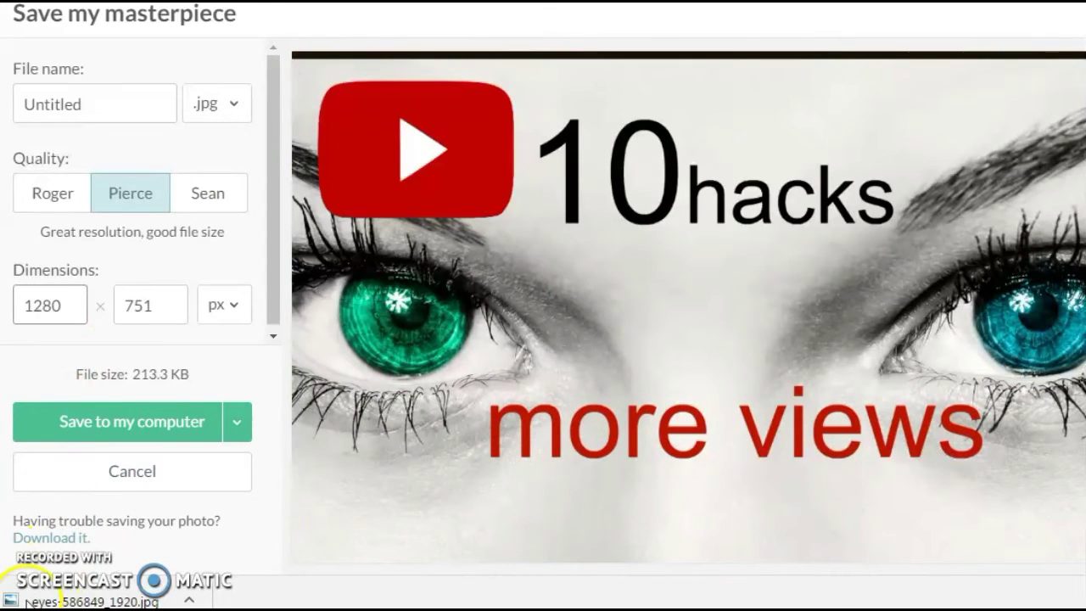
left_click(106, 431)
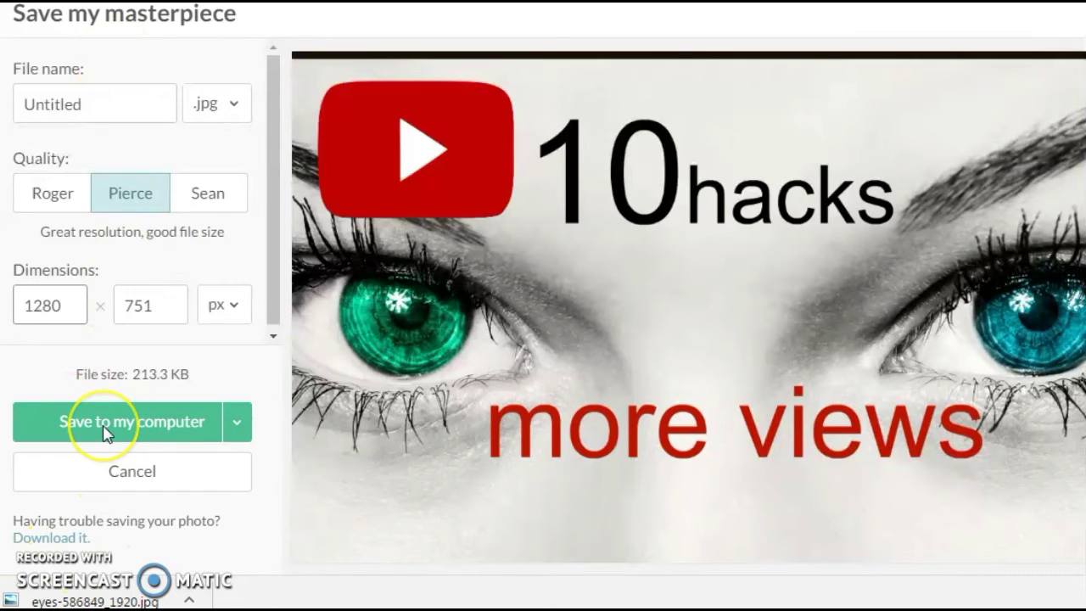
left_click(83, 539)
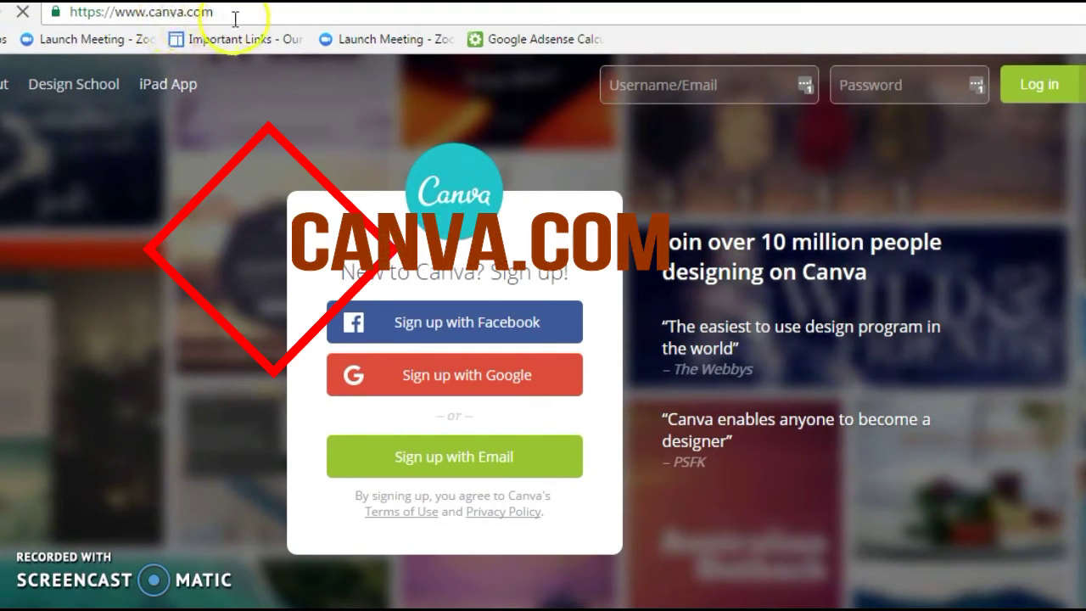
- Log in to Canva with the account e-mail and password
left_click(740, 81)
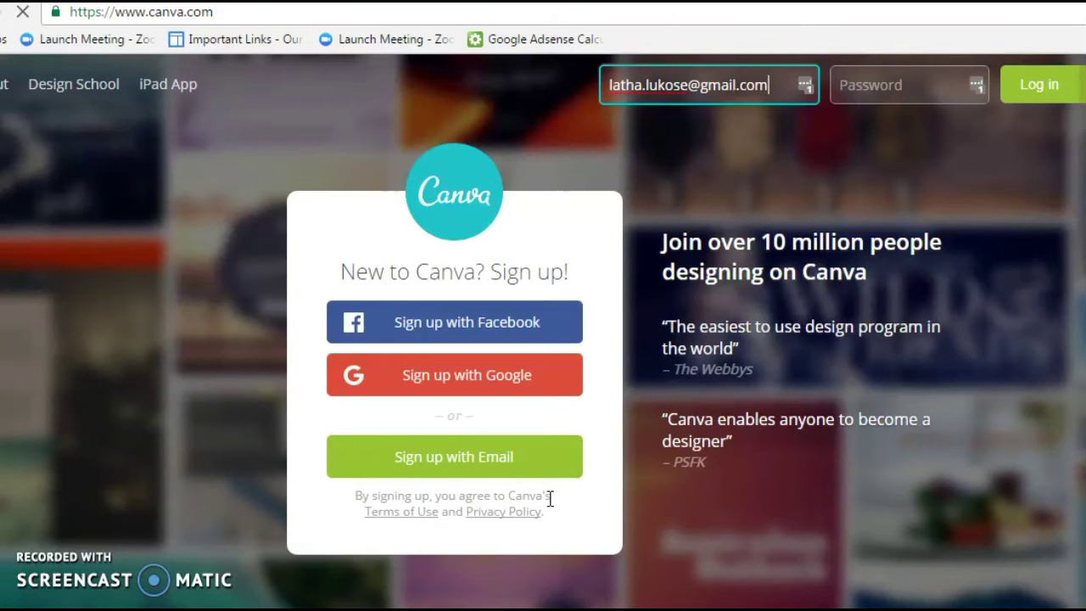
key("Tab")
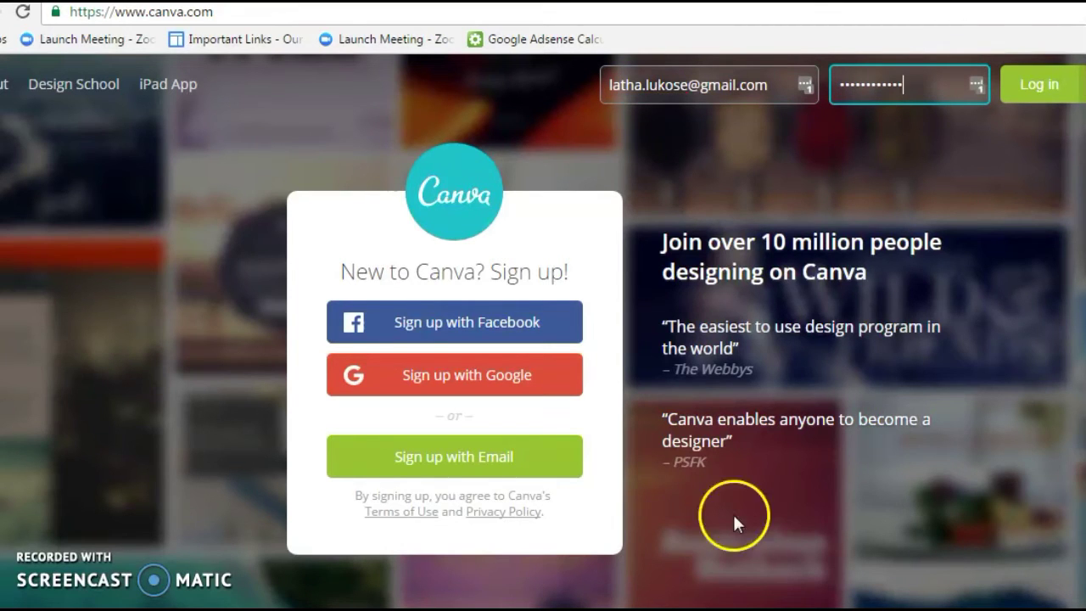
left_click(1030, 88)
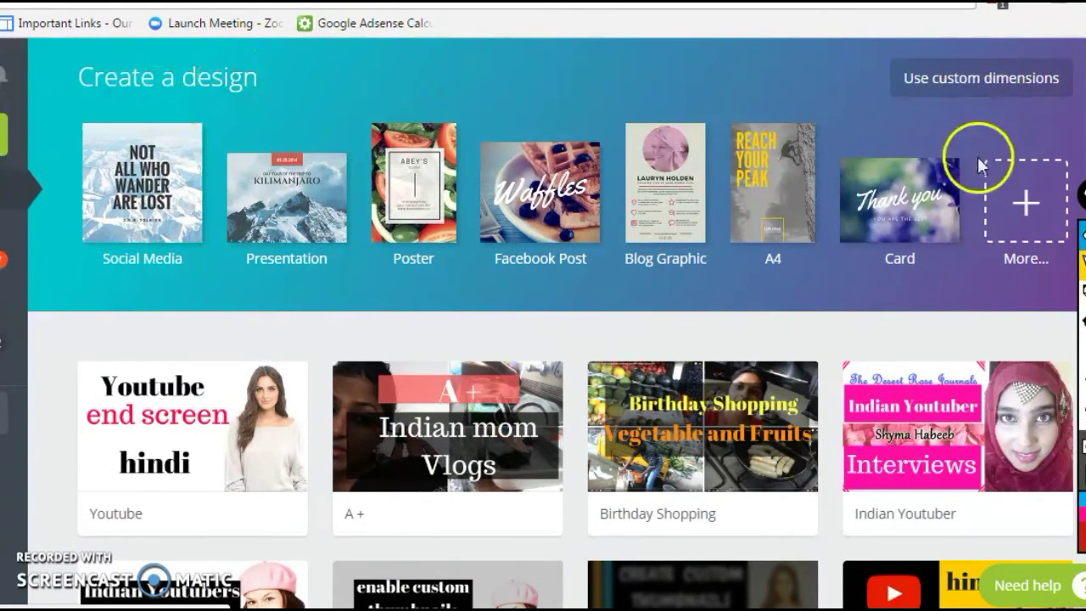
- Enter a 1280 × 720 custom design size, then cancel back to the design types
left_click(1029, 206)
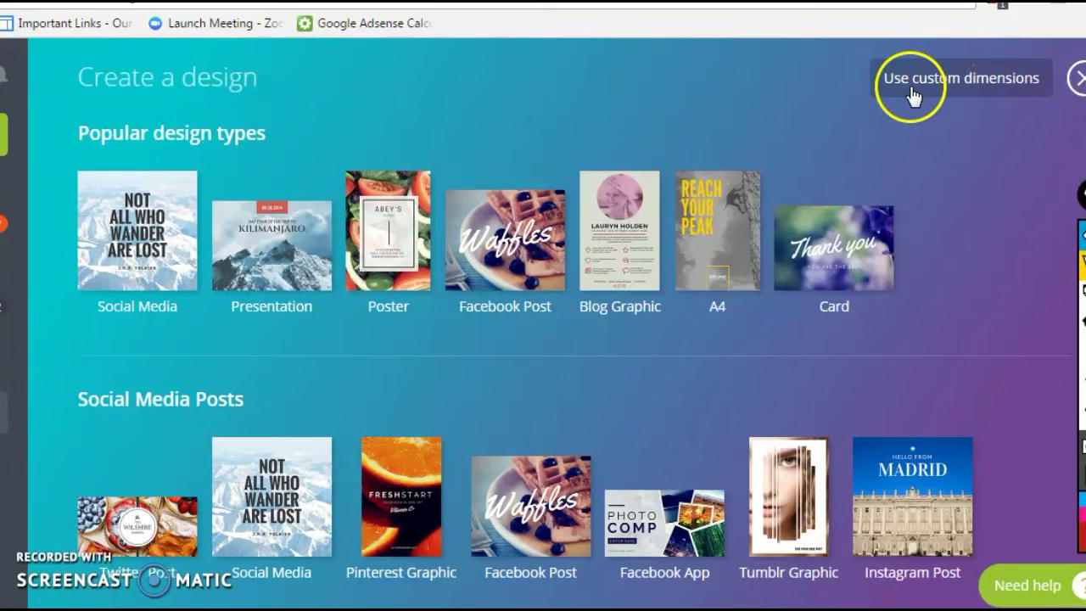
left_click(914, 95)
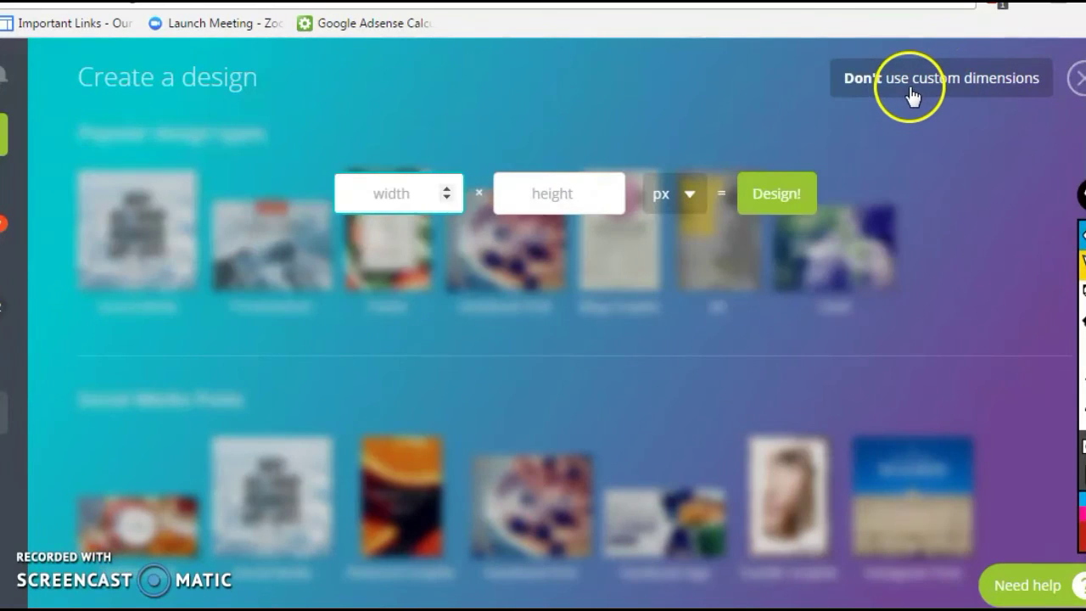
left_click(397, 195)
type("12")
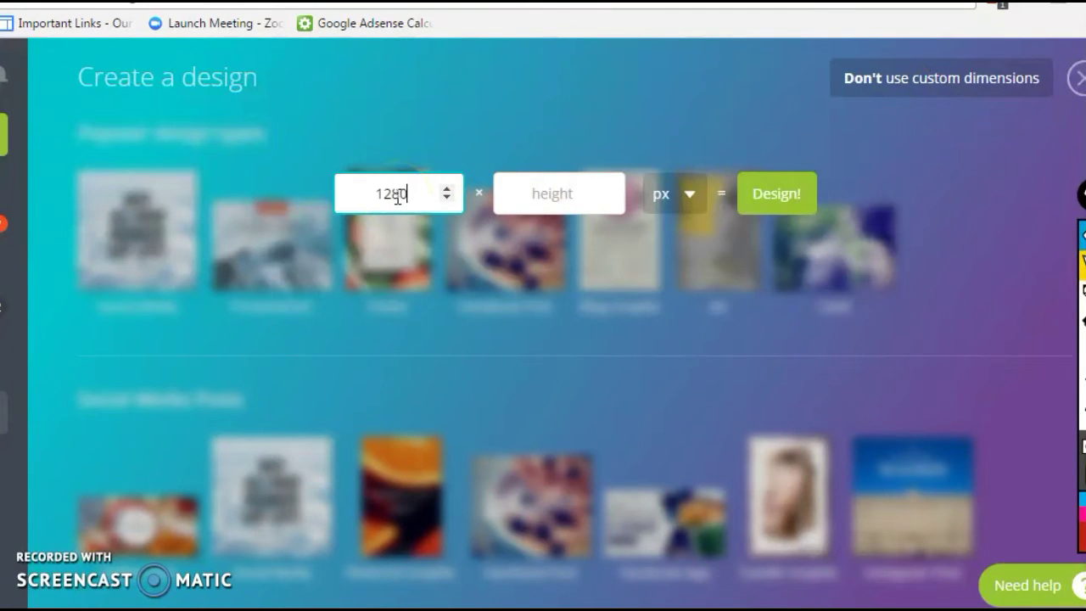
type("80")
left_click(537, 195)
type("7")
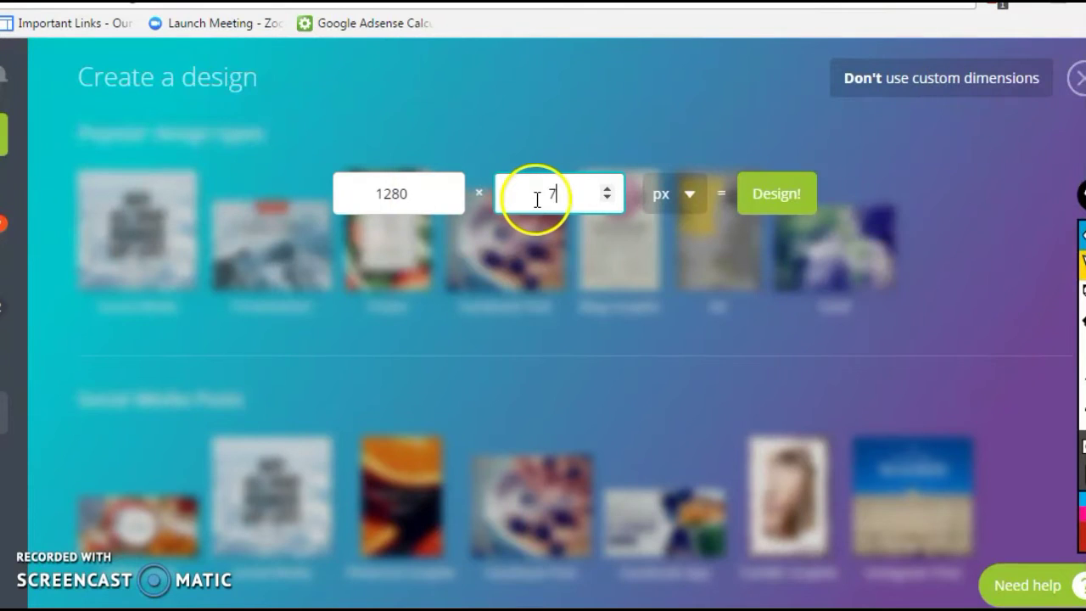
type("20")
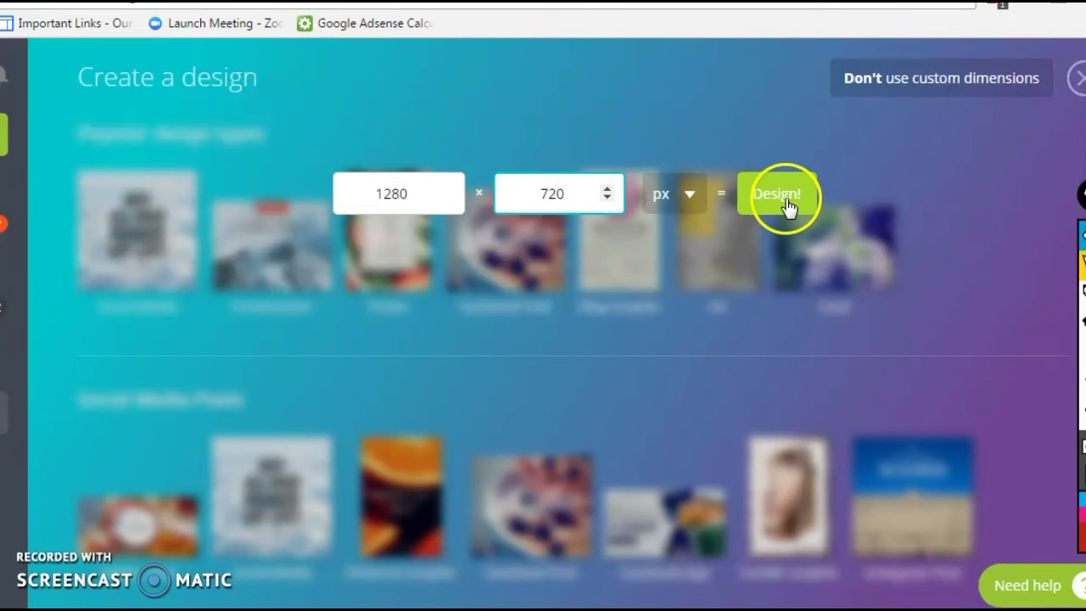
left_click(924, 76)
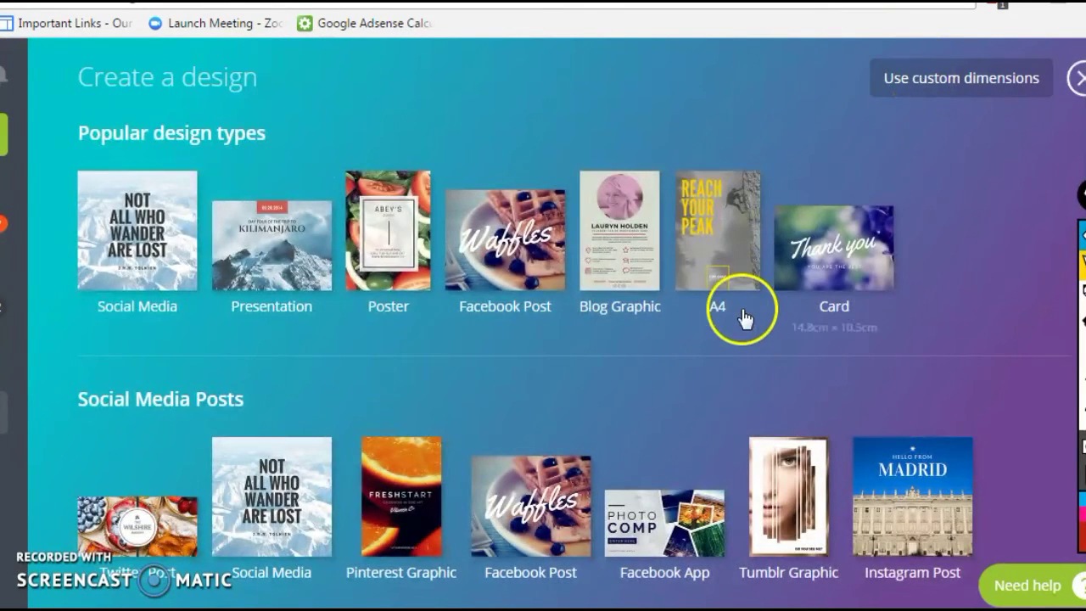
- Scroll down to Social Media & Email Headers and start a YouTube Thumbnail design
scroll(546, 446, "down", 5)
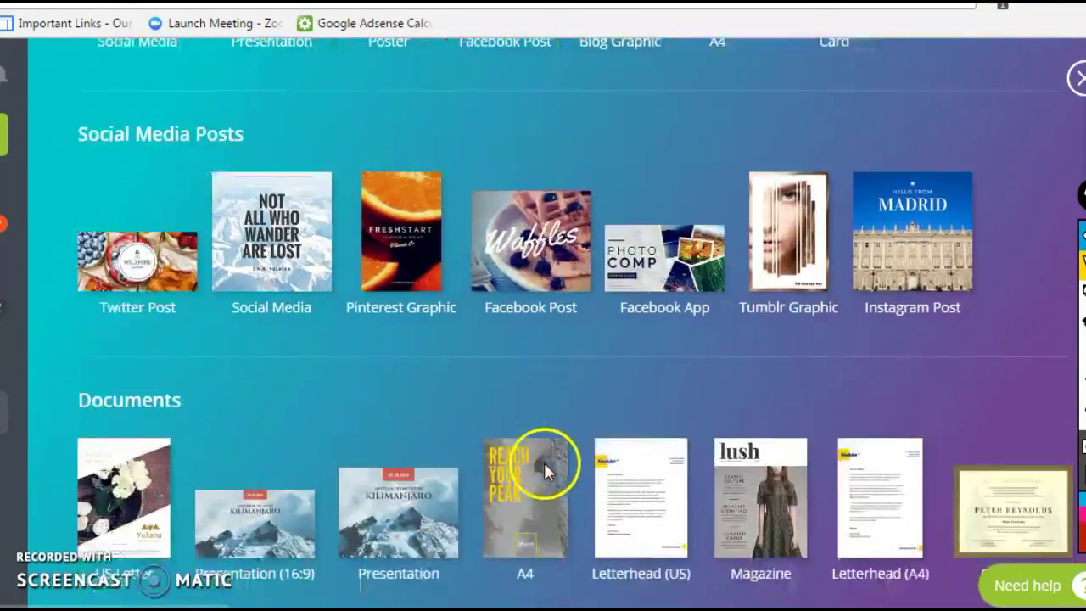
scroll(547, 474, "down", 6)
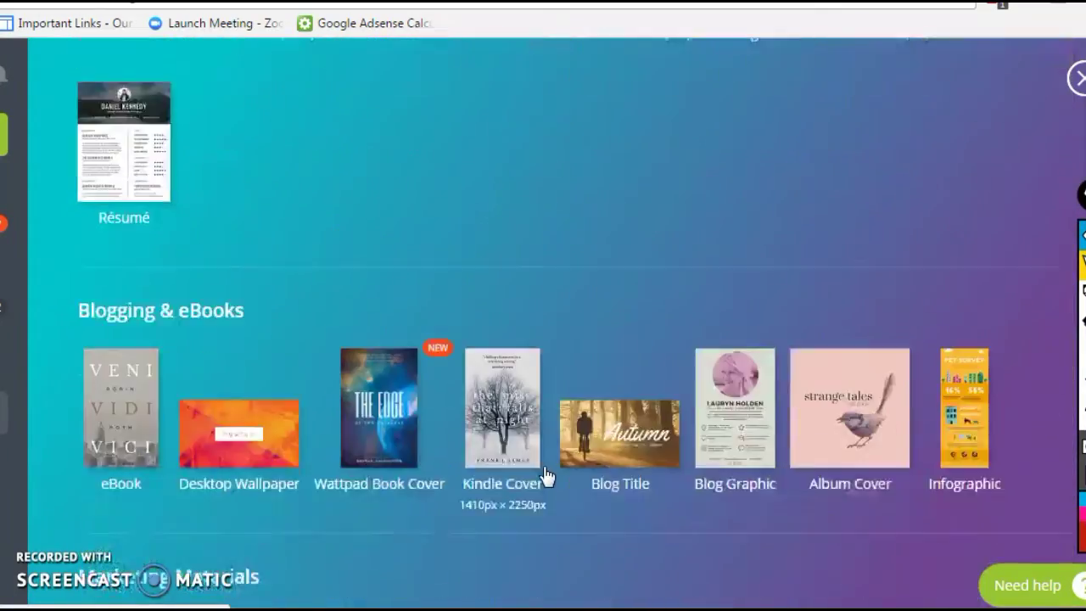
scroll(544, 474, "down", 4)
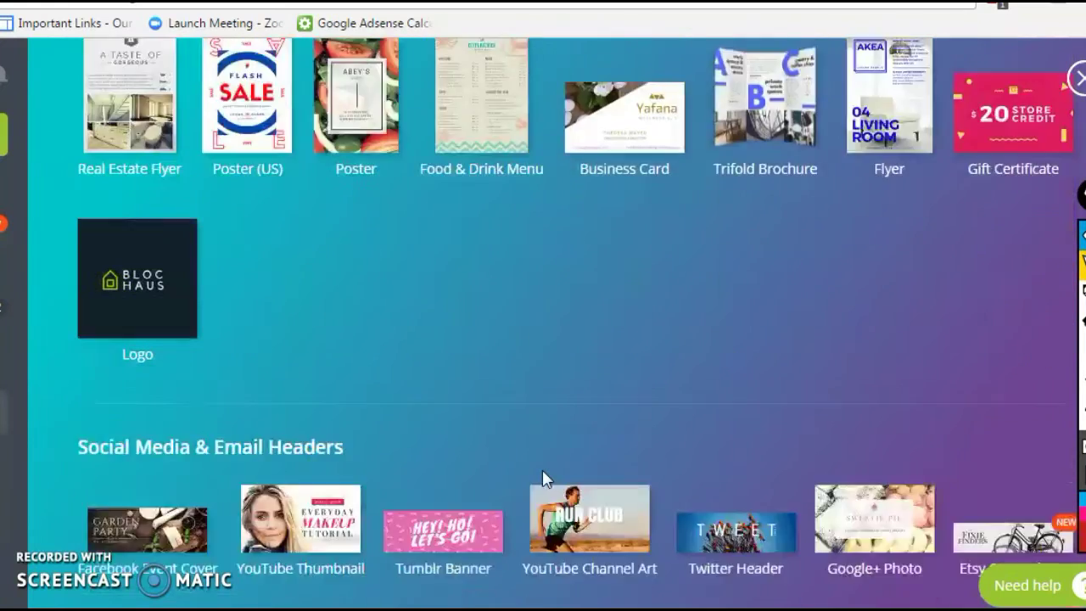
scroll(544, 479, "down", 1)
left_click(326, 441)
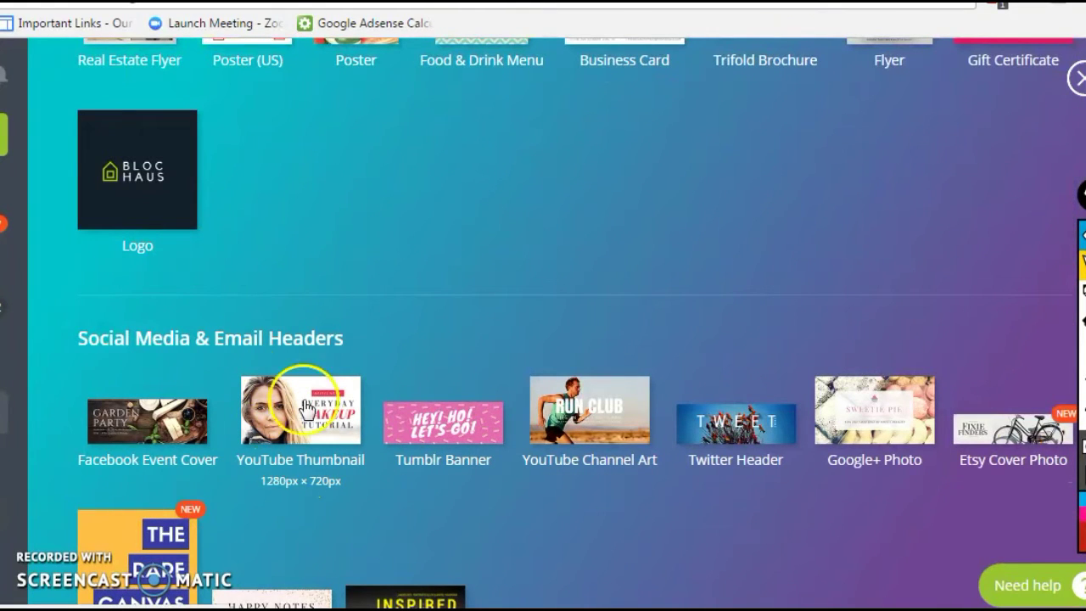
triple_click(103, 338)
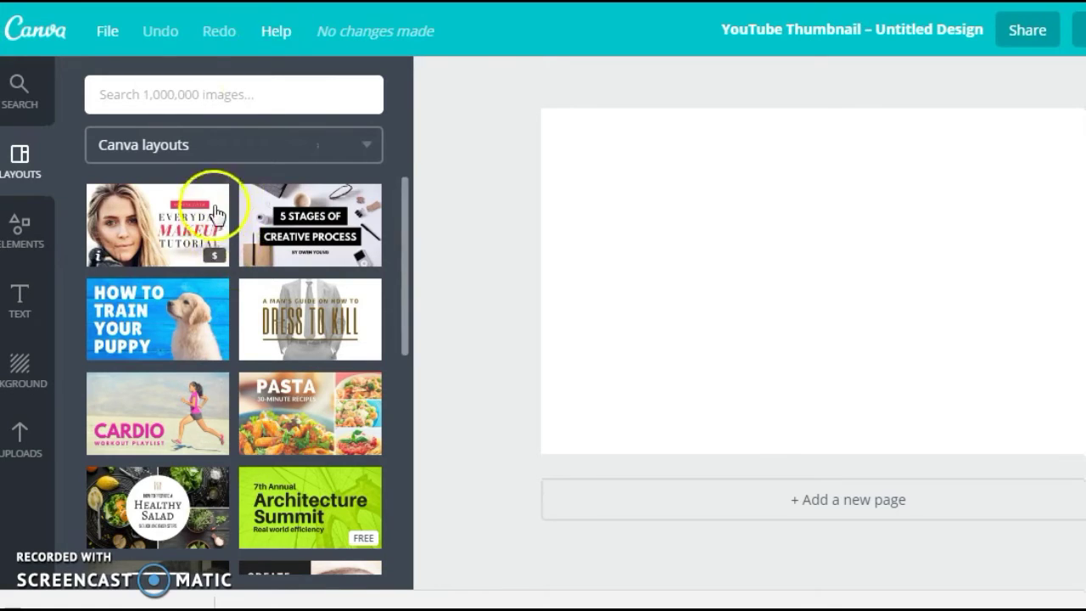
- Search Canva's images for 'youtube', correcting the misspelled search term
left_click(231, 101)
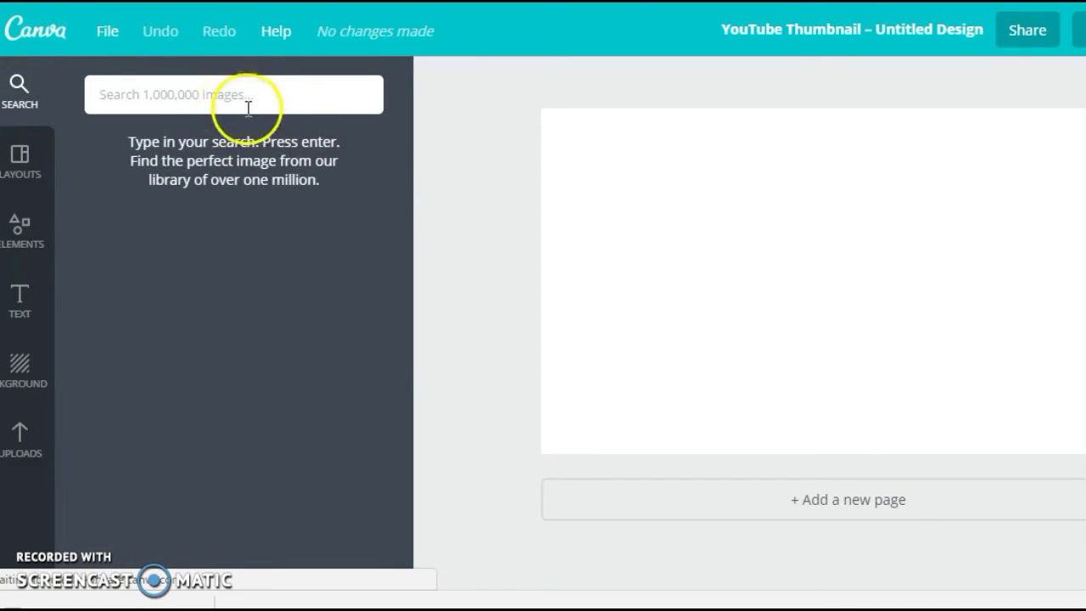
type("yotuber")
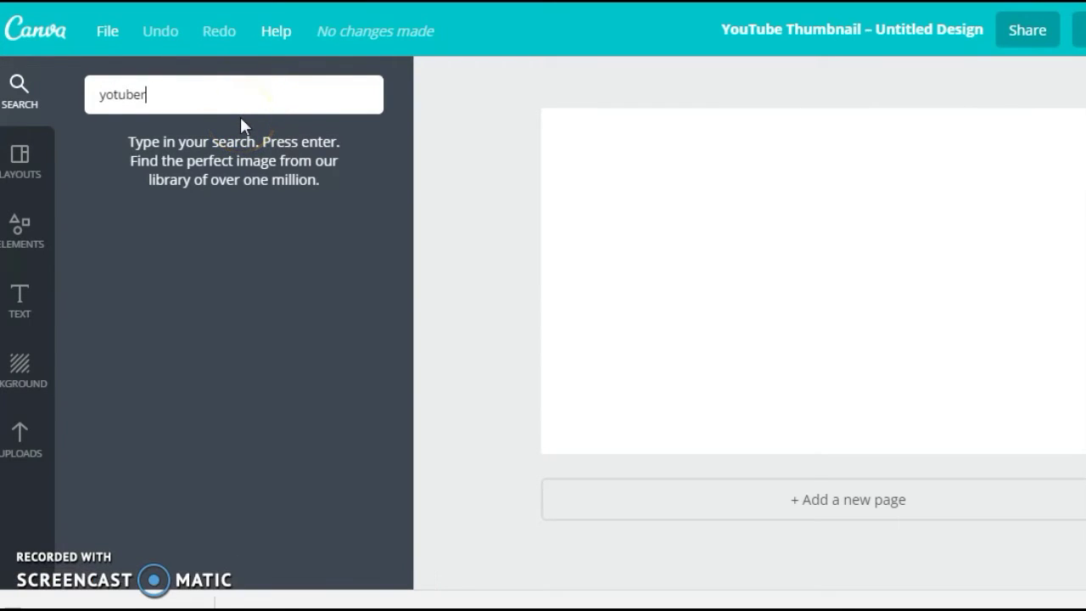
key("BackSpace")
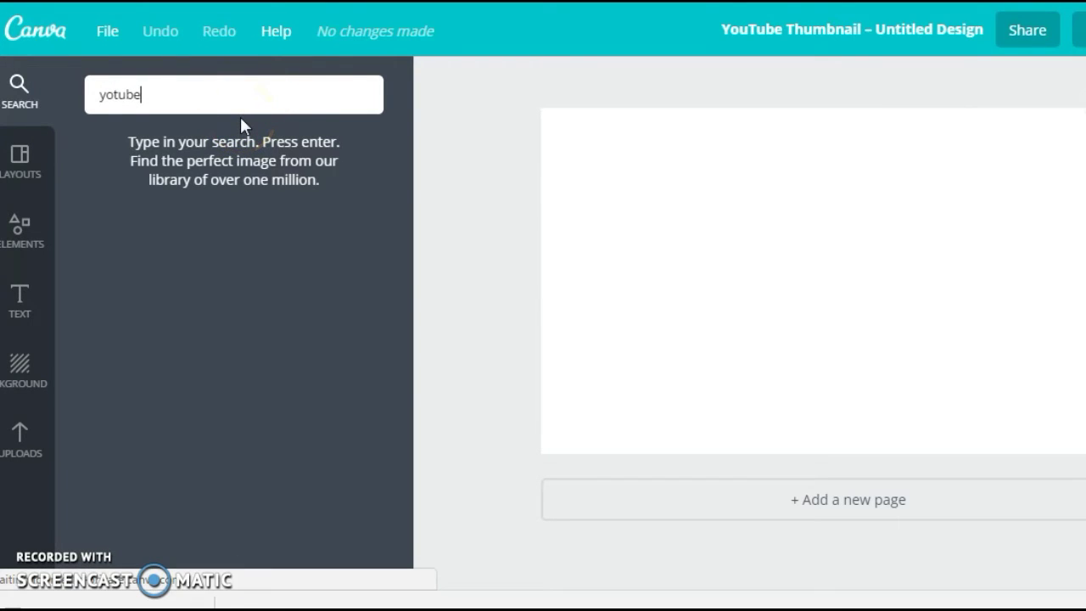
key("Return")
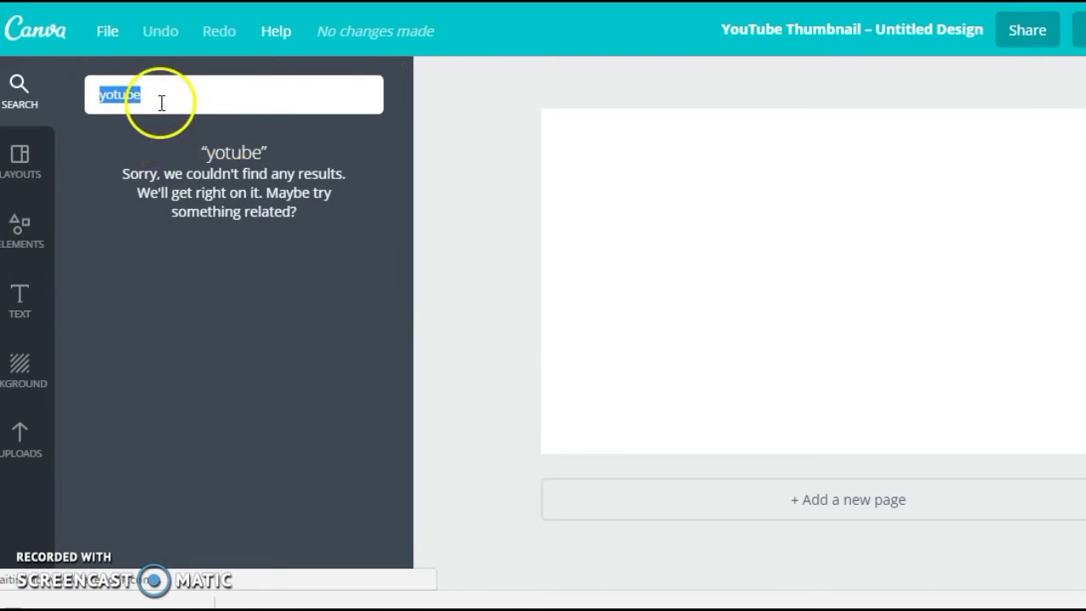
left_click(130, 101)
type("u")
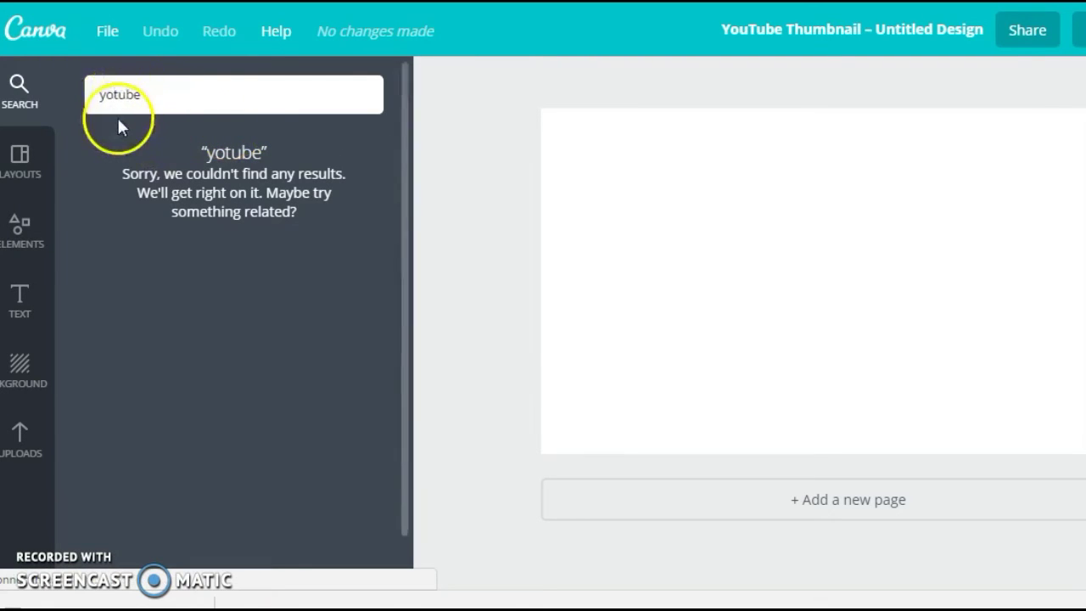
key("Return")
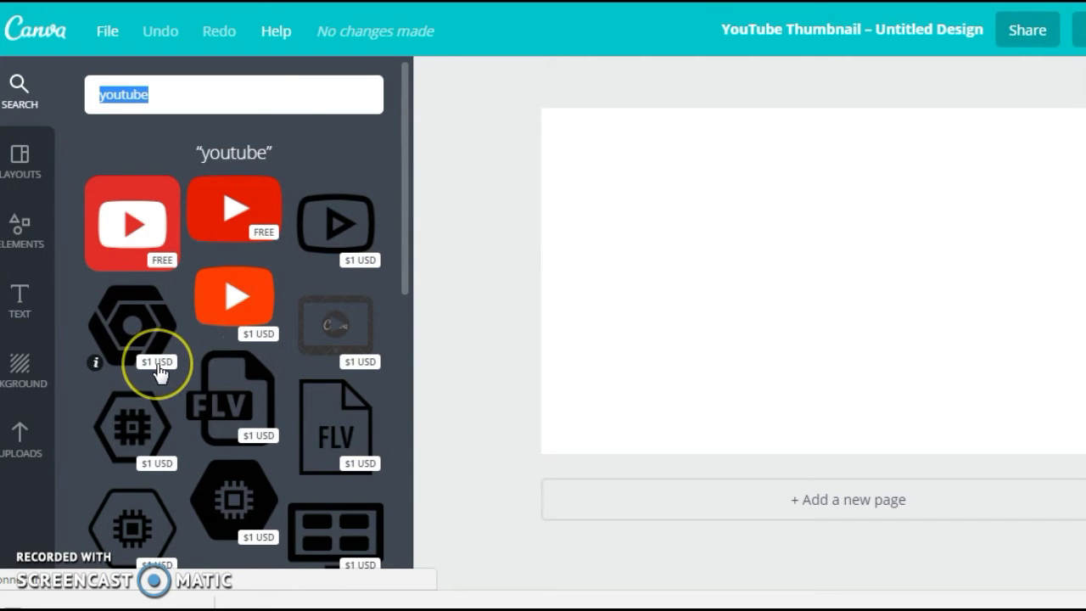
- Drag the red YouTube logo onto the page, shrink it to about 258 × 182, and place it top-left
left_click(248, 223)
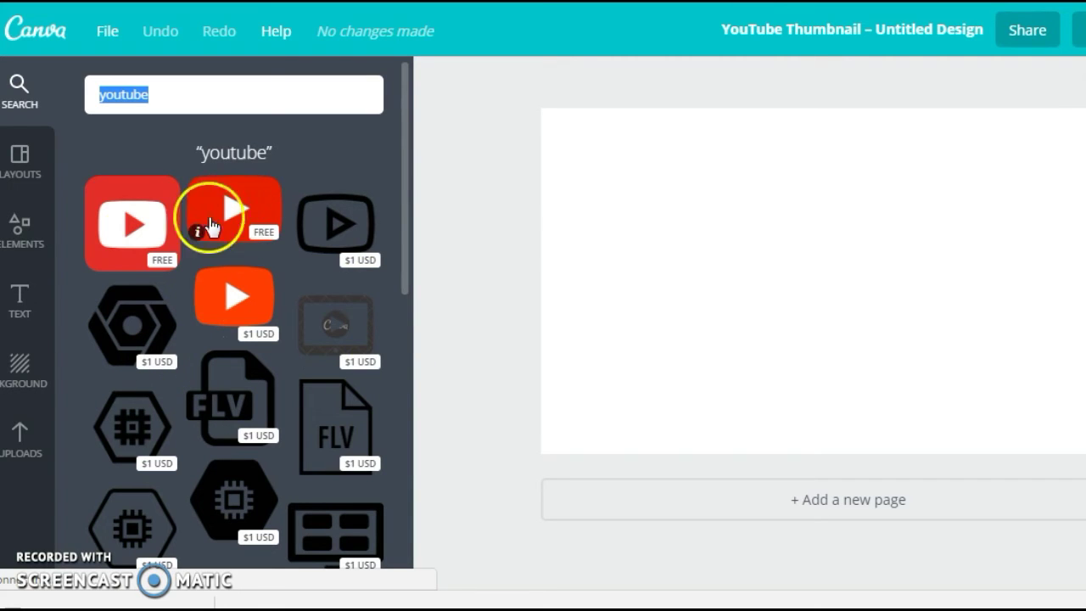
left_click(447, 378)
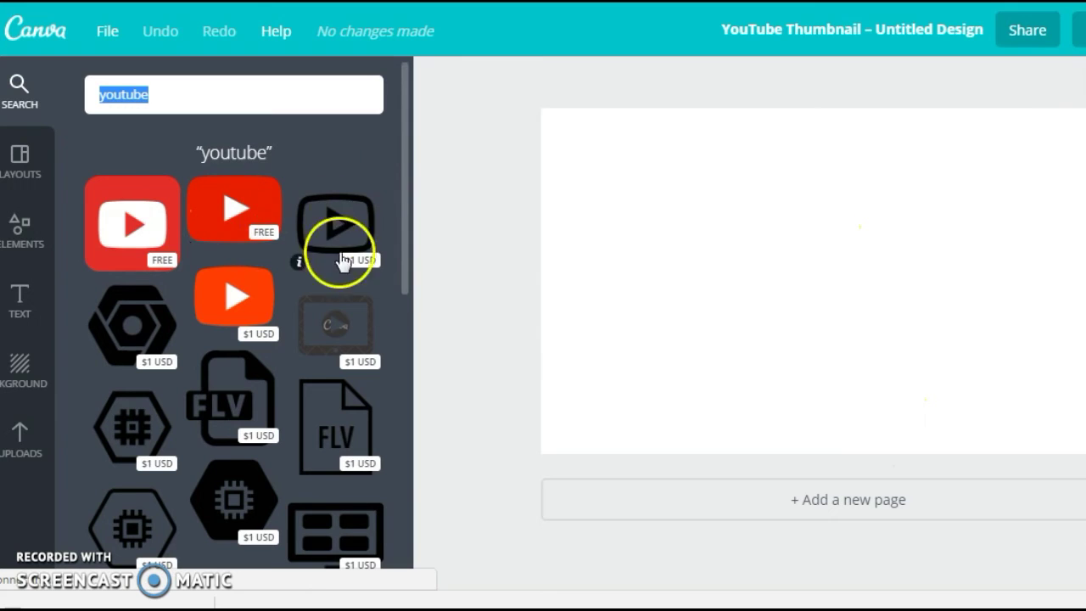
left_click_drag(226, 217, 688, 236)
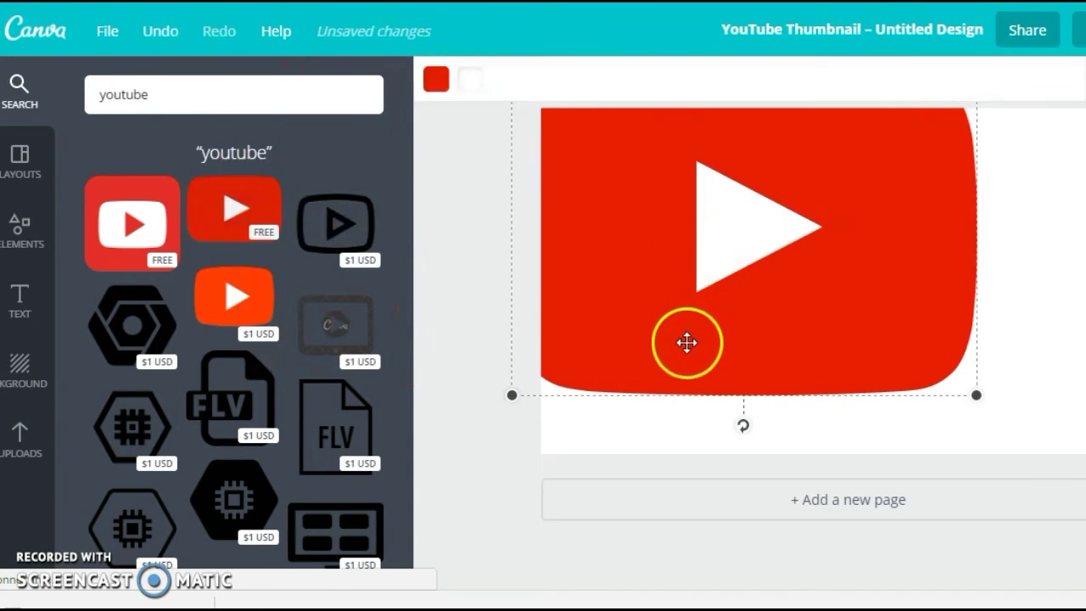
left_click_drag(512, 399, 641, 309)
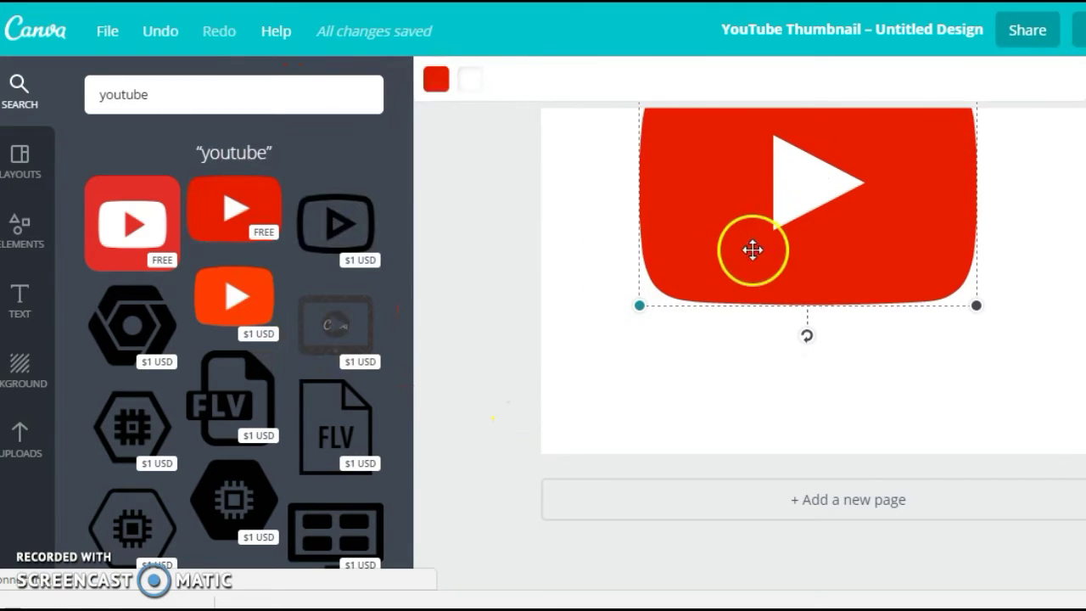
left_click_drag(754, 250, 717, 296)
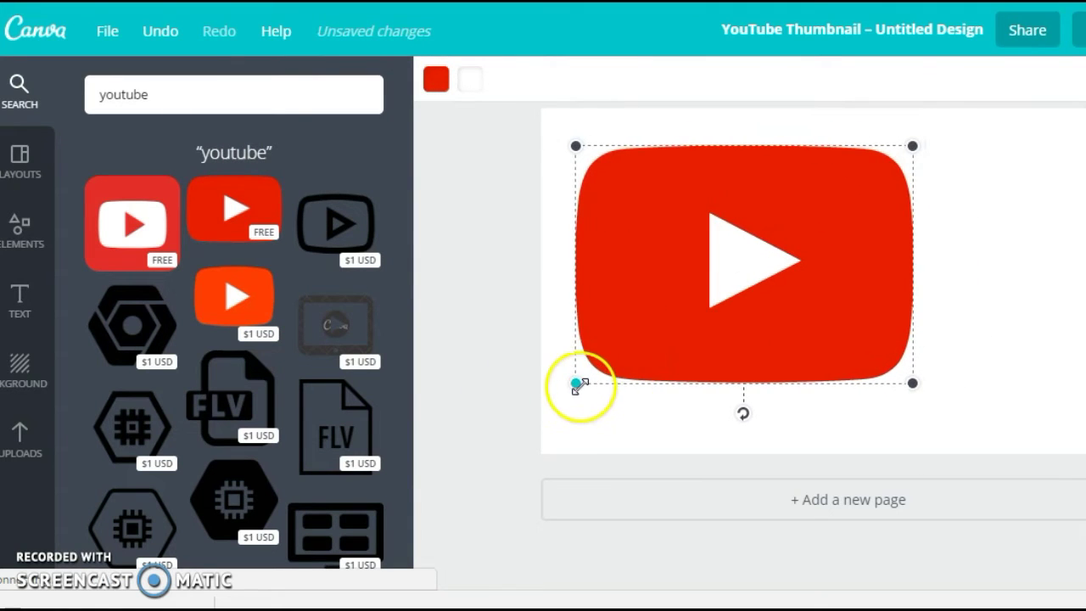
left_click_drag(580, 382, 711, 262)
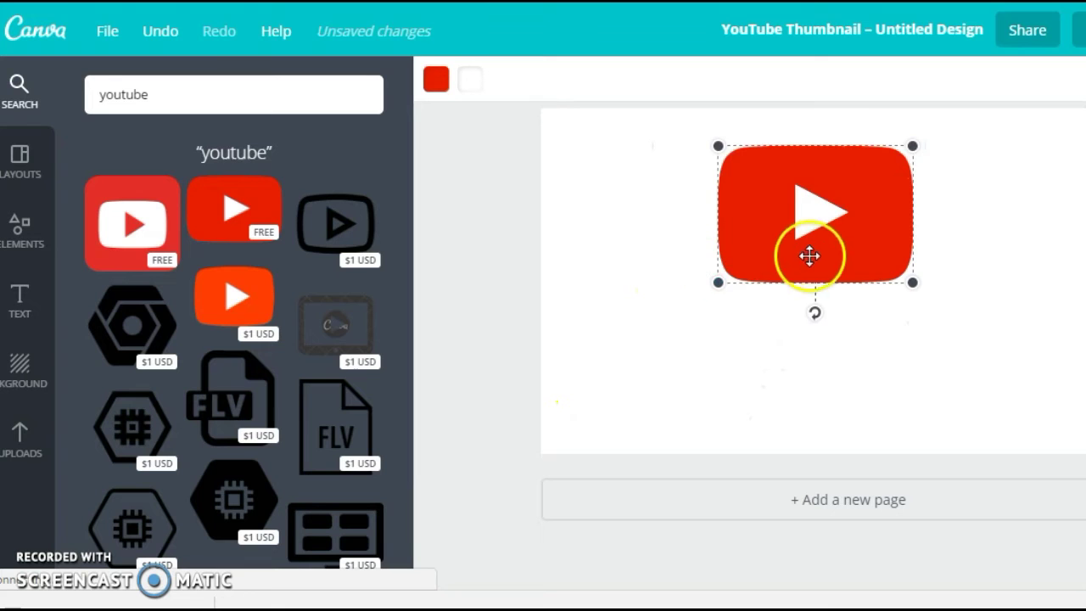
left_click_drag(810, 254, 662, 238)
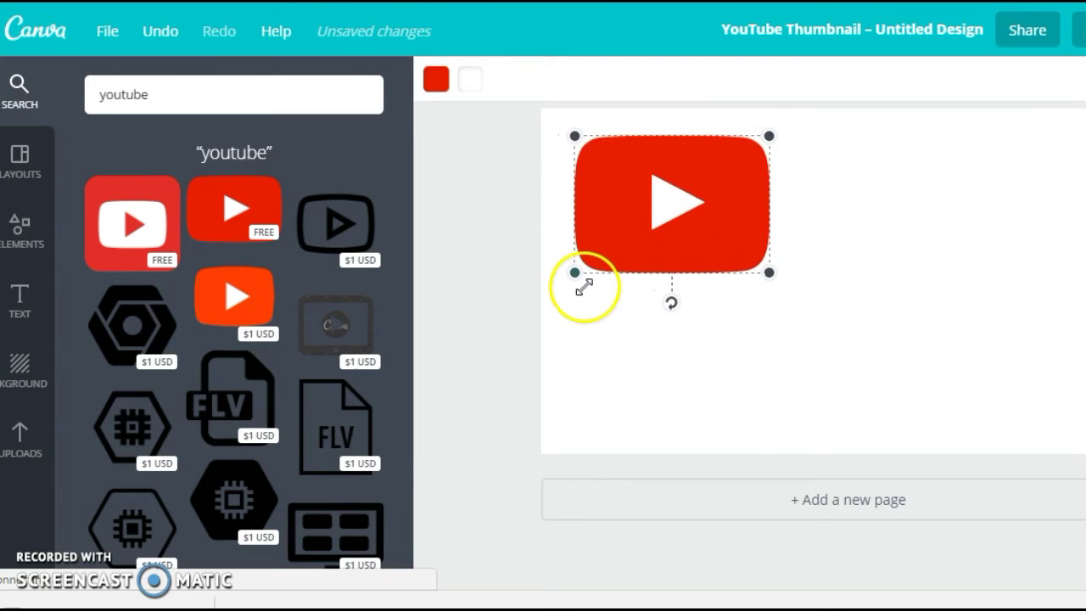
left_click_drag(575, 274, 657, 228)
left_click_drag(690, 194, 613, 178)
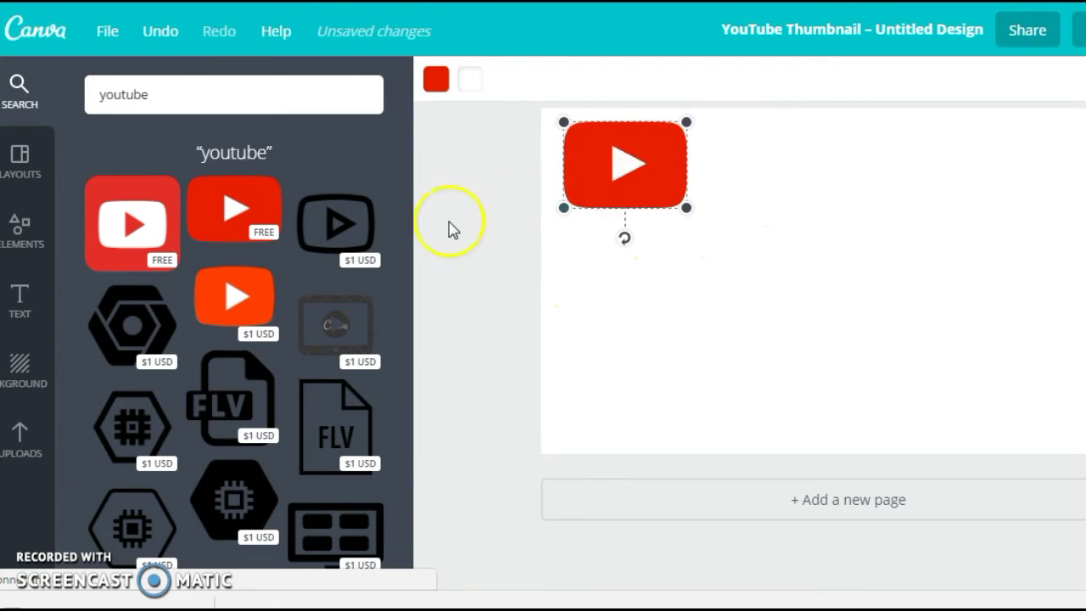
- Replace the page with the 'The Top Ten Music Videos' layout
left_click(18, 157)
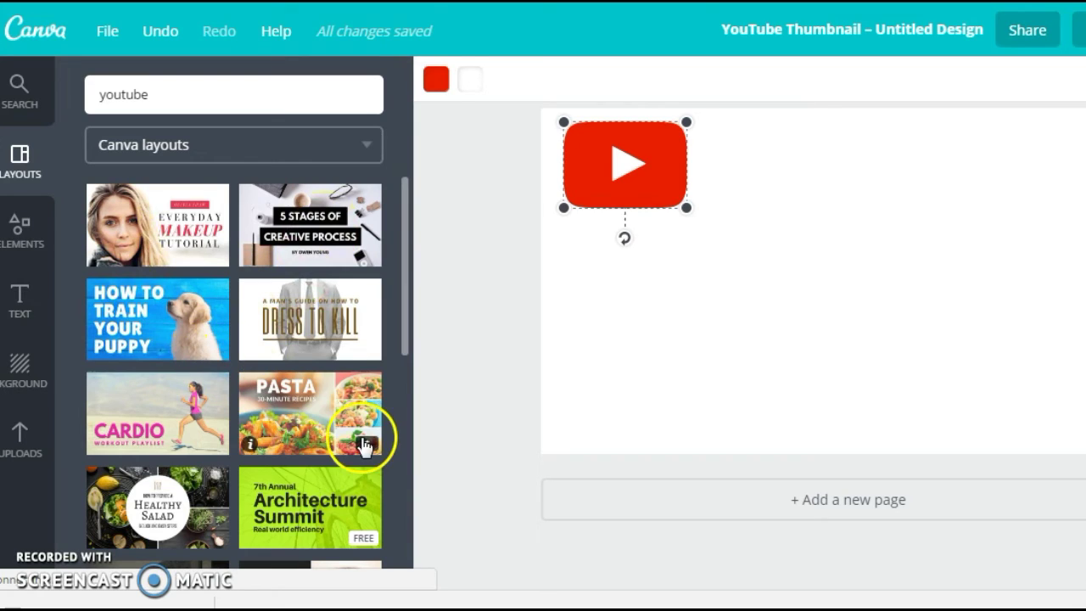
scroll(323, 448, "down", 3)
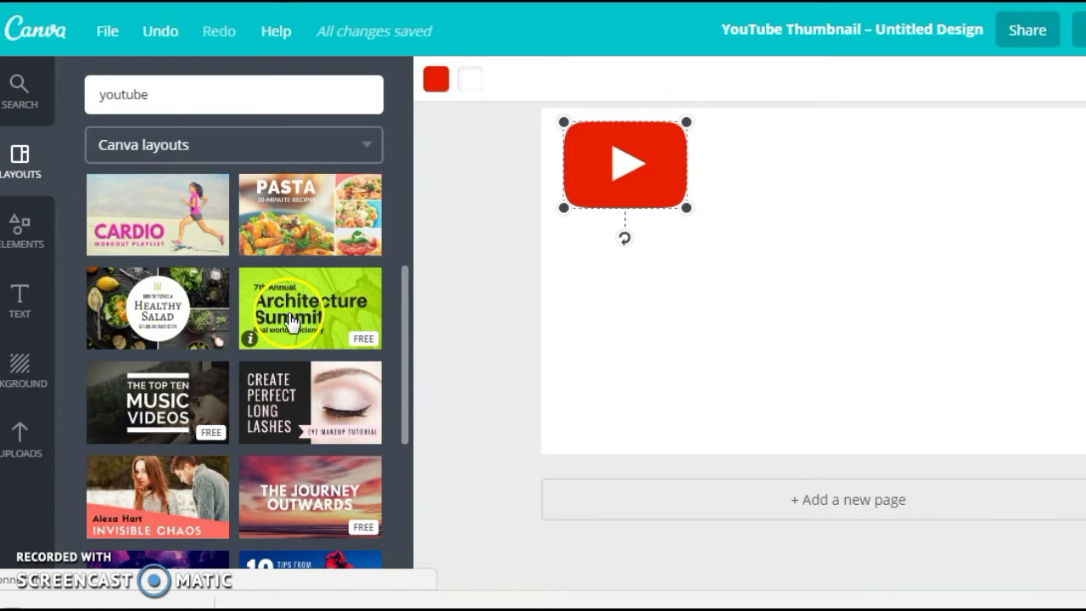
left_click(178, 409)
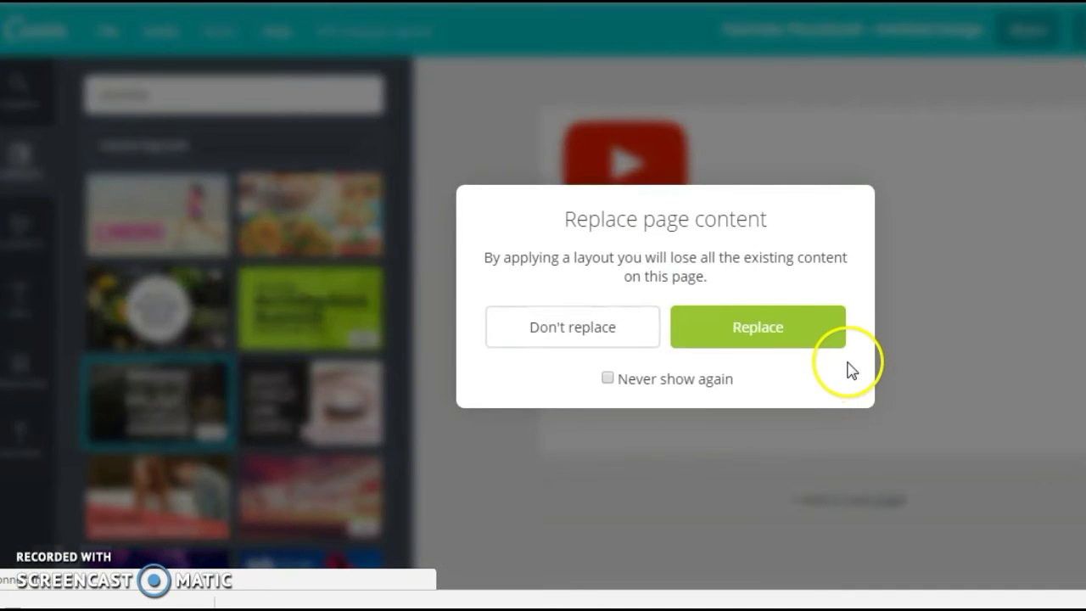
left_click(772, 337)
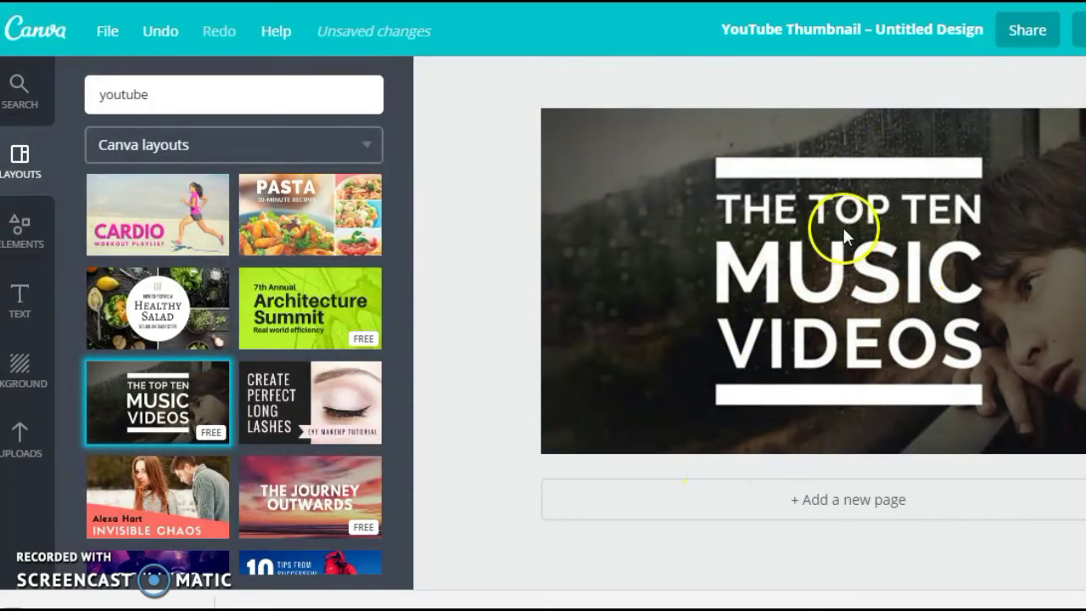
- Select the MUSIC and VIDEOS words in the layout's title text
left_click(826, 267)
double_click(826, 266)
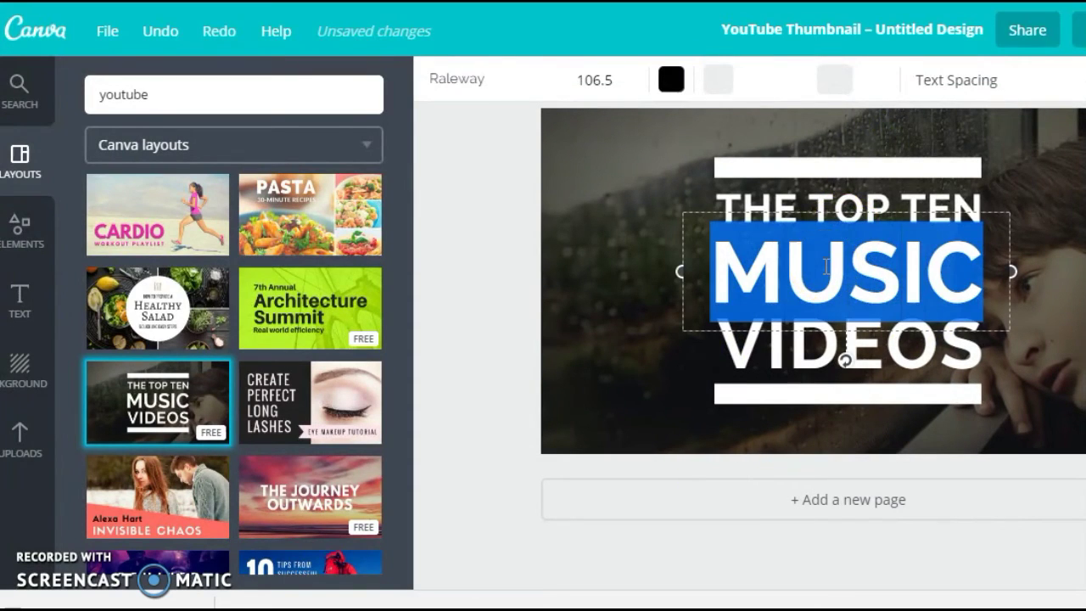
left_click(801, 203)
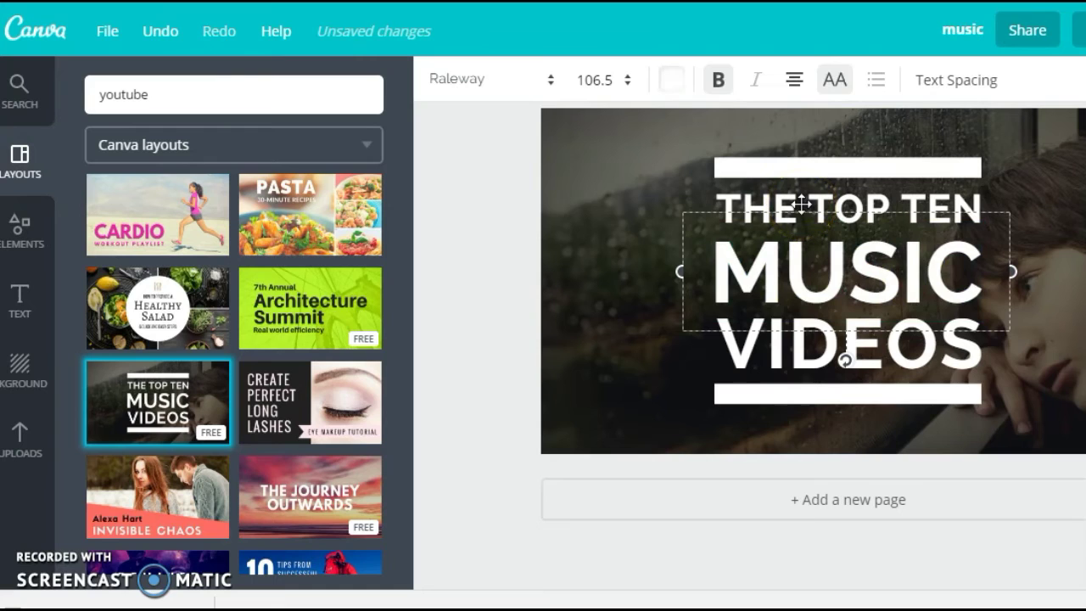
double_click(802, 359)
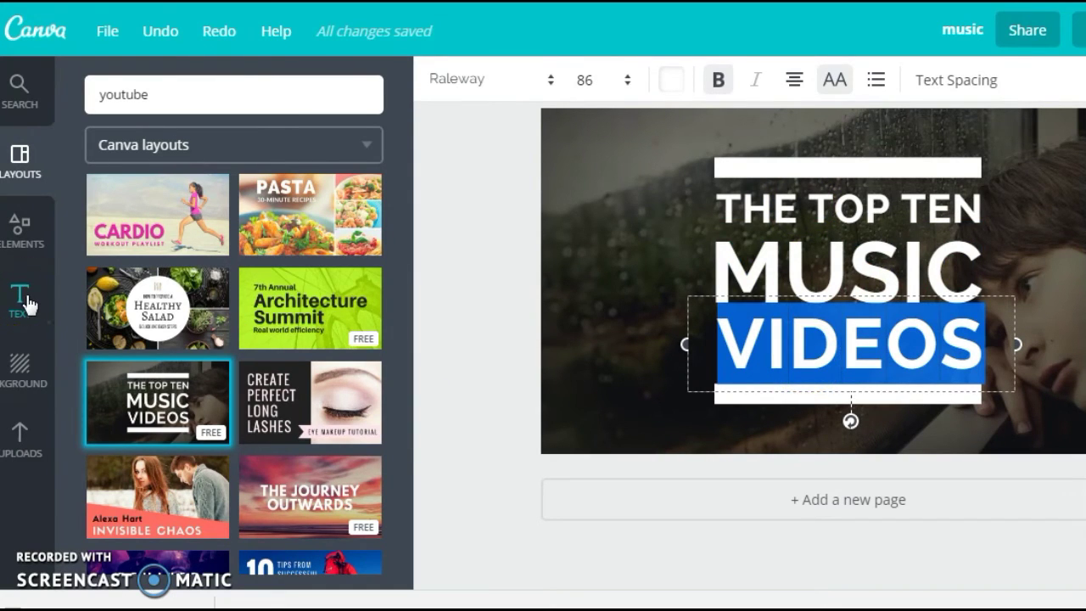
left_click(21, 233)
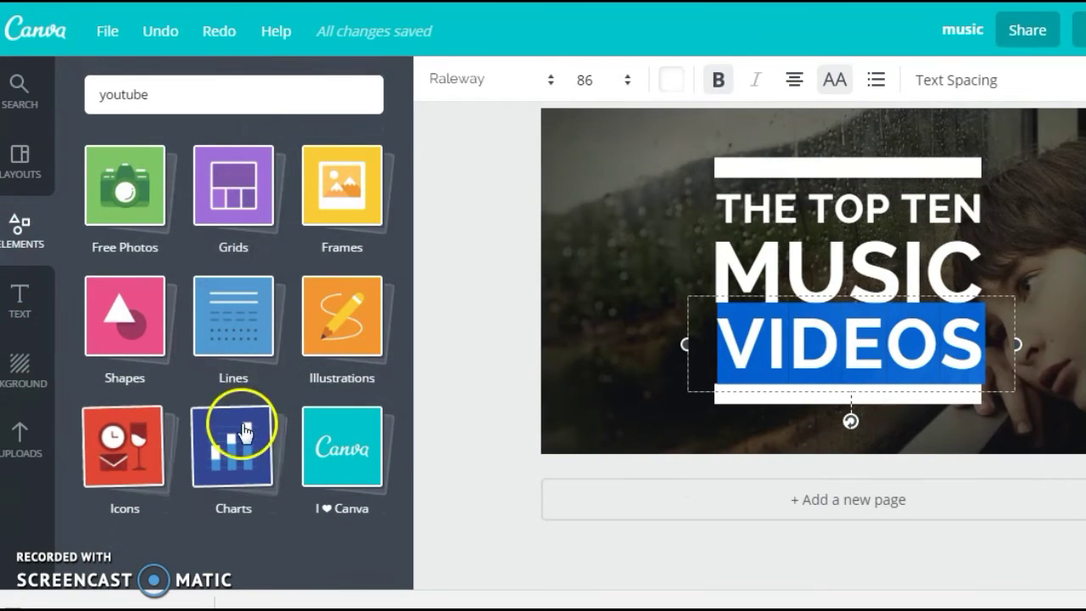
- Add a white square and stretch it into a wide rectangle covering 'THE TOP TEN'
left_click(131, 319)
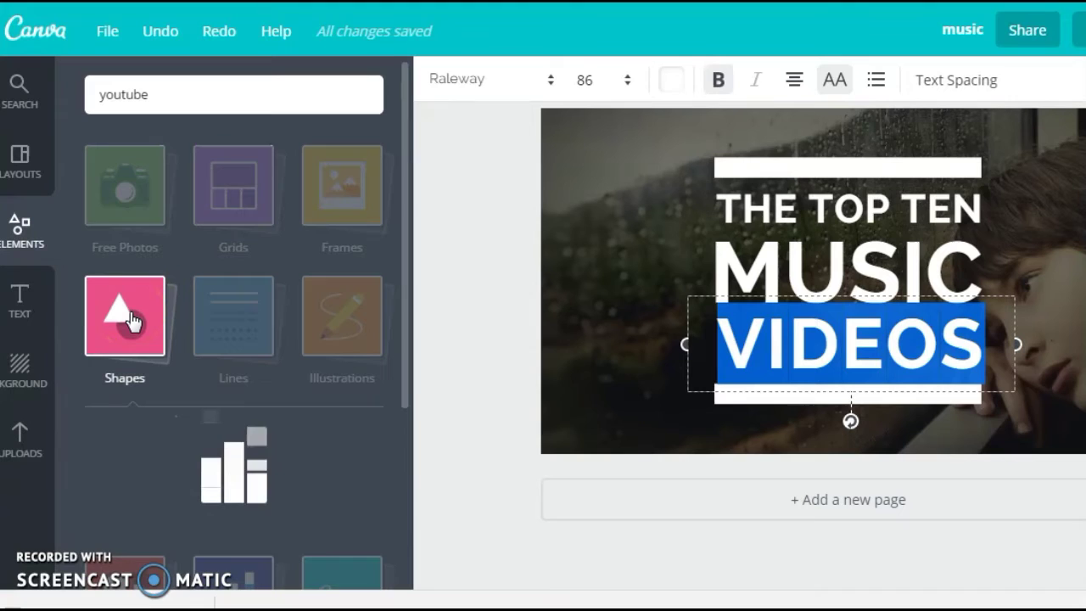
left_click(165, 479)
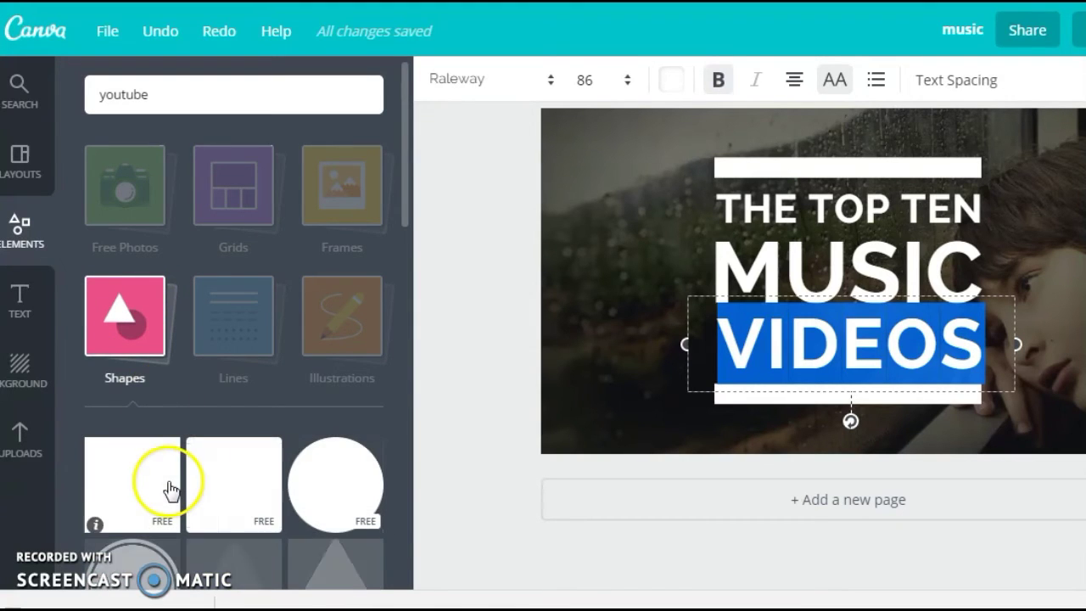
left_click(129, 471)
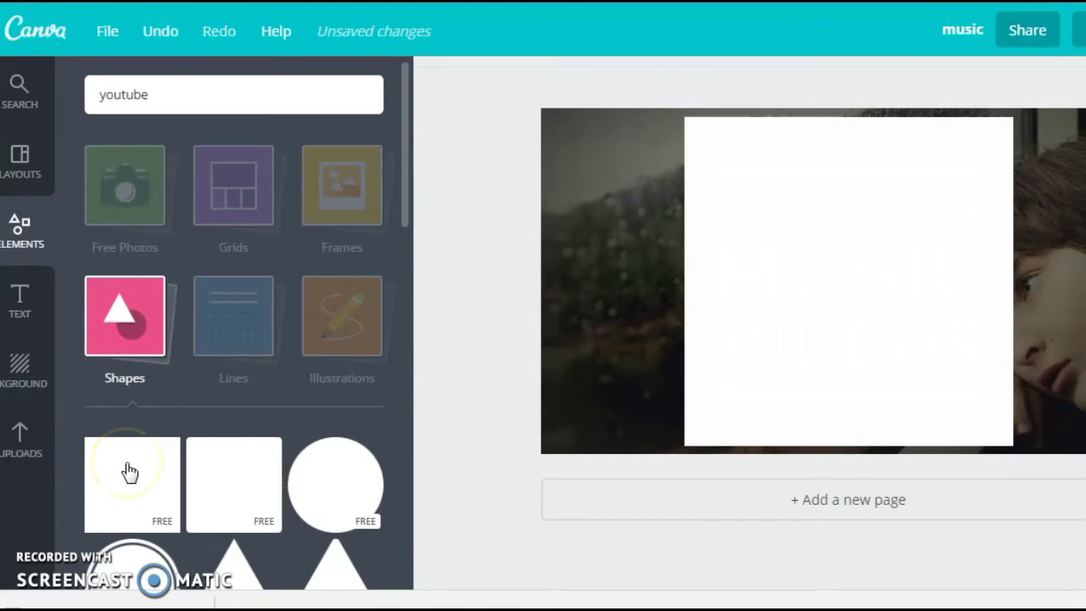
left_click_drag(684, 116, 792, 297)
left_click_drag(820, 348, 601, 364)
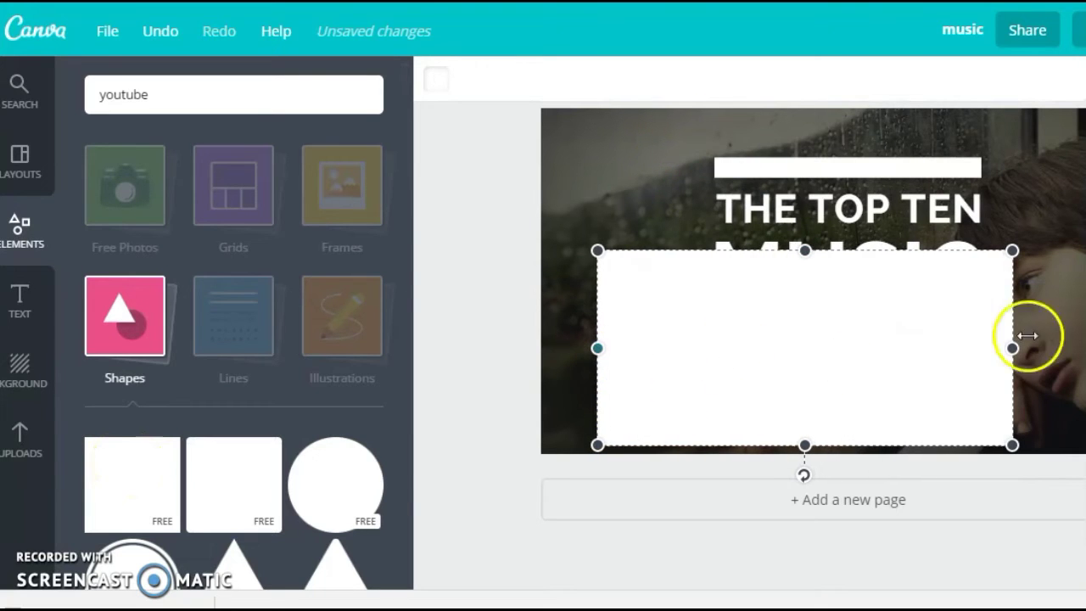
left_click_drag(1014, 251, 1028, 371)
left_click_drag(841, 383, 808, 206)
- Add a heading reading 'this is a text' and position it inside the white box
left_click(19, 303)
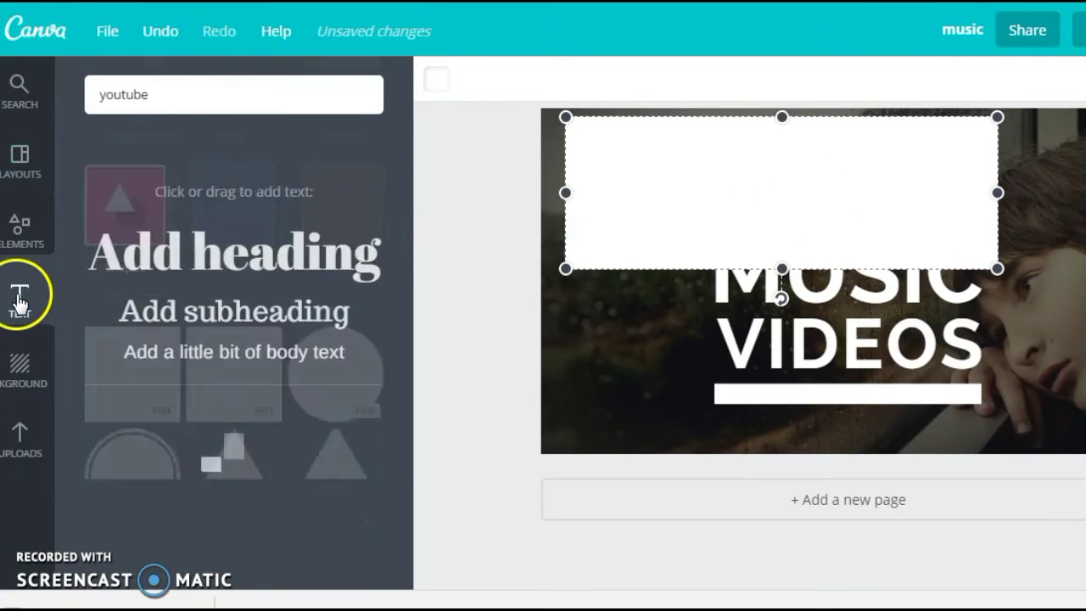
left_click(198, 214)
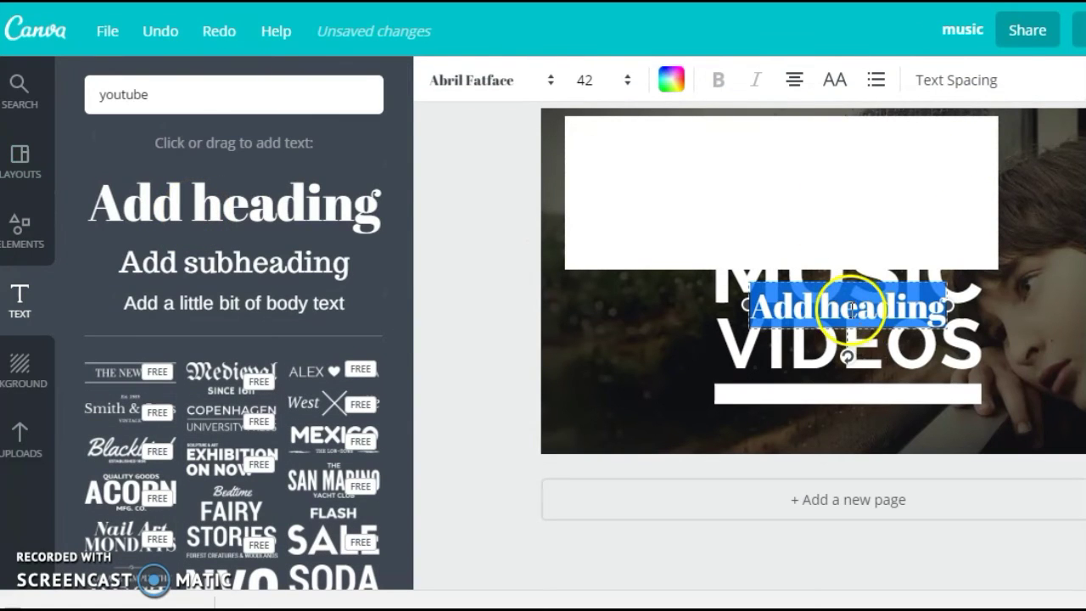
left_click_drag(852, 329, 752, 214)
key("BackSpace")
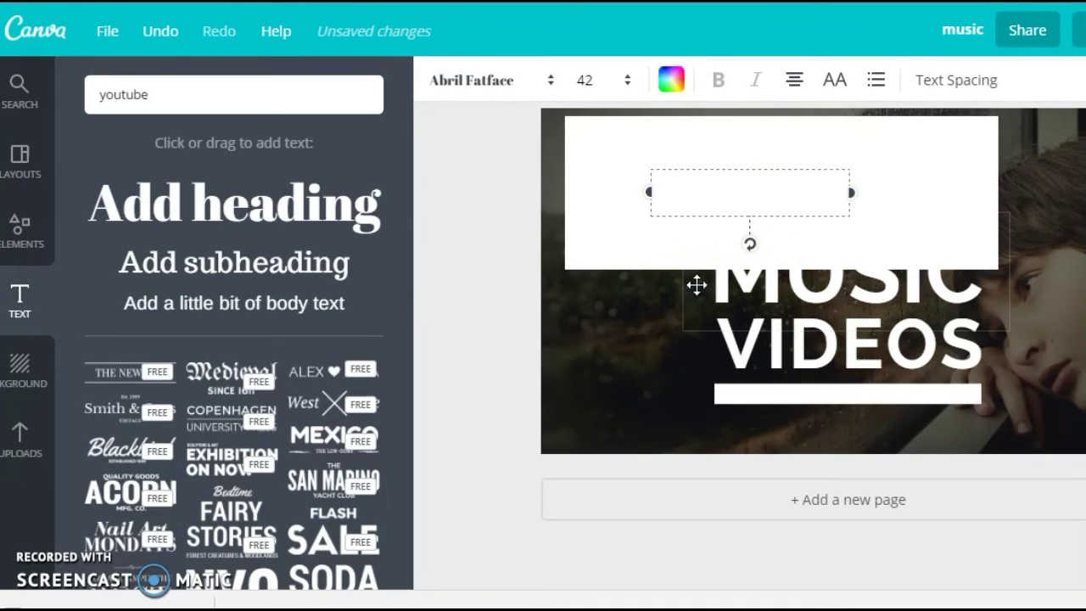
key("ctrl+a")
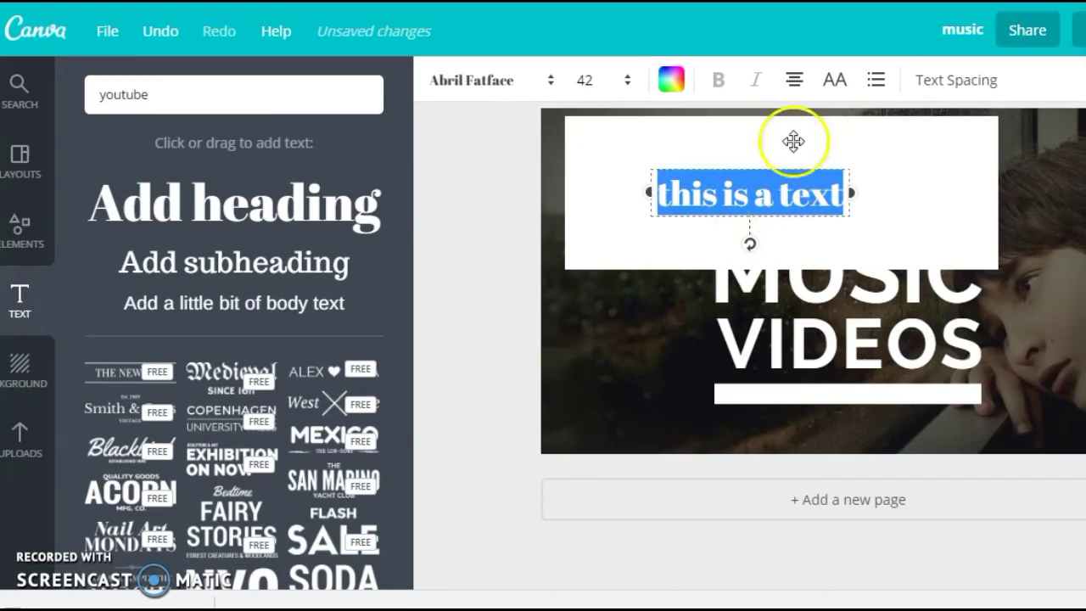
left_click(683, 81)
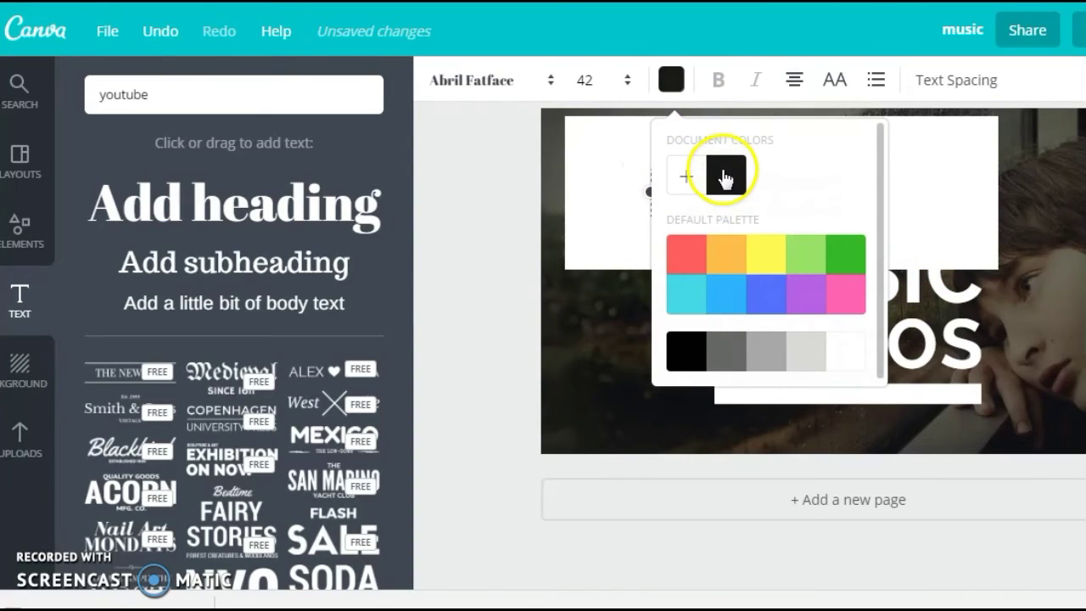
left_click(938, 175)
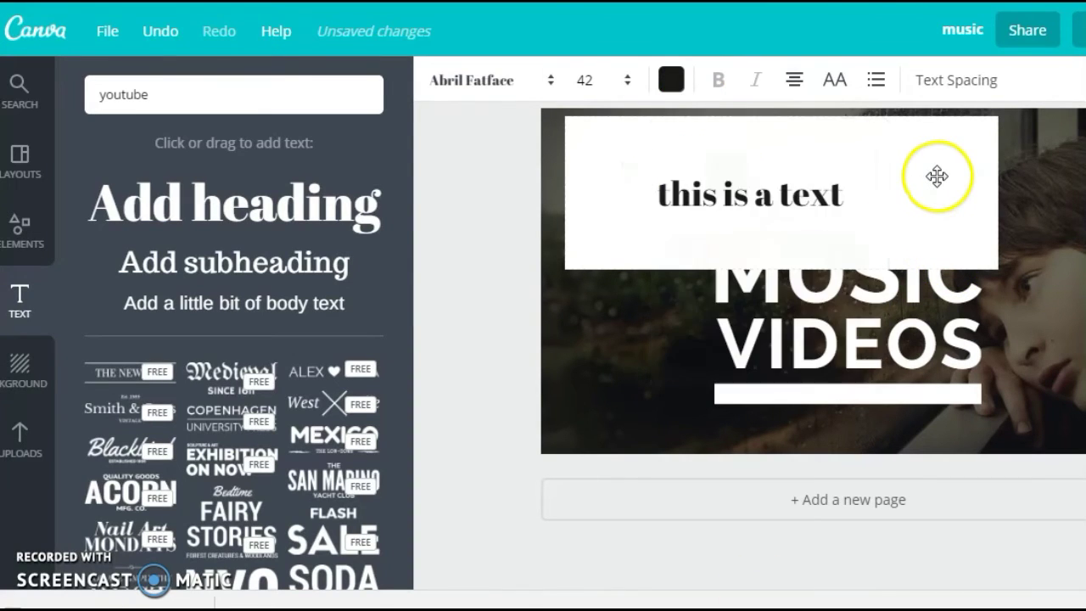
left_click(765, 199)
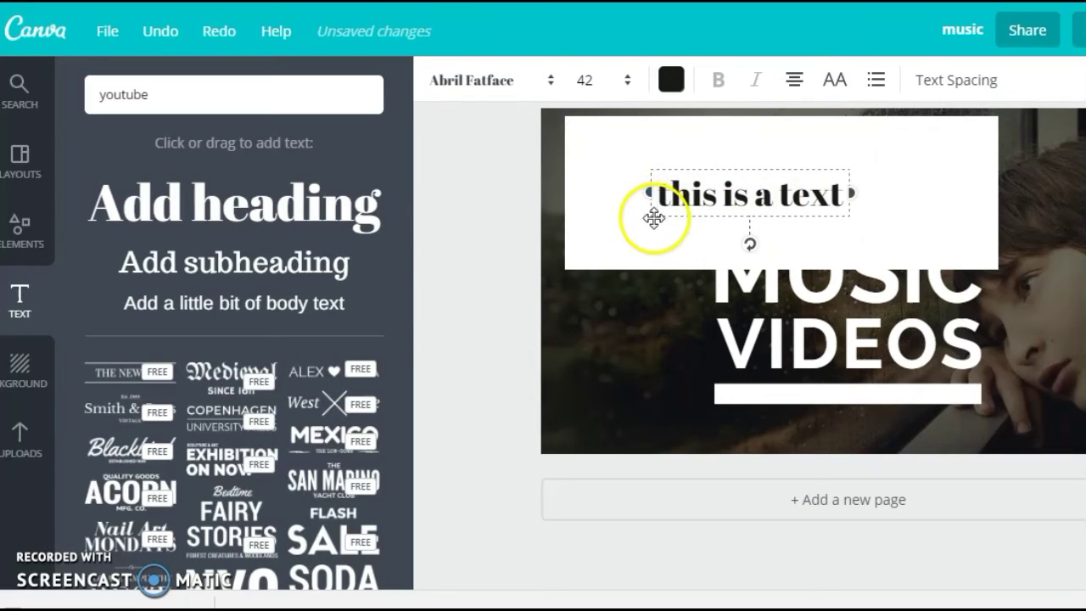
left_click_drag(654, 218, 577, 126)
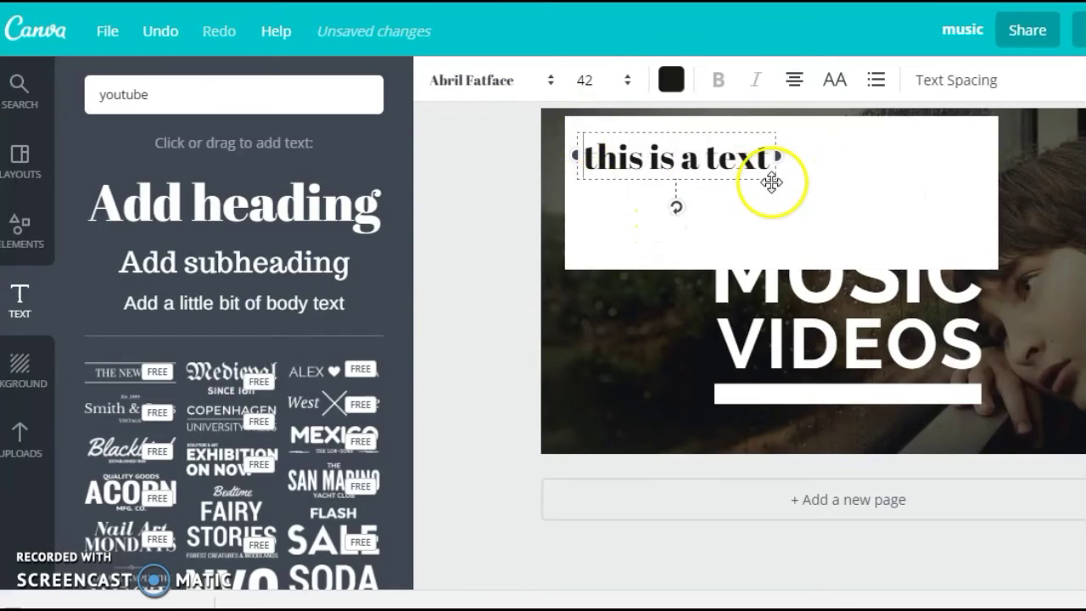
left_click_drag(789, 209, 830, 200)
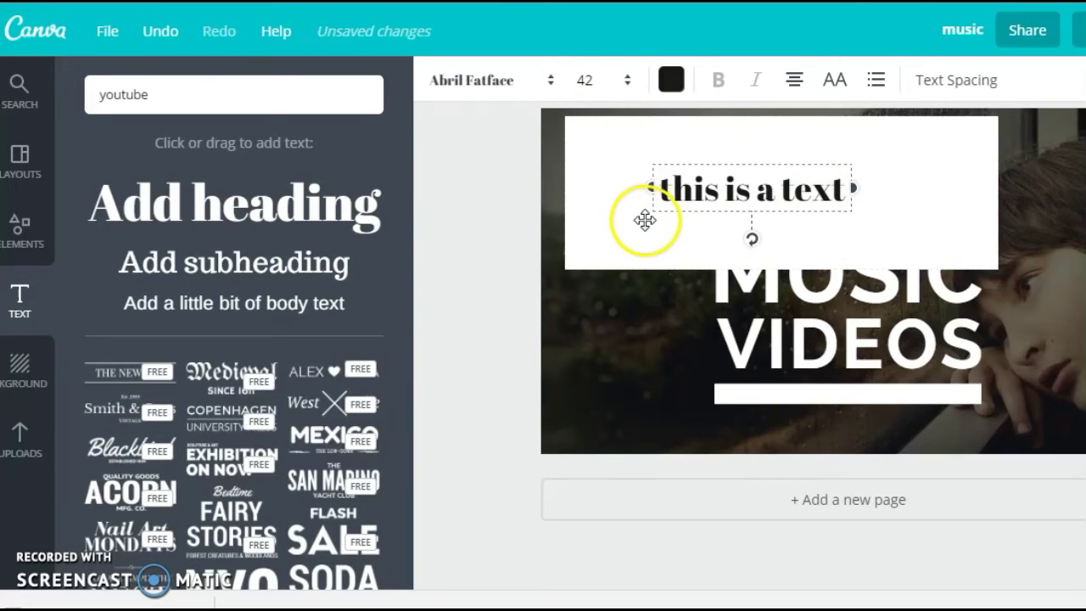
- Turn the top box coral red
left_click(621, 223)
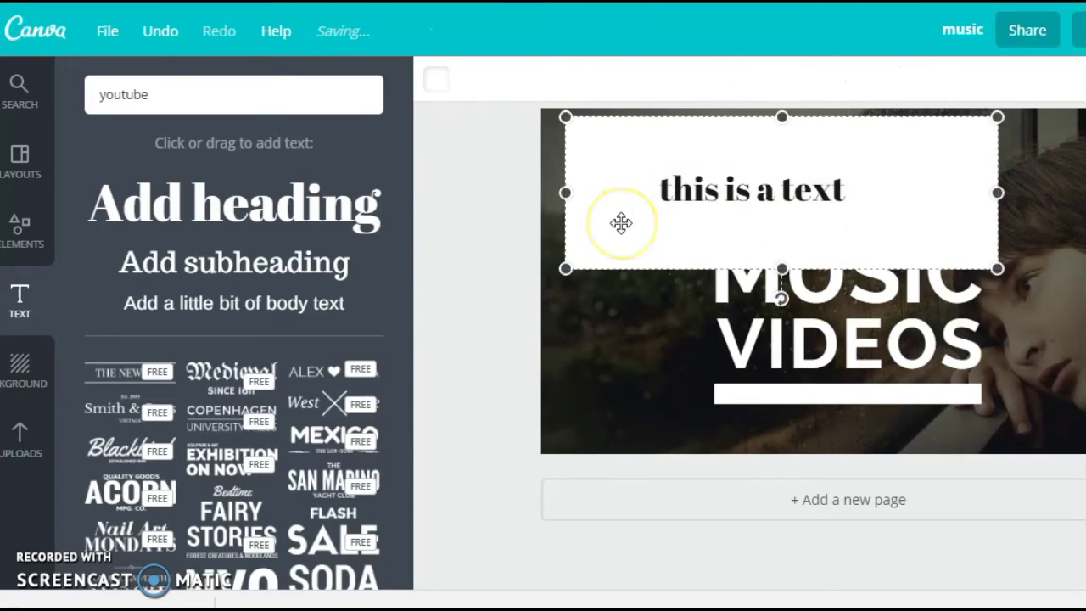
left_click(434, 85)
left_click(470, 256)
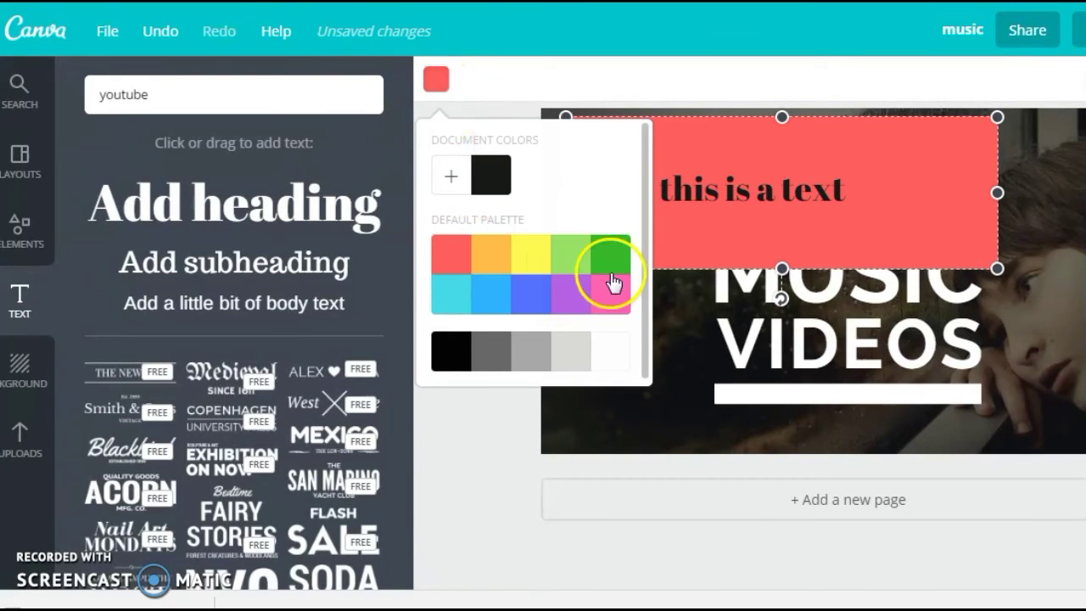
left_click(925, 231)
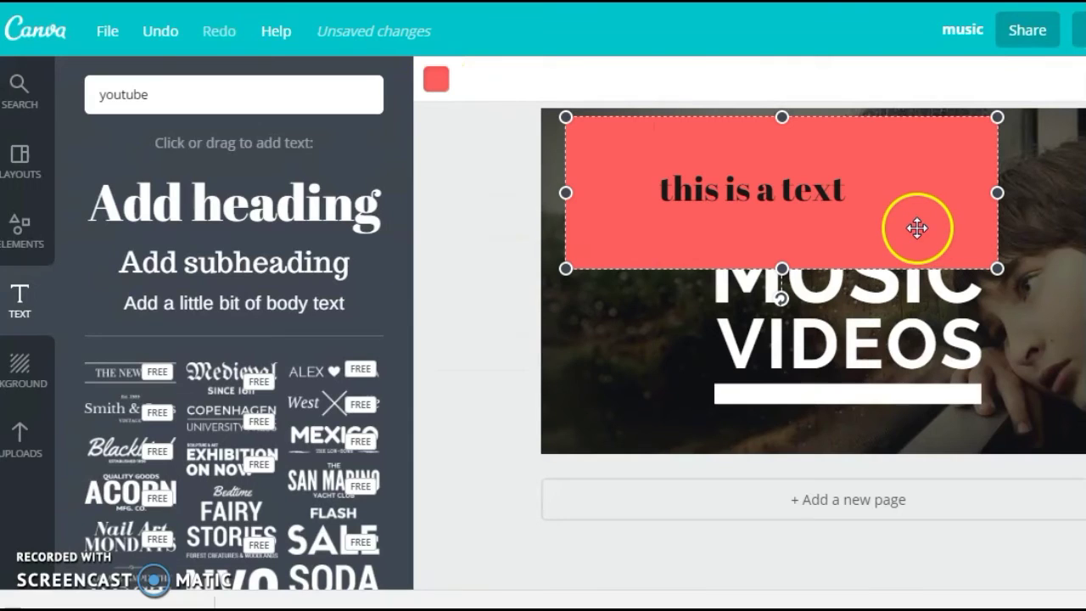
- Make the 'this is a text' heading purple
left_click(780, 188)
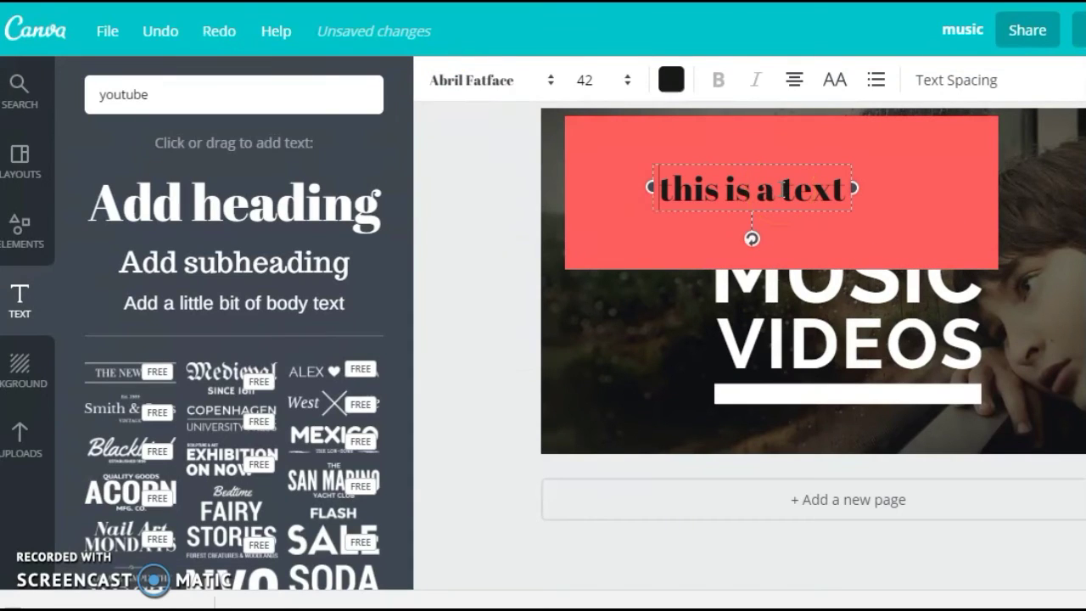
double_click(783, 189)
left_click(682, 89)
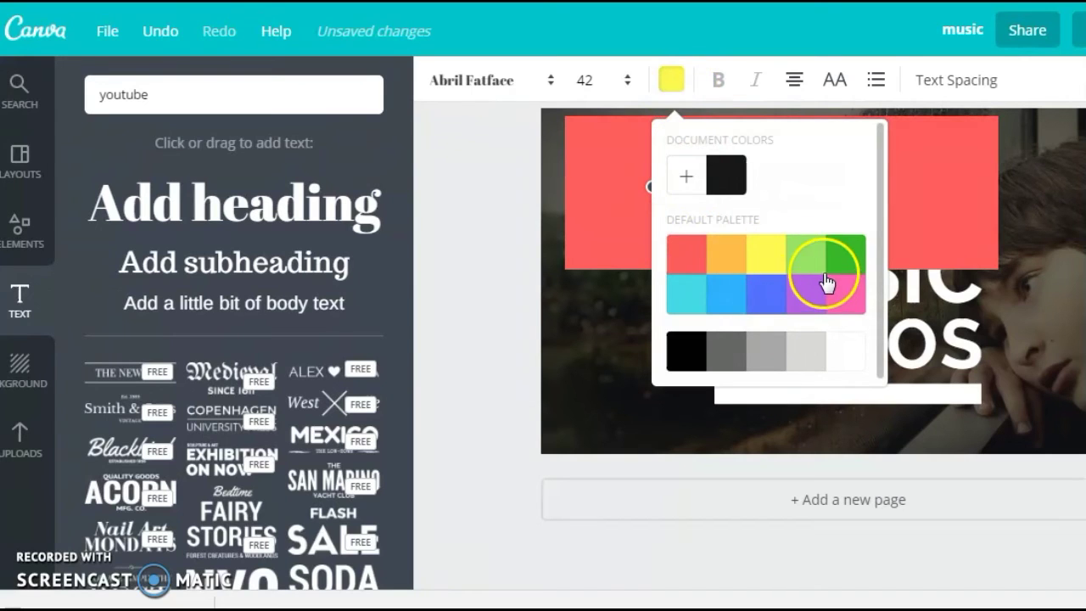
left_click(847, 254)
left_click(817, 306)
left_click(923, 214)
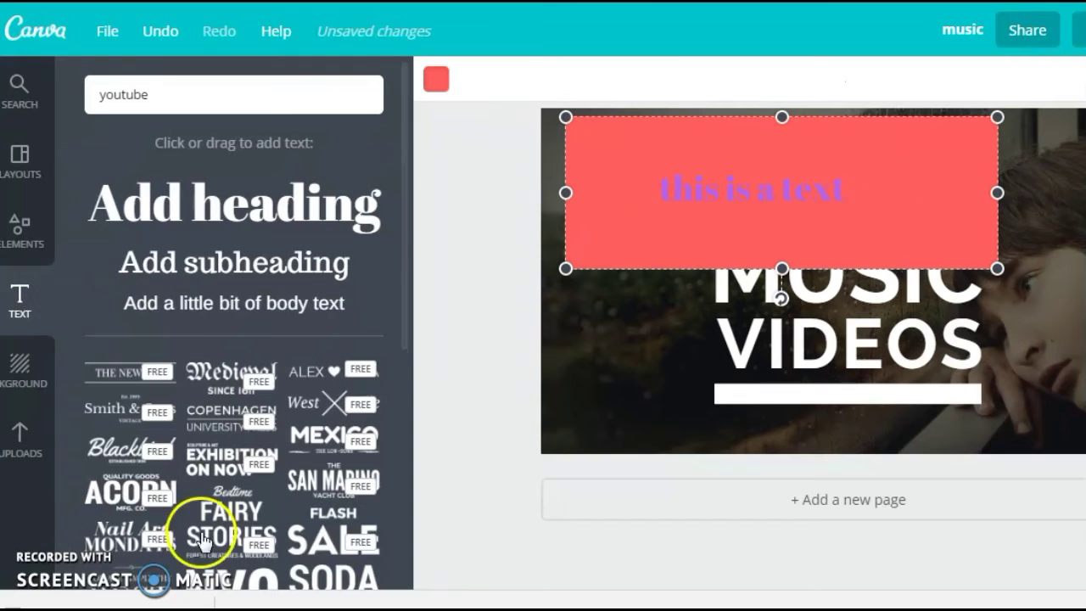
left_click(14, 246)
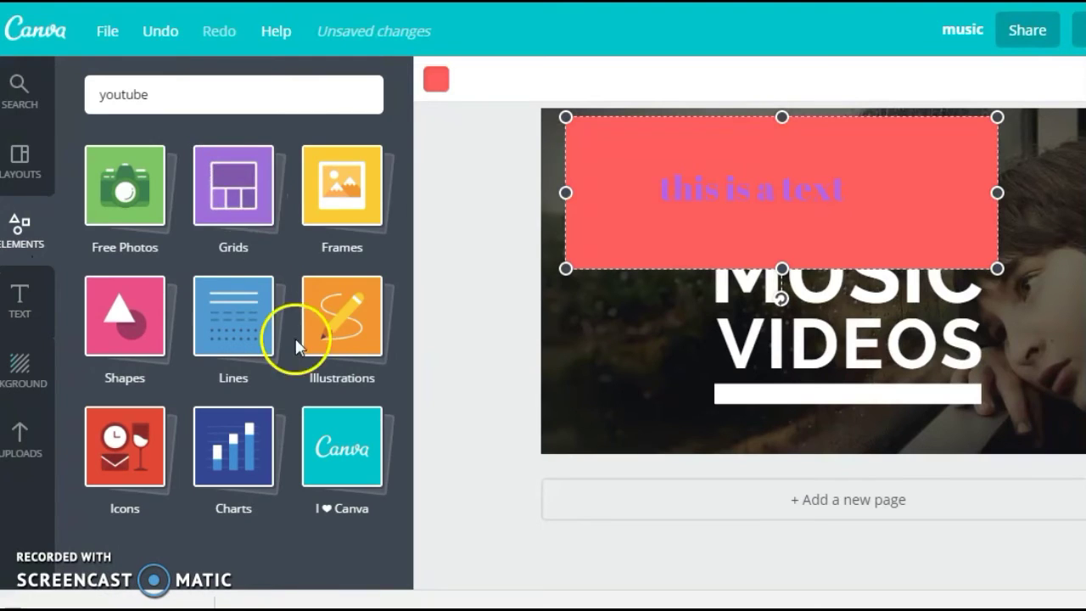
- Apply a two-column grid and fill it with the mascara and pink-beret uploaded photos
left_click(234, 187)
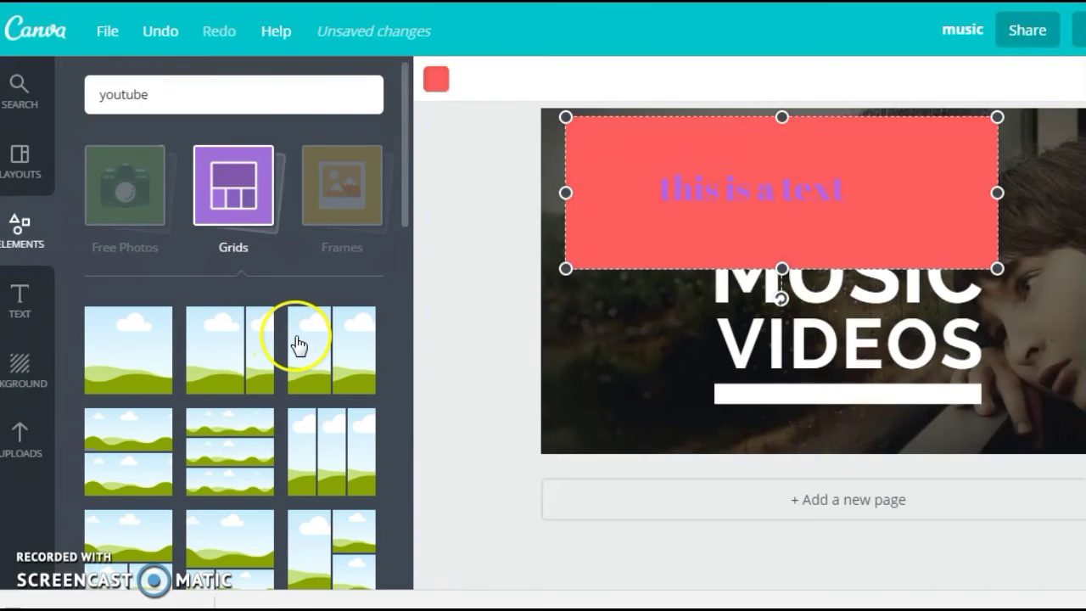
left_click(302, 346)
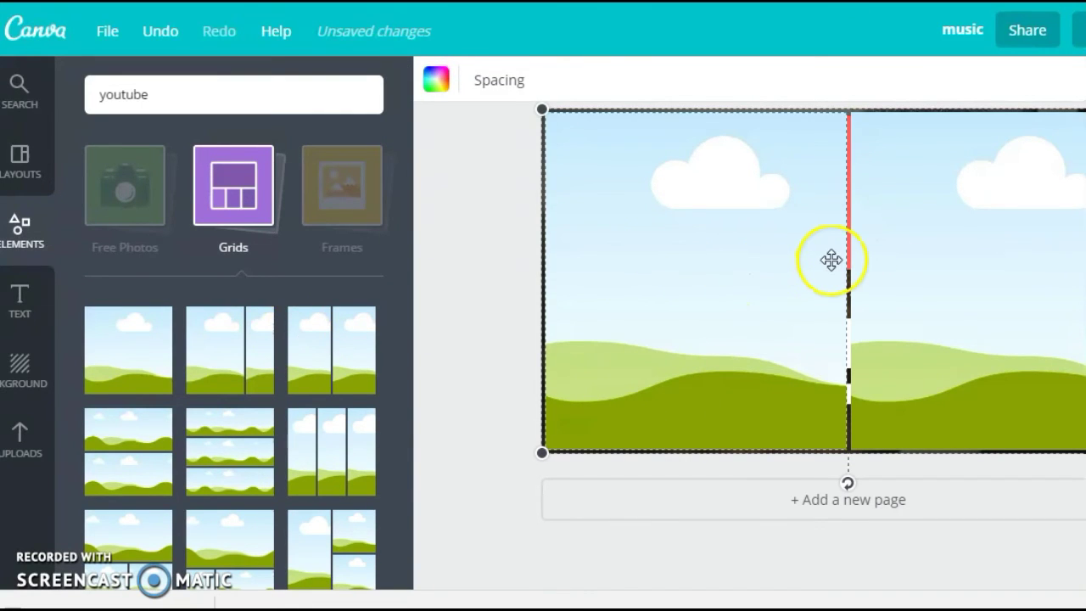
left_click(23, 454)
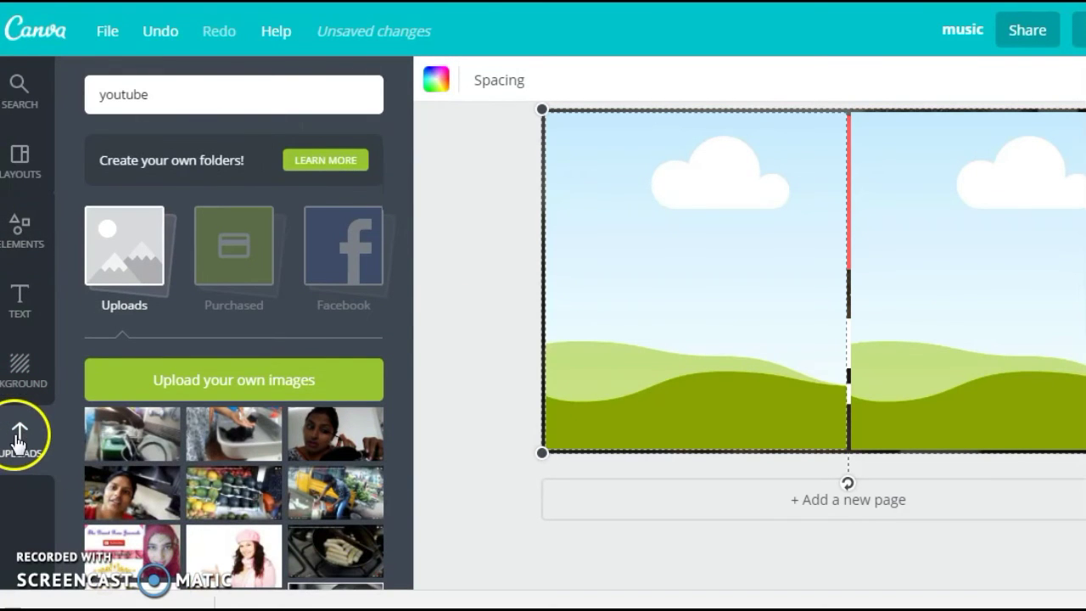
left_click(252, 382)
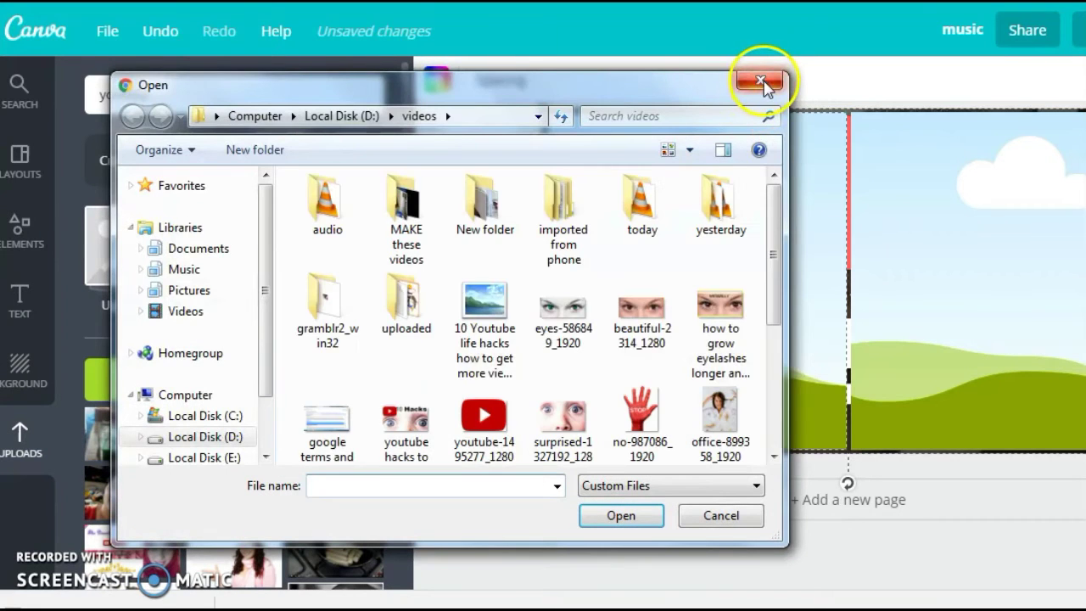
left_click(766, 87)
scroll(327, 416, "down", 2)
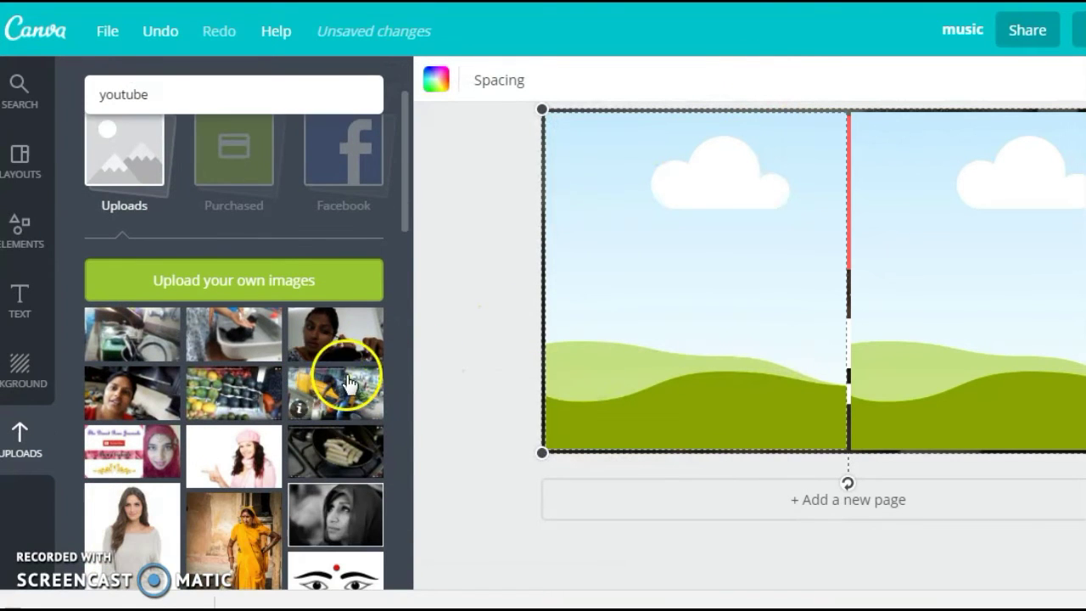
left_click(508, 337)
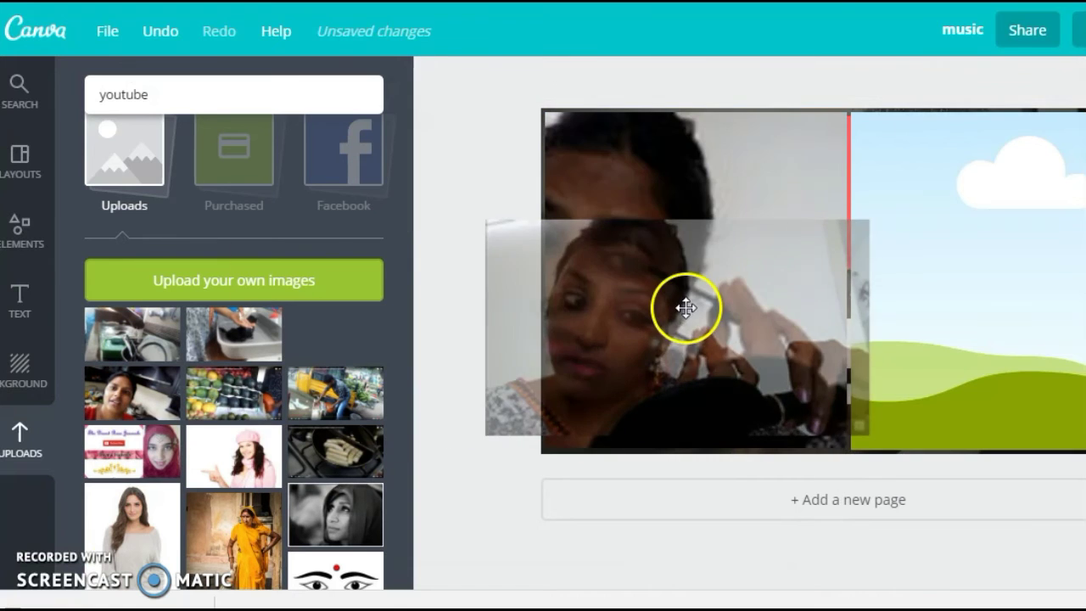
left_click_drag(686, 308, 670, 370)
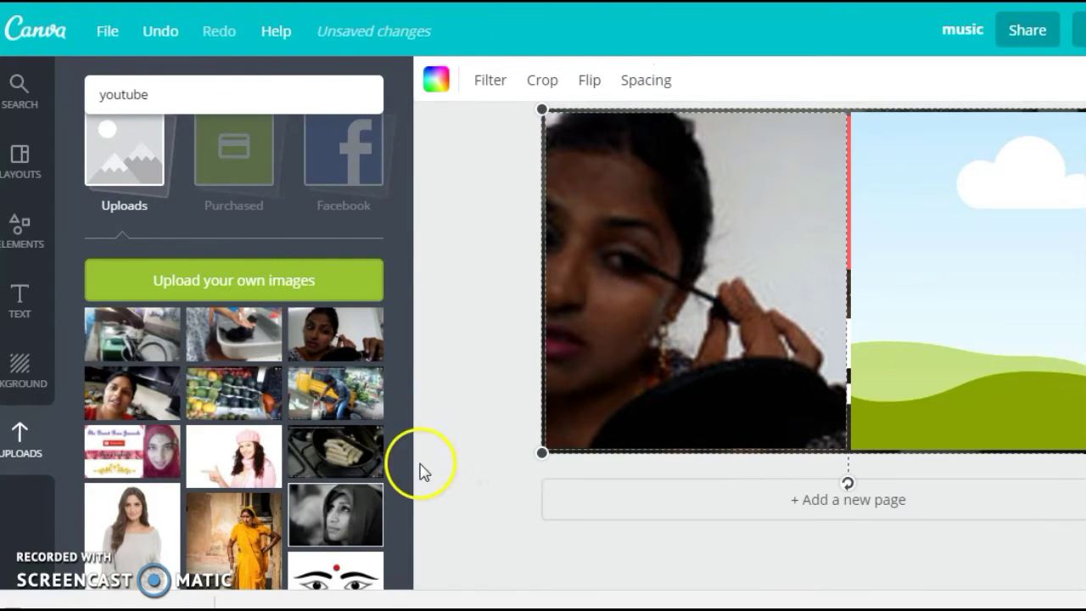
left_click_drag(230, 451, 994, 352)
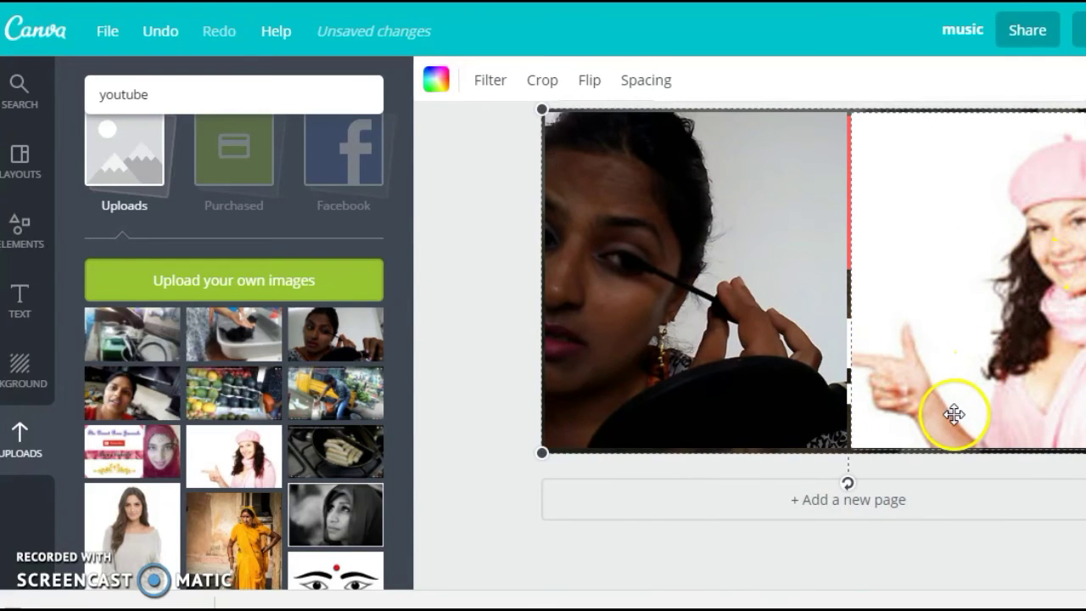
- Browse the Elements panel back to the Shapes category
left_click(21, 173)
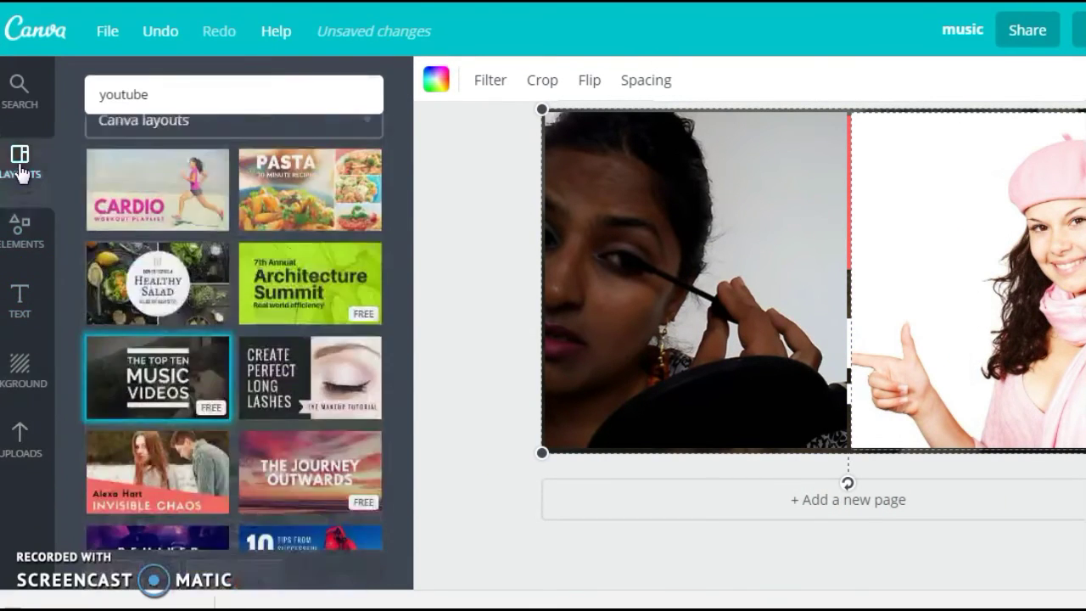
left_click(15, 254)
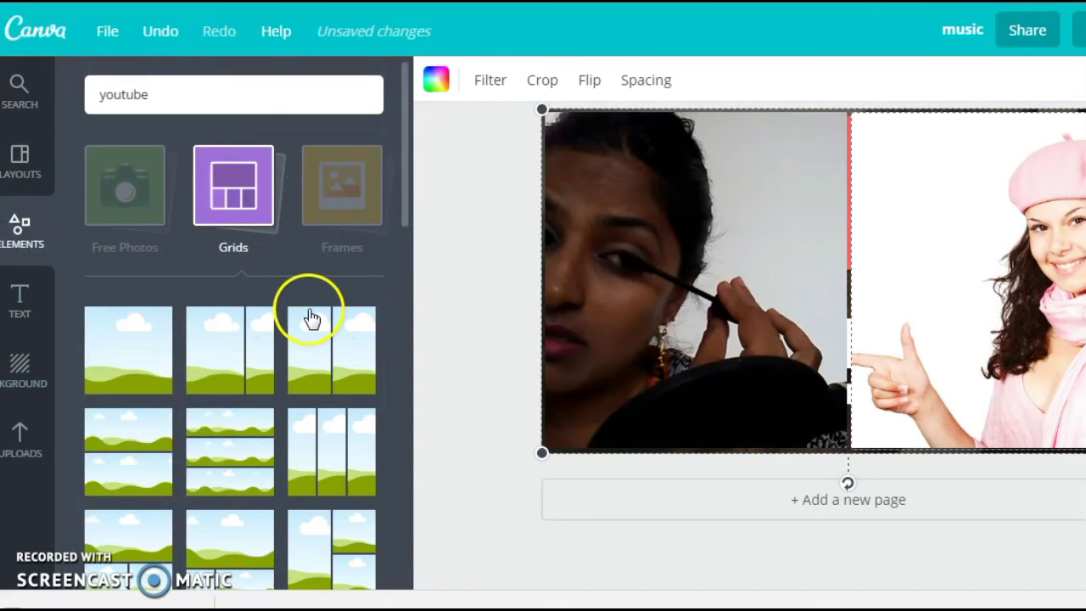
left_click(340, 213)
left_click(100, 333)
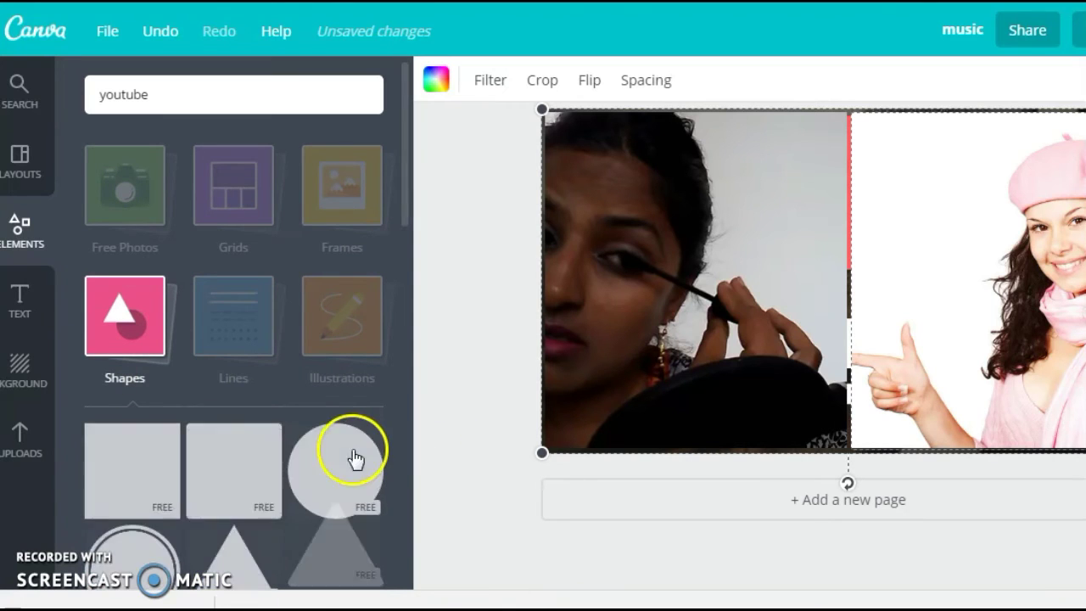
- Add a white square and resize it into a wide banner across the upper middle
left_click(165, 499)
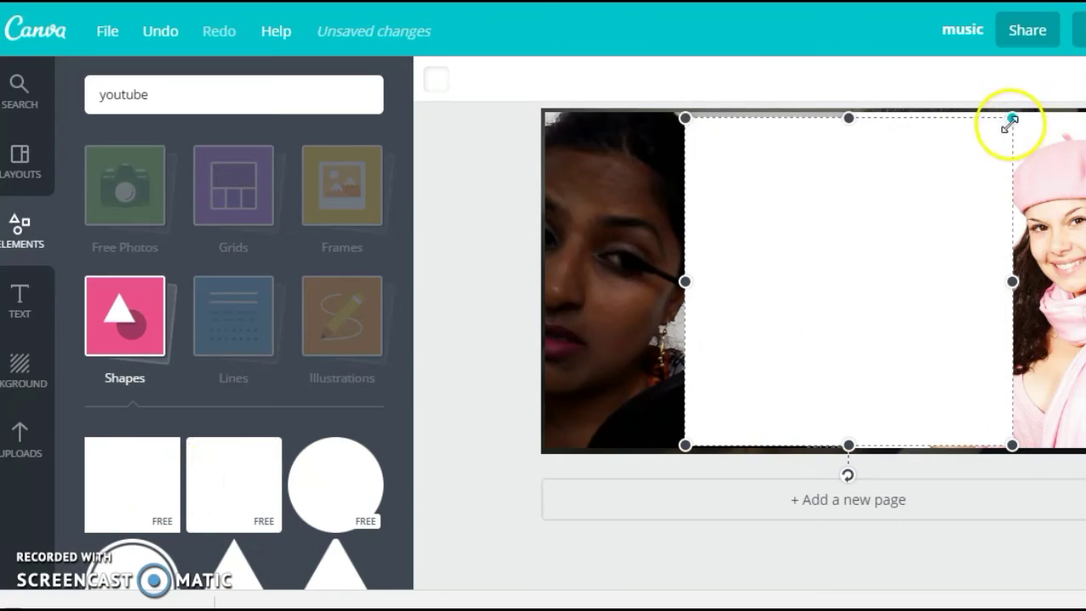
left_click_drag(1012, 119, 946, 181)
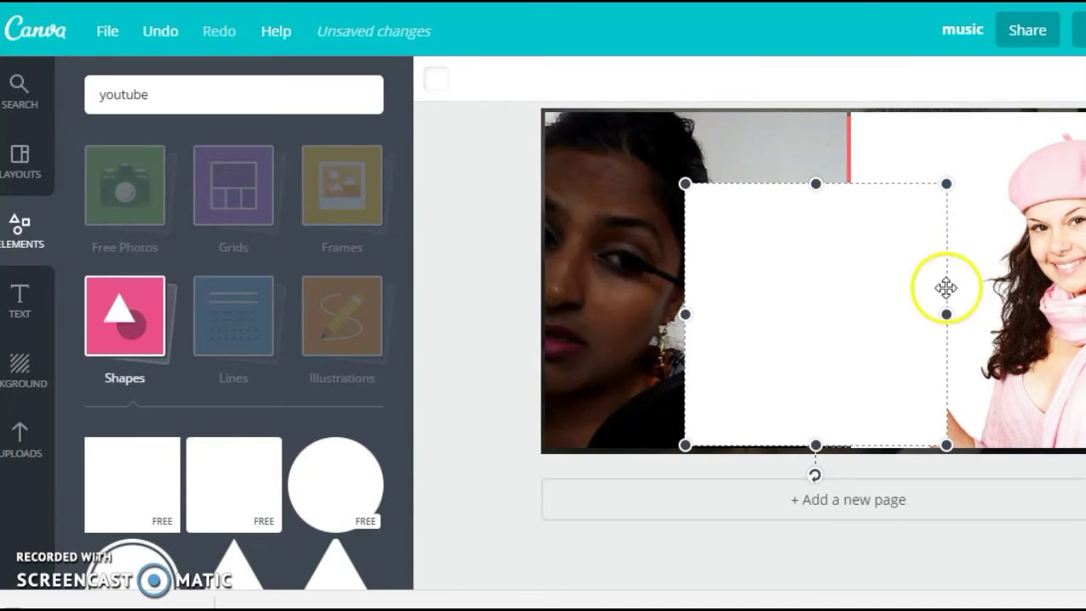
left_click_drag(946, 315, 1051, 320)
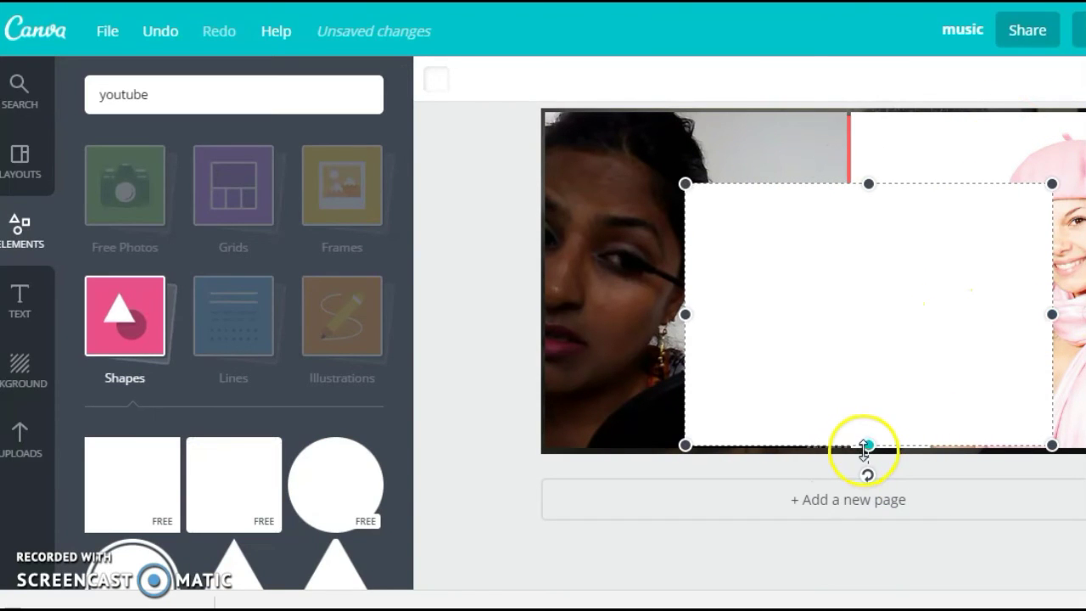
left_click_drag(867, 444, 864, 316)
left_click_drag(832, 260, 812, 241)
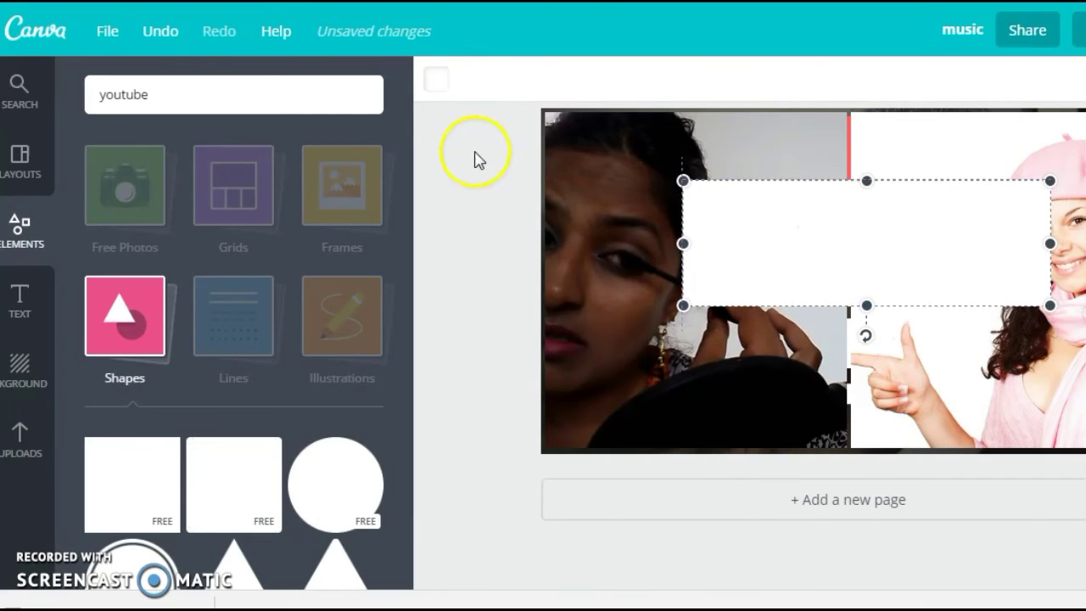
- Fill the banner green and add a heading text box
left_click(435, 79)
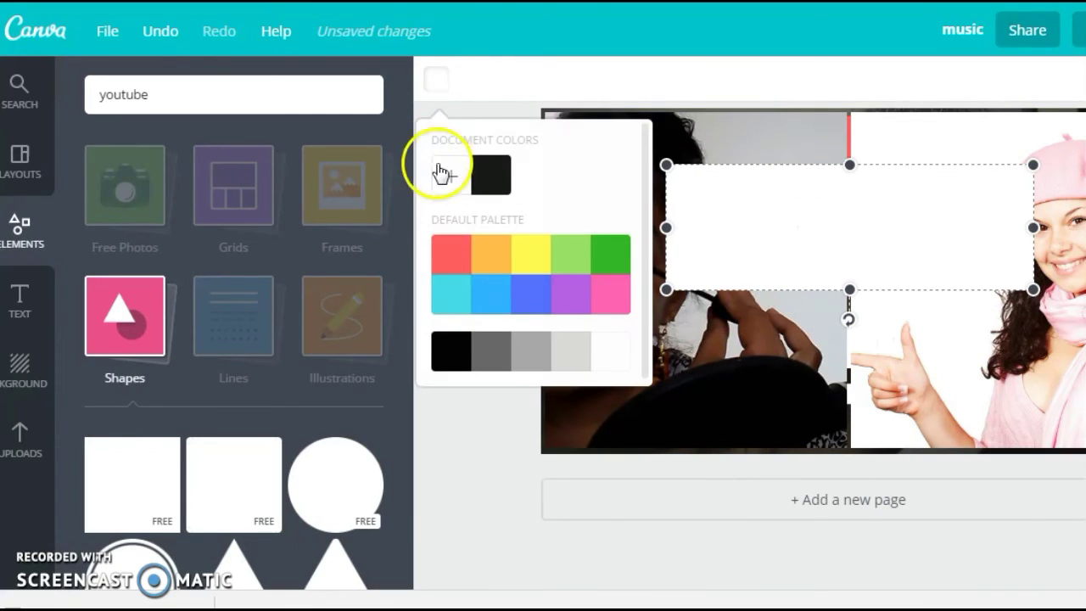
left_click(620, 265)
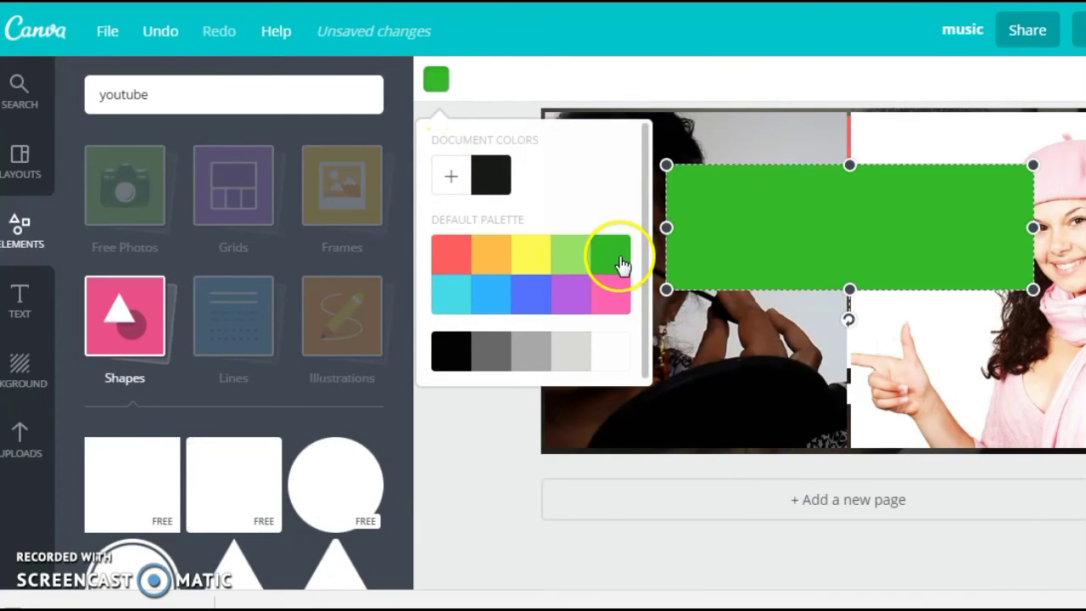
left_click(24, 312)
left_click(374, 216)
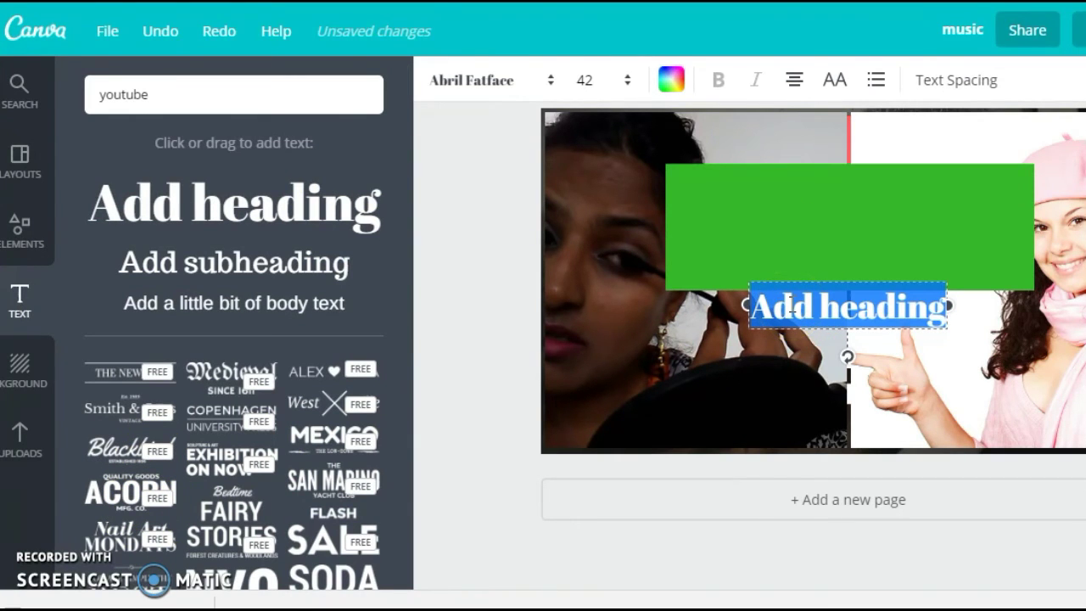
- Change the heading to 'check it out' and centre it as white text in the green banner
key("BackSpace")
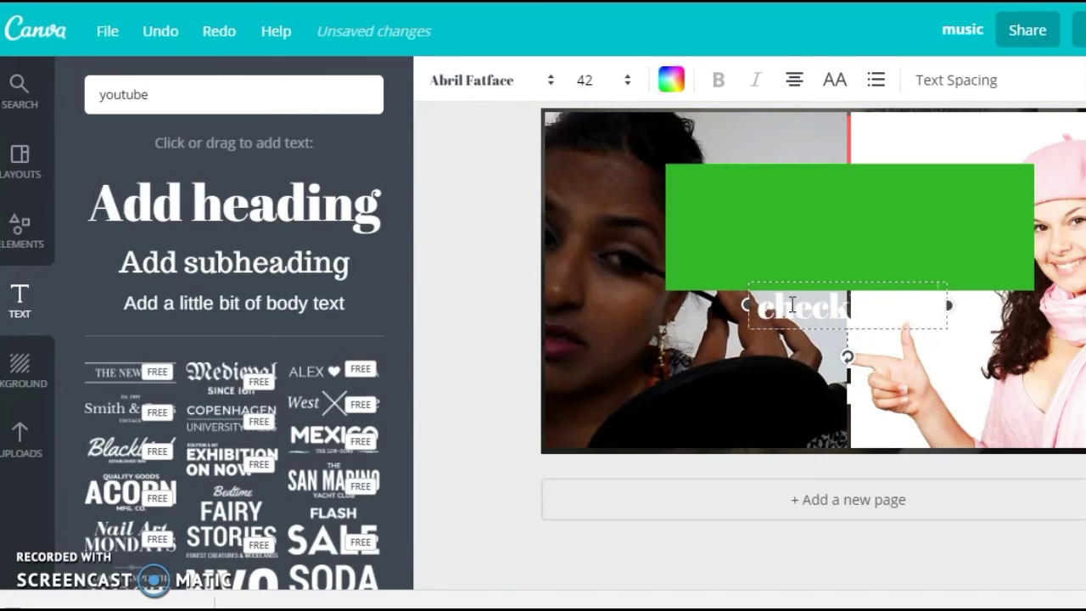
left_click_drag(800, 274, 805, 200)
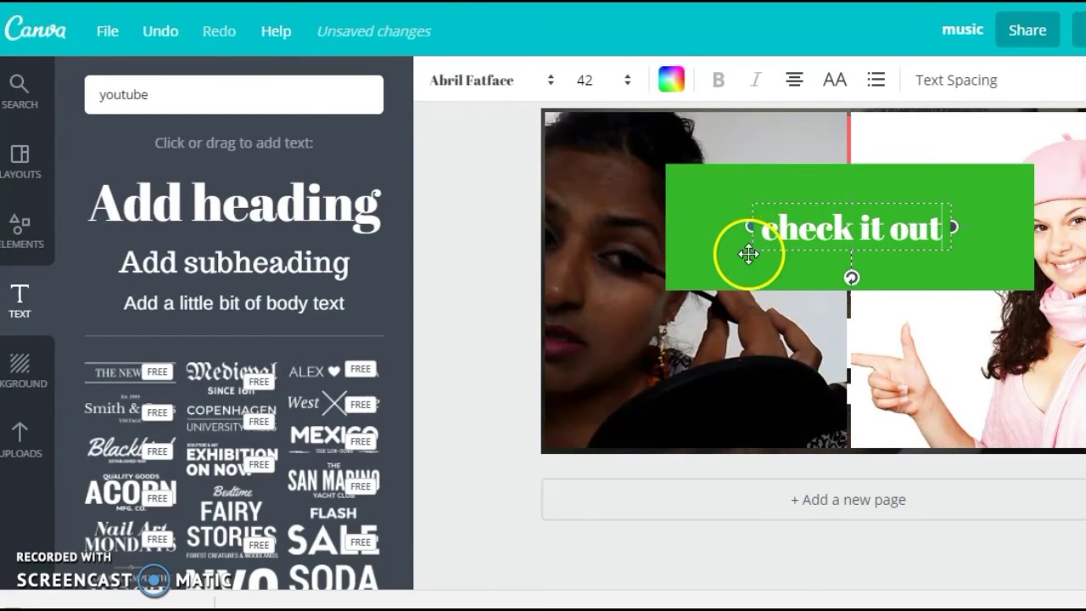
left_click_drag(770, 205, 761, 221)
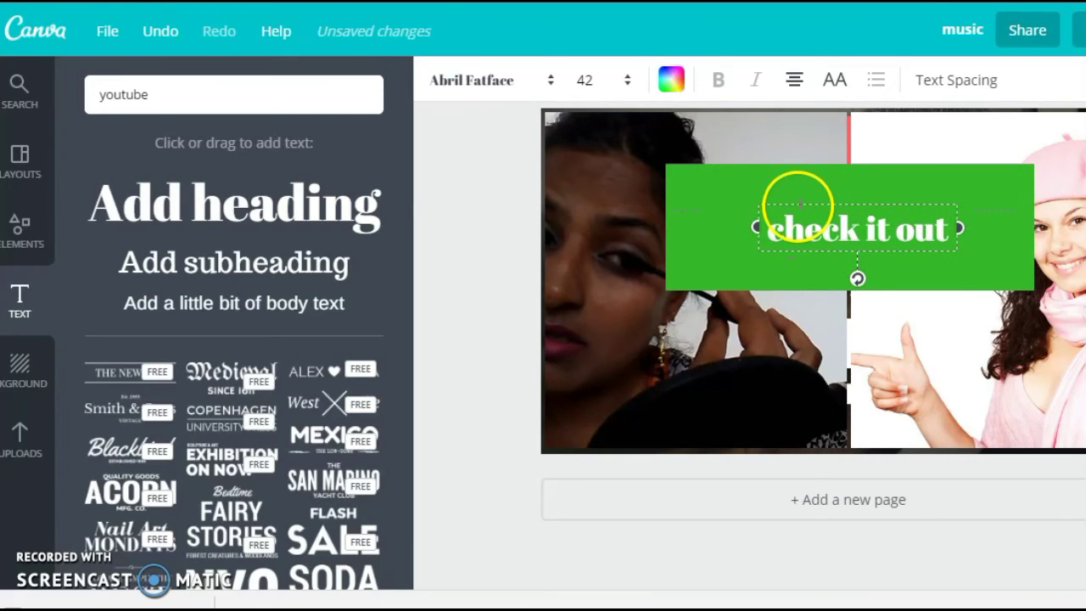
key("ctrl+z")
double_click(813, 214)
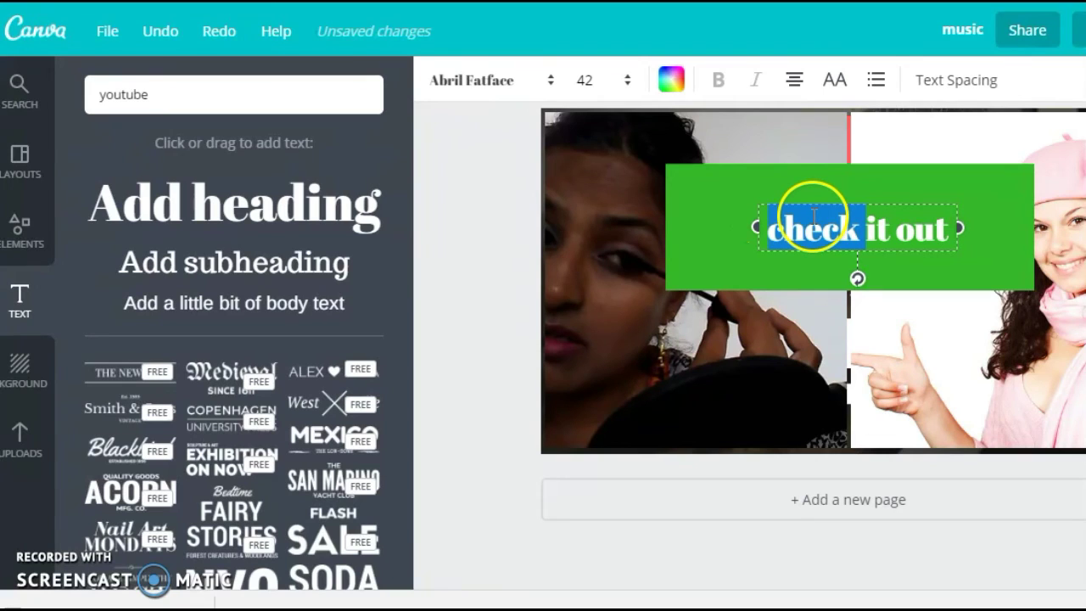
left_click(940, 226)
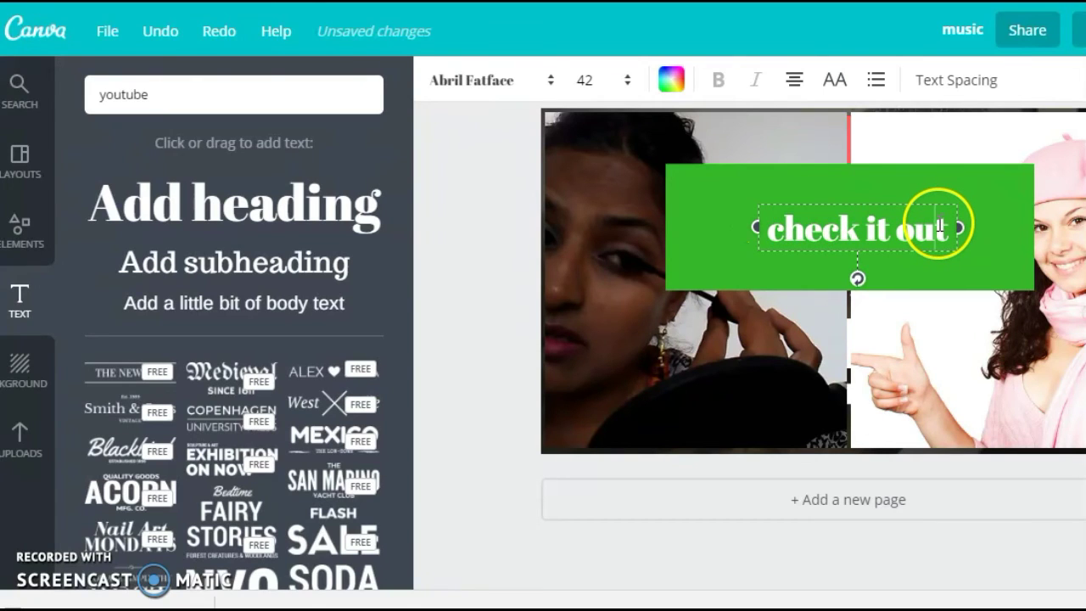
mouse_move(747, 260)
left_mouse_down()
mouse_move(712, 279)
mouse_move(749, 240)
left_mouse_up()
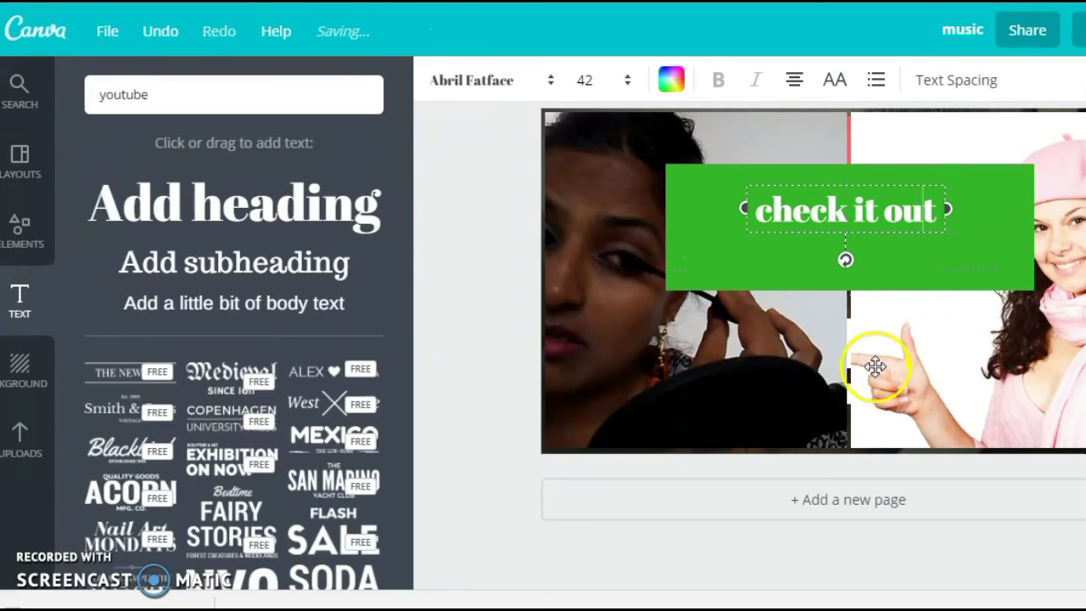
left_click(953, 434)
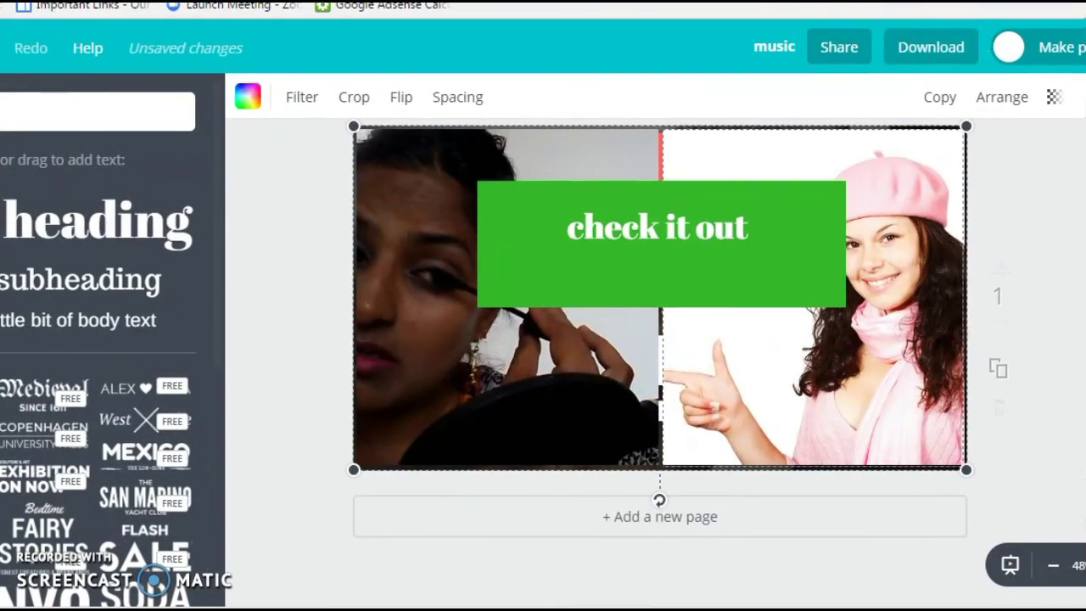
- Open the download options and choose the image file type
left_click(925, 52)
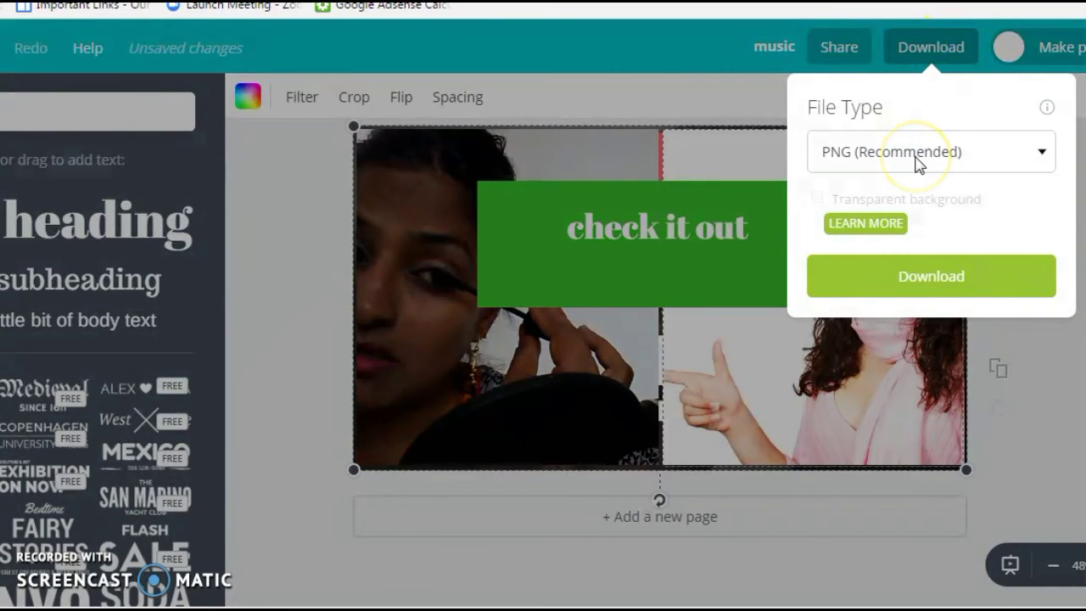
left_click(918, 161)
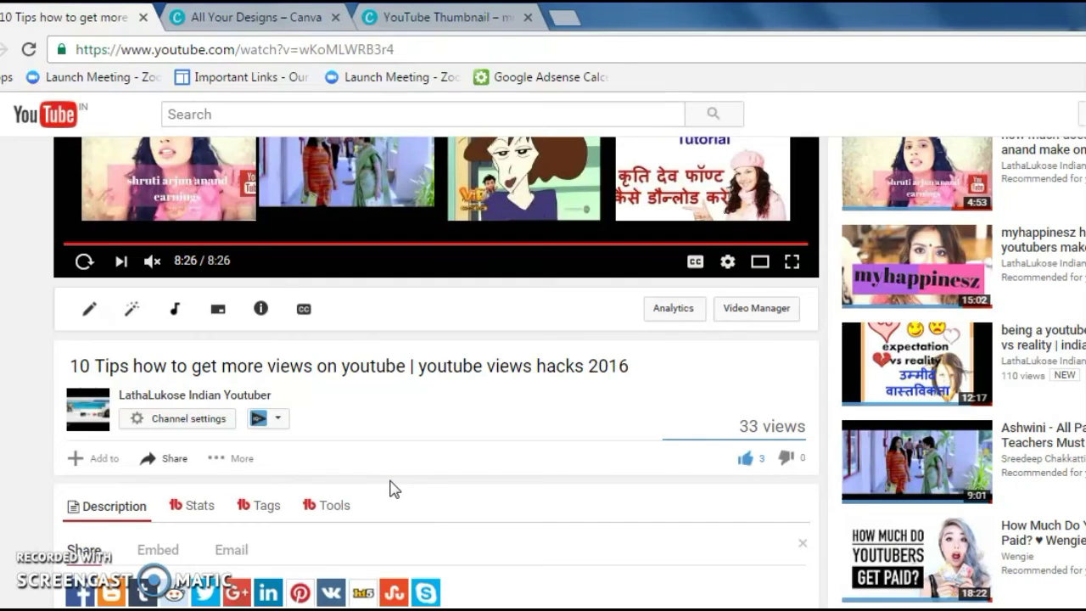
- Open the edit page for the '10 Tips how to get more views on youtube' video
scroll(478, 497, "up", 3)
scroll(480, 498, "up", 1)
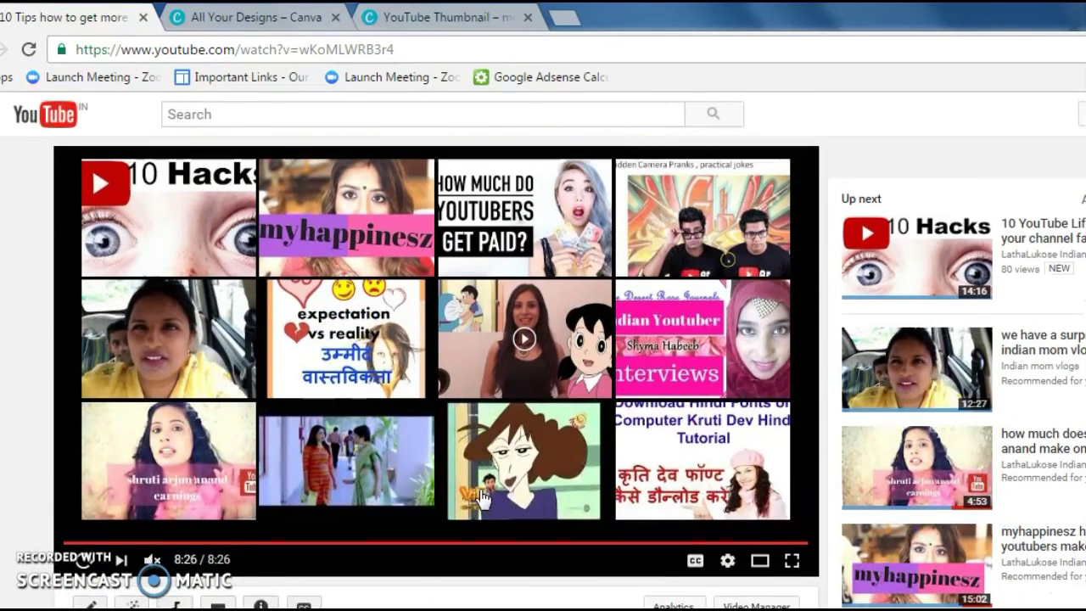
scroll(469, 502, "down", 3)
scroll(469, 502, "up", 1)
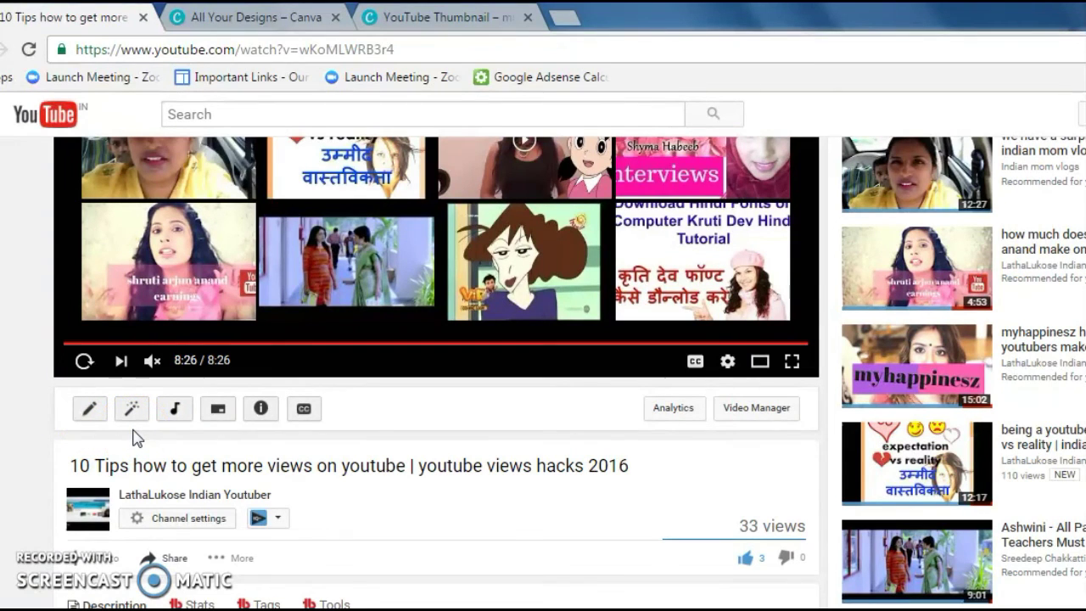
left_click(90, 414)
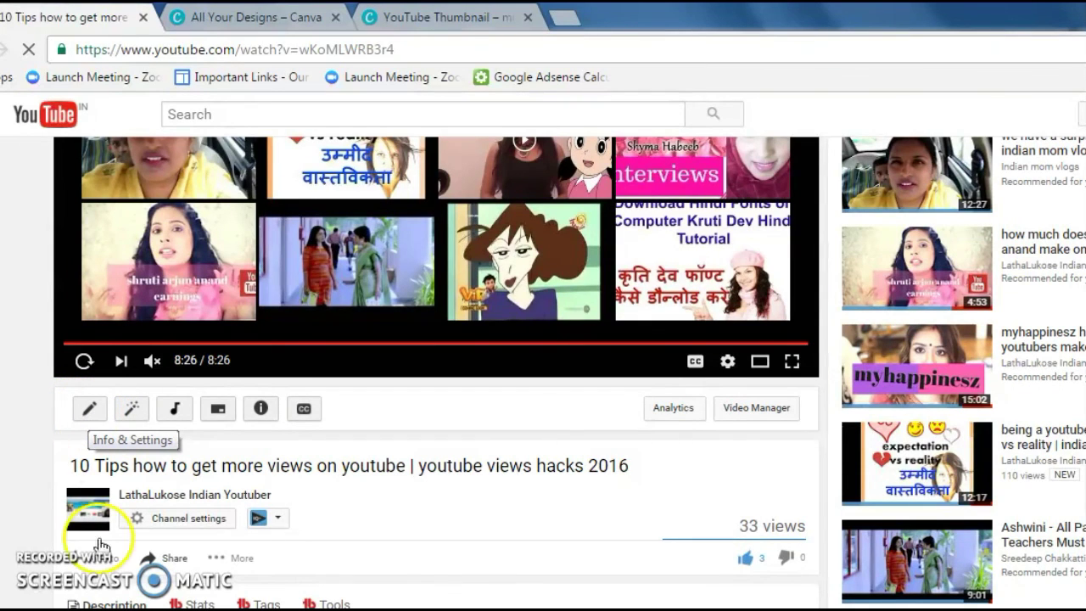
left_click(724, 412)
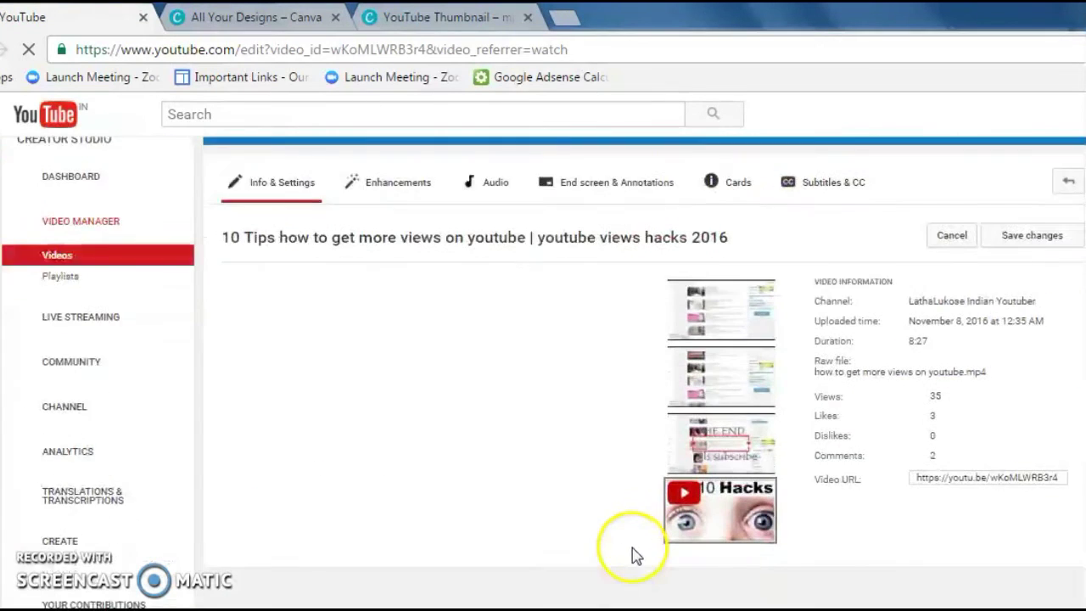
scroll(632, 547, "down", 2)
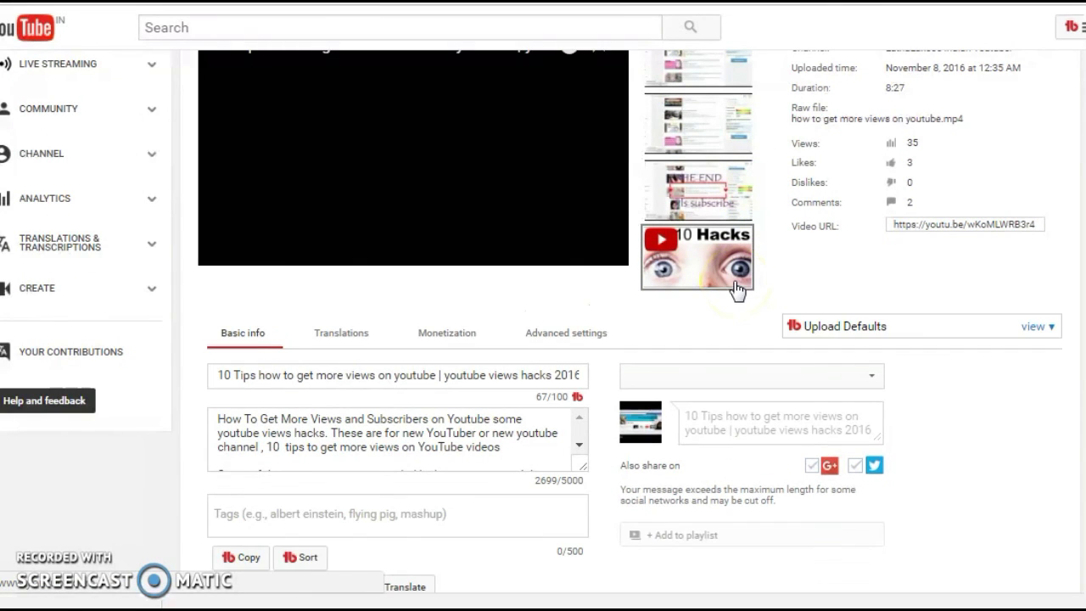
- Upload the '10 hacks more views' image from the computer as the video's custom thumbnail
left_click(701, 261)
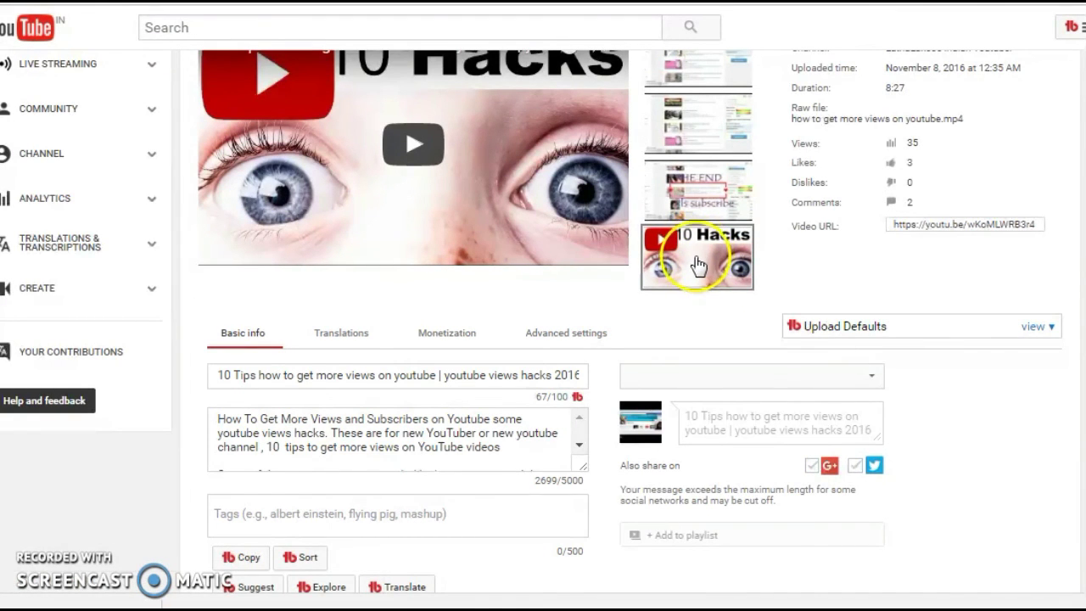
mouse_move(711, 265)
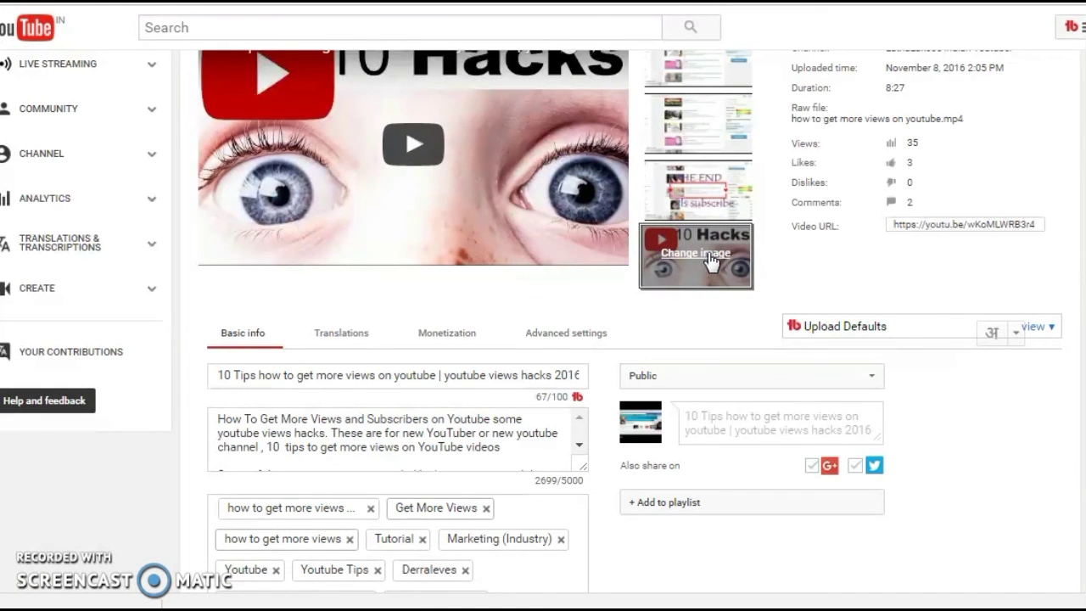
left_click(708, 251)
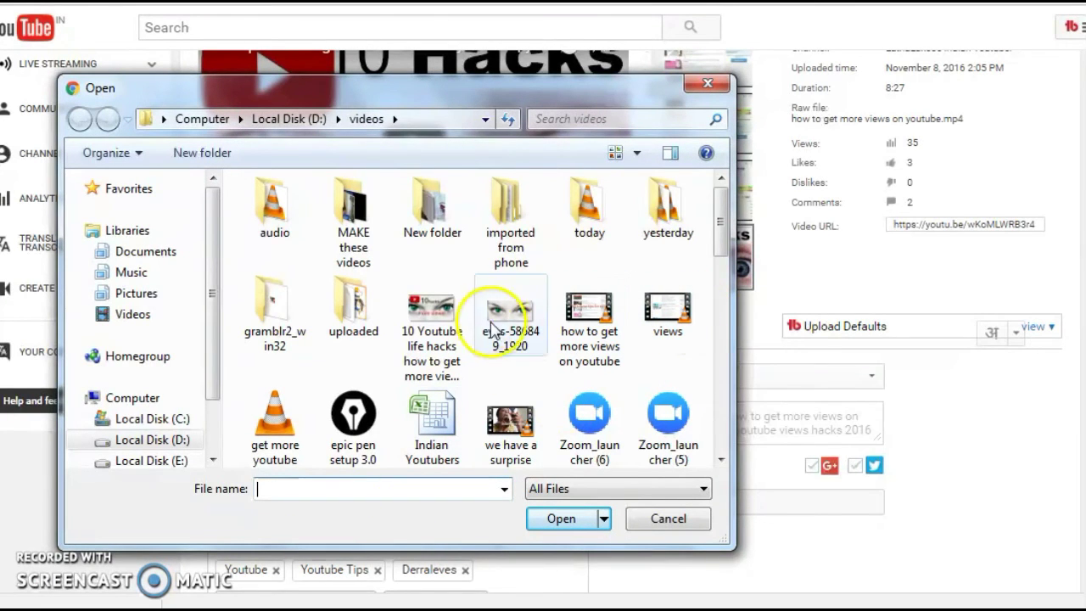
left_click(447, 335)
left_click(558, 518)
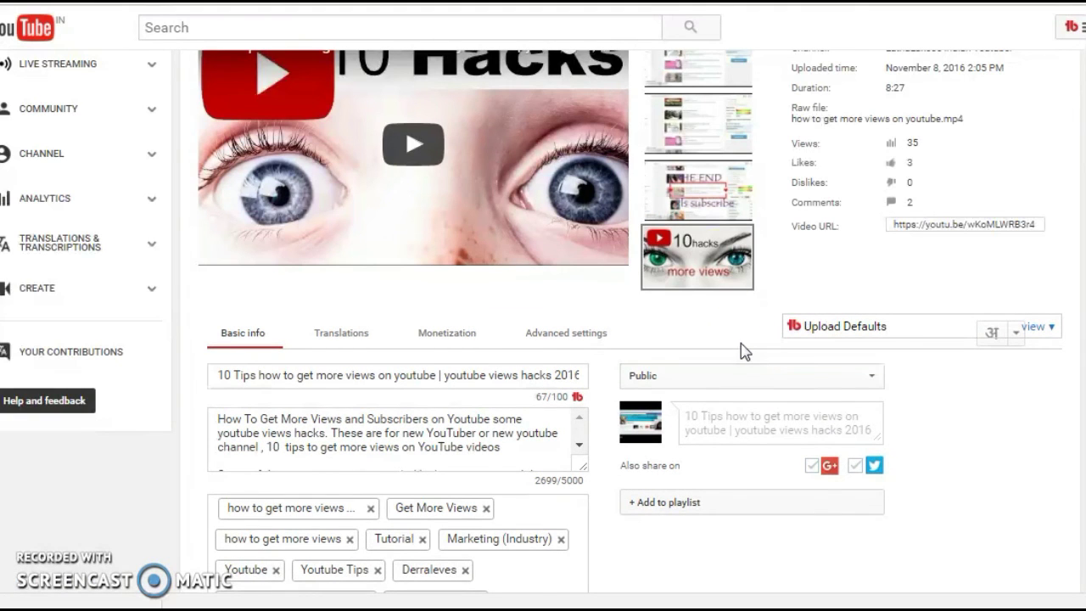
mouse_move(711, 302)
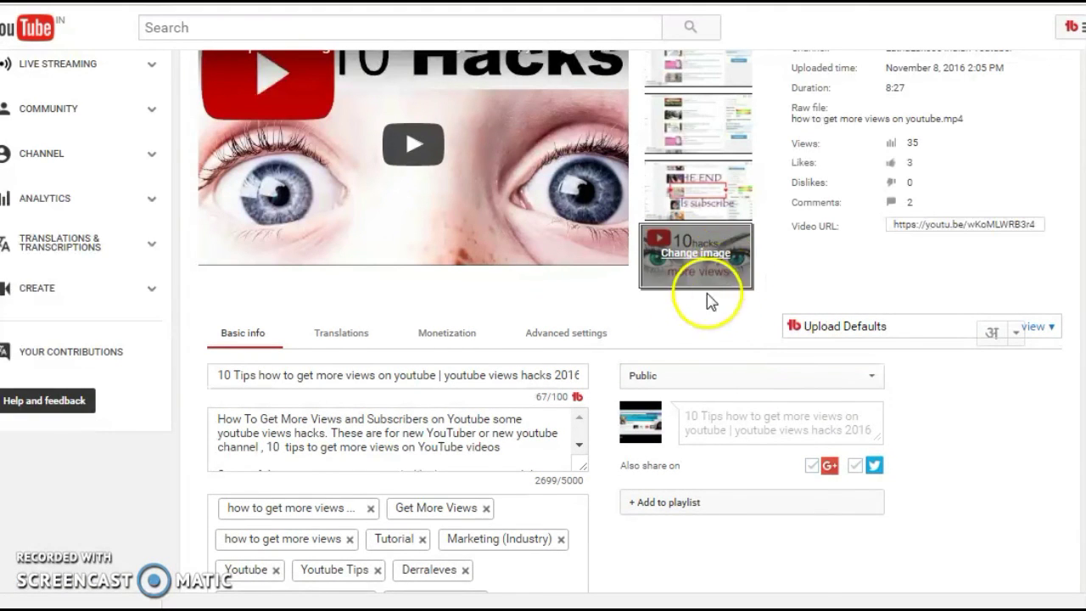
scroll(715, 355, "up", 2)
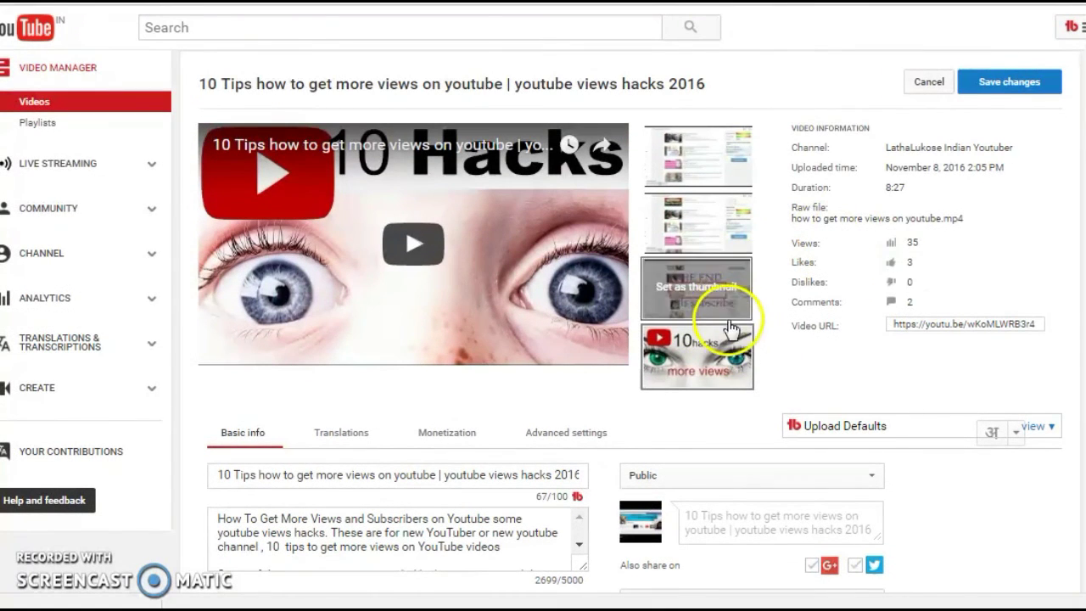
left_click(1012, 82)
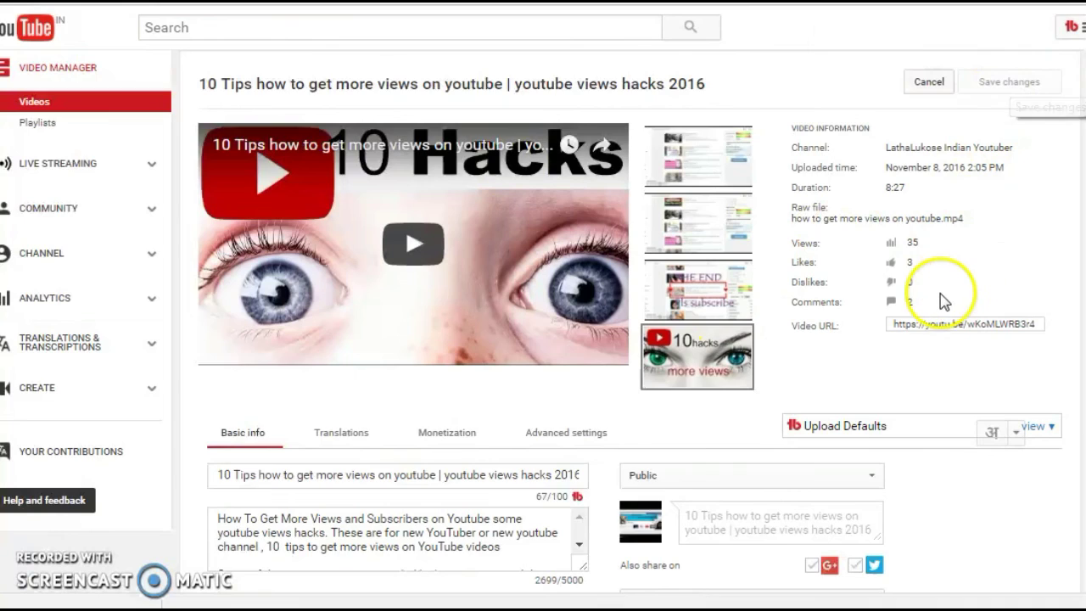
scroll(942, 306, "down", 4)
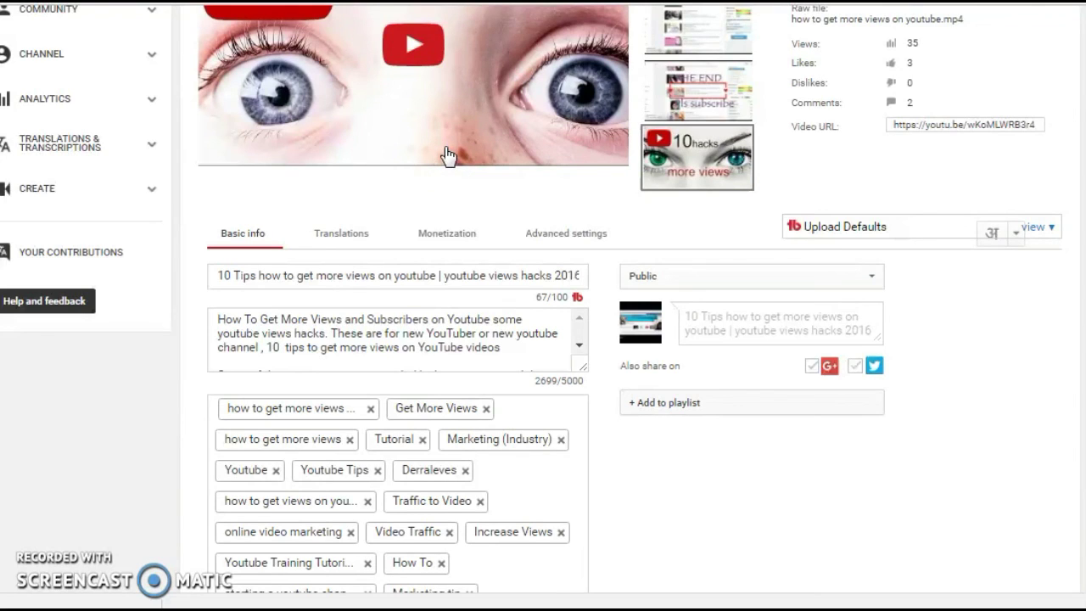
left_click(400, 147)
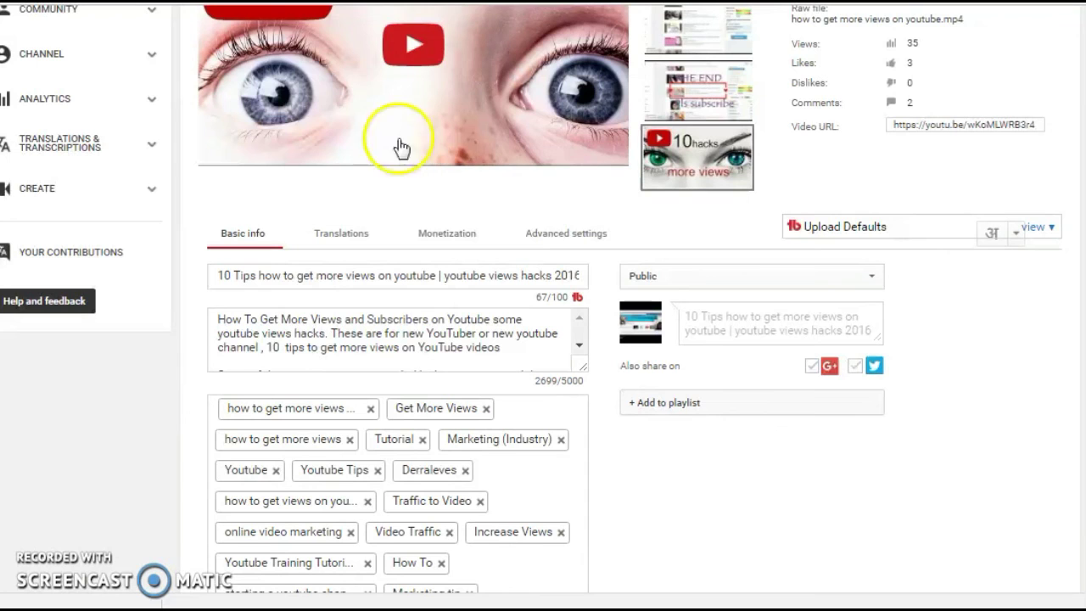